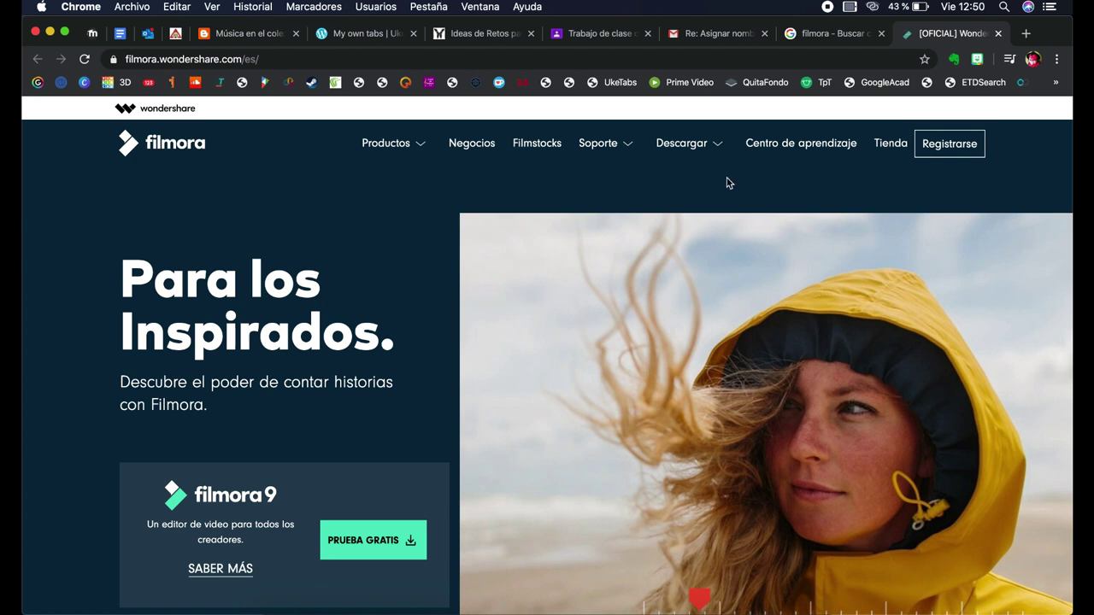
Check the available aspect ratios, keep 16:9 (Panorámica), and create a new project
{"action": "mouse_move", "coordinate": [707, 142]}
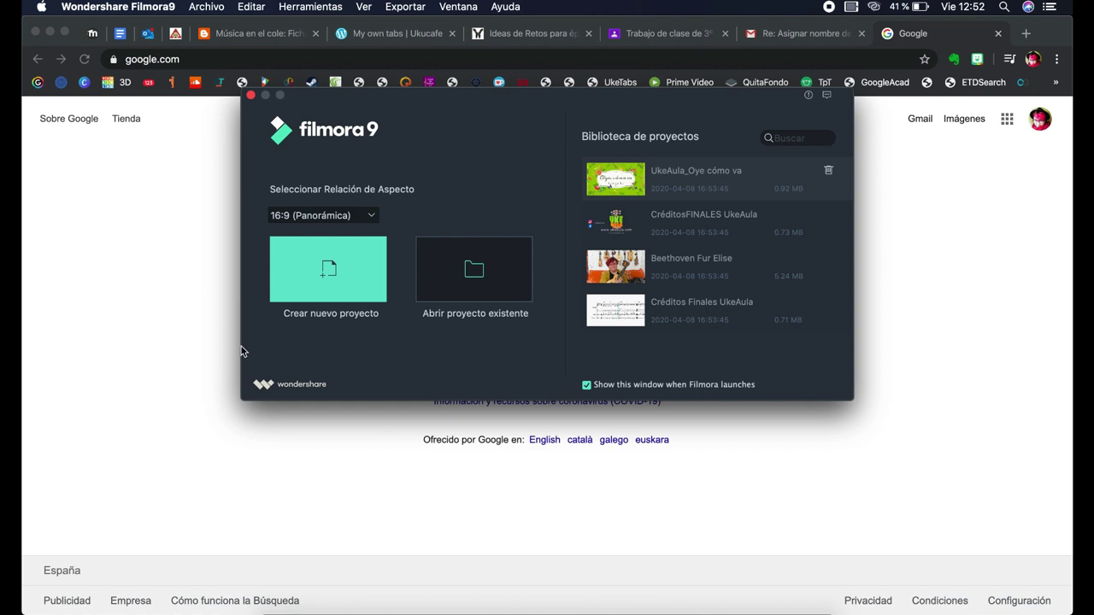
{"action": "left_click", "coordinate": [371, 218]}
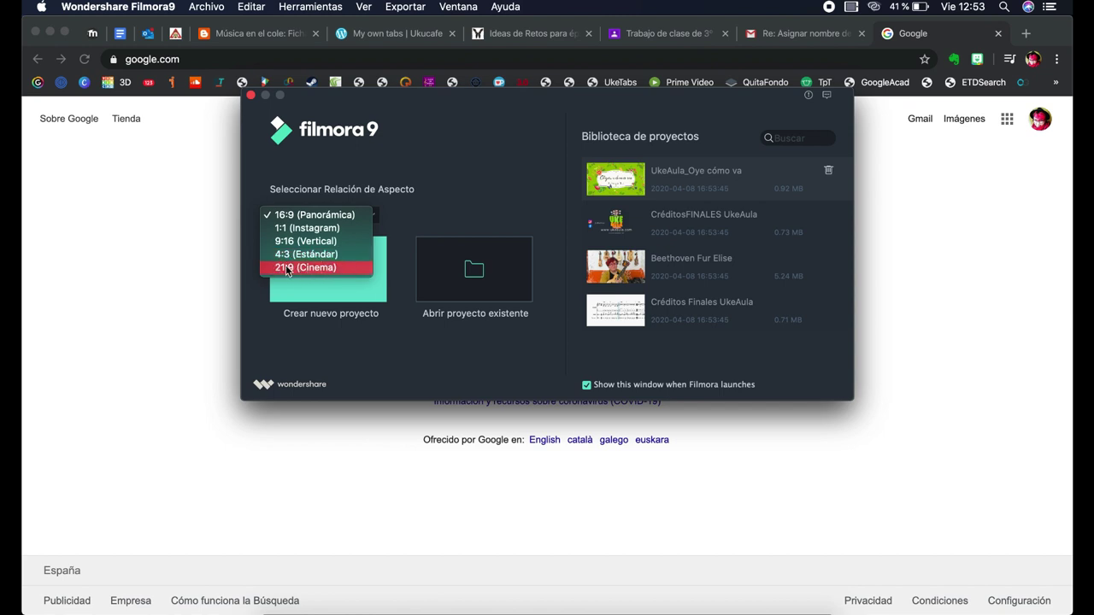
{"action": "left_click", "coordinate": [356, 167]}
{"action": "left_click", "coordinate": [339, 275]}
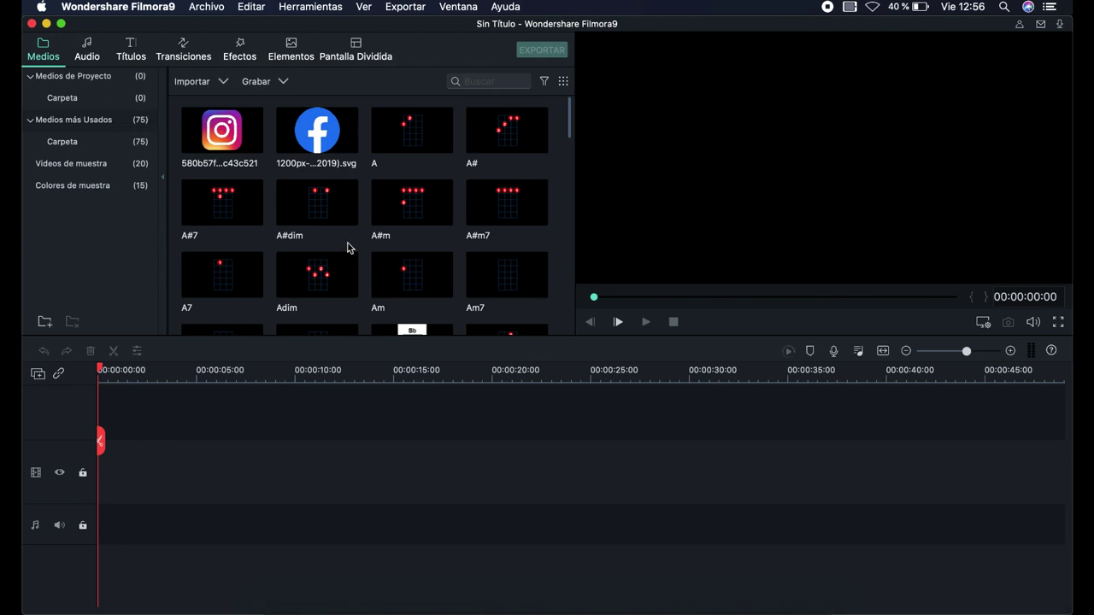
Look through the chord diagrams and images in the Medios más Usados collection
{"action": "scroll", "coordinate": [433, 189], "scroll_direction": "down", "scroll_amount": 15}
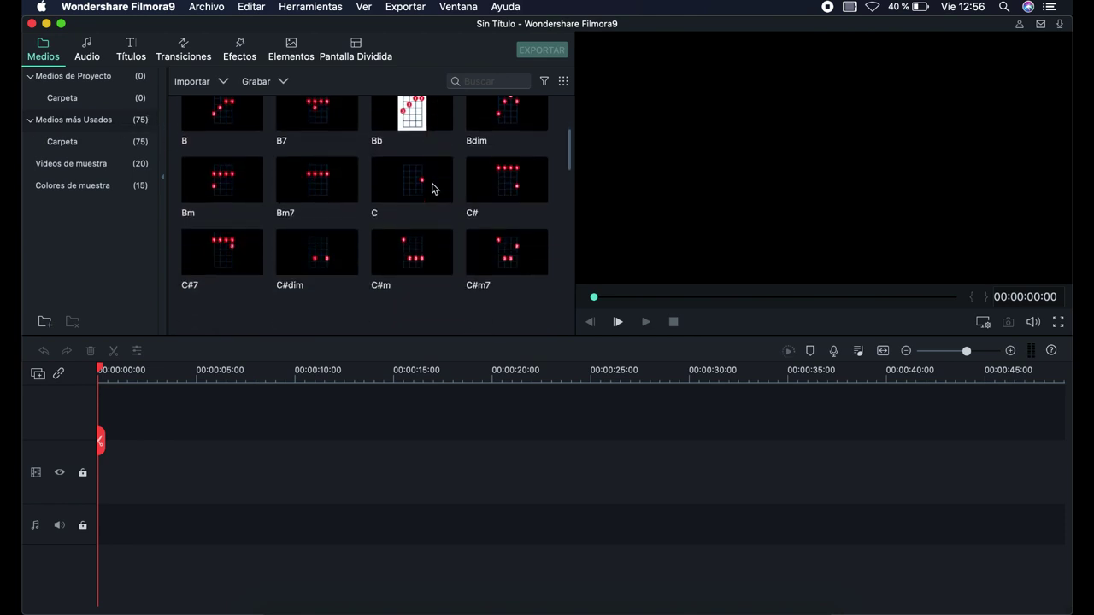
{"action": "scroll", "coordinate": [432, 189], "scroll_direction": "down", "scroll_amount": 15}
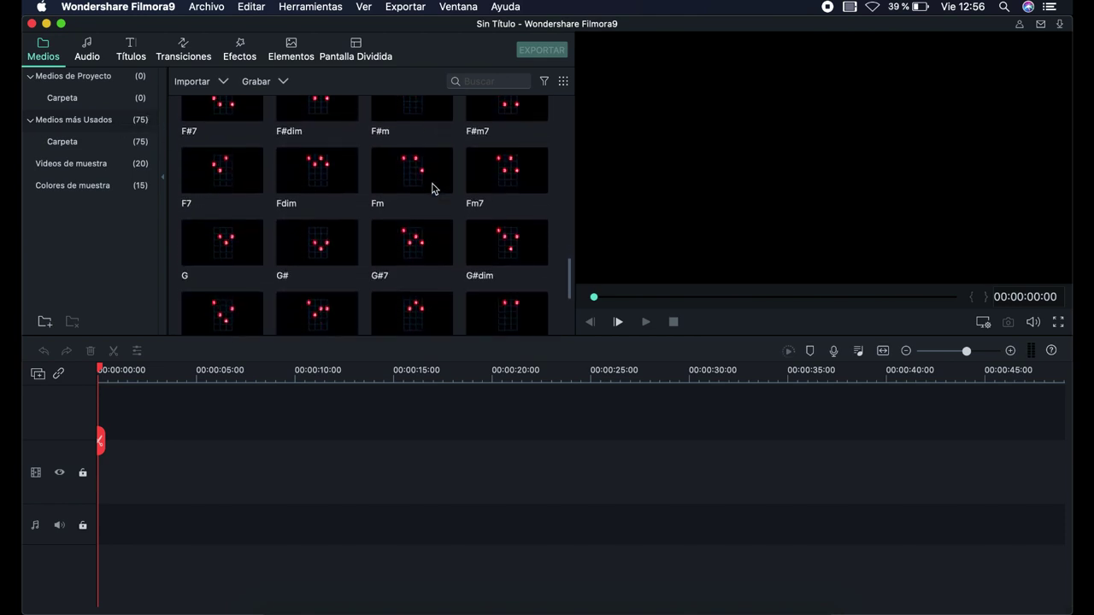
{"action": "scroll", "coordinate": [433, 189], "scroll_direction": "up", "scroll_amount": 20}
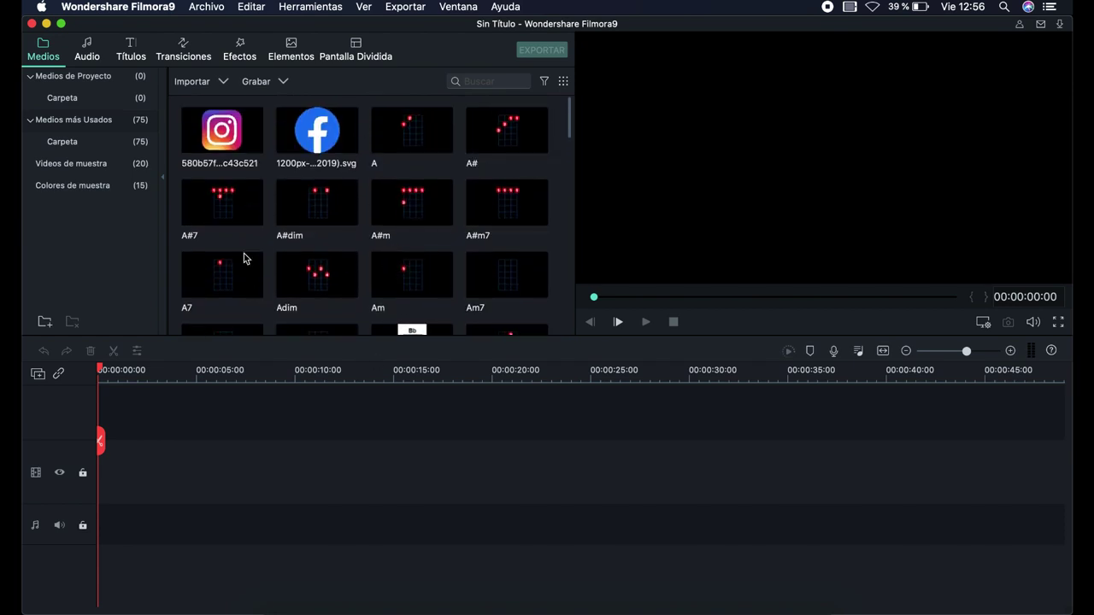
Examine the sample videos in the media library, from the travel clips to the countdowns
{"action": "left_click", "coordinate": [69, 164]}
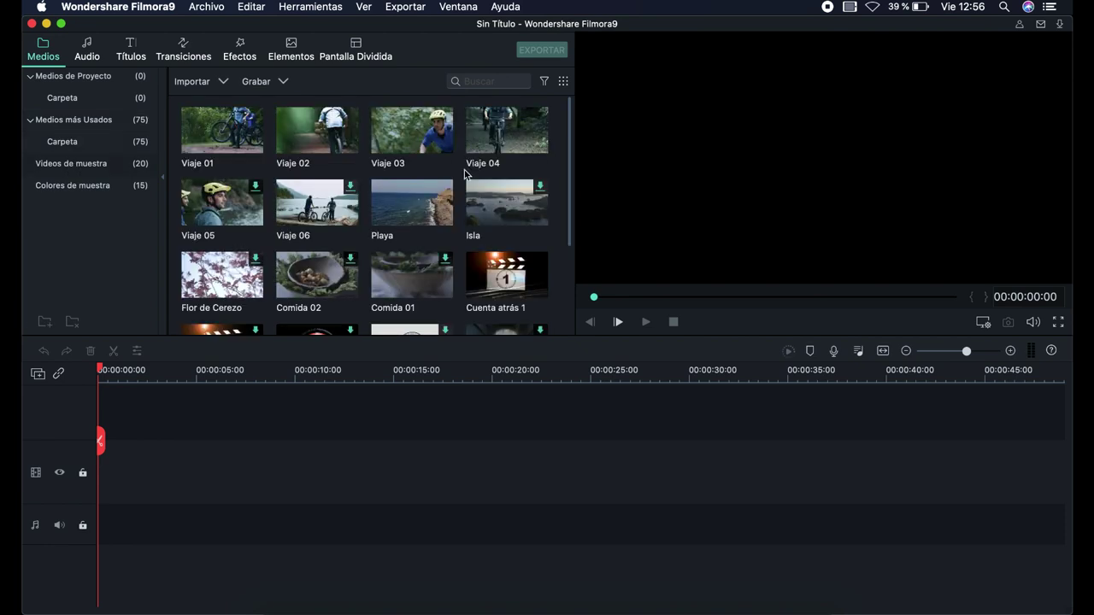
{"action": "scroll", "coordinate": [345, 258], "scroll_direction": "down", "scroll_amount": 3}
{"action": "scroll", "coordinate": [342, 255], "scroll_direction": "up", "scroll_amount": 2}
{"action": "scroll", "coordinate": [336, 241], "scroll_direction": "down", "scroll_amount": 2}
{"action": "scroll", "coordinate": [333, 227], "scroll_direction": "up", "scroll_amount": 2}
{"action": "scroll", "coordinate": [378, 236], "scroll_direction": "down", "scroll_amount": 2}
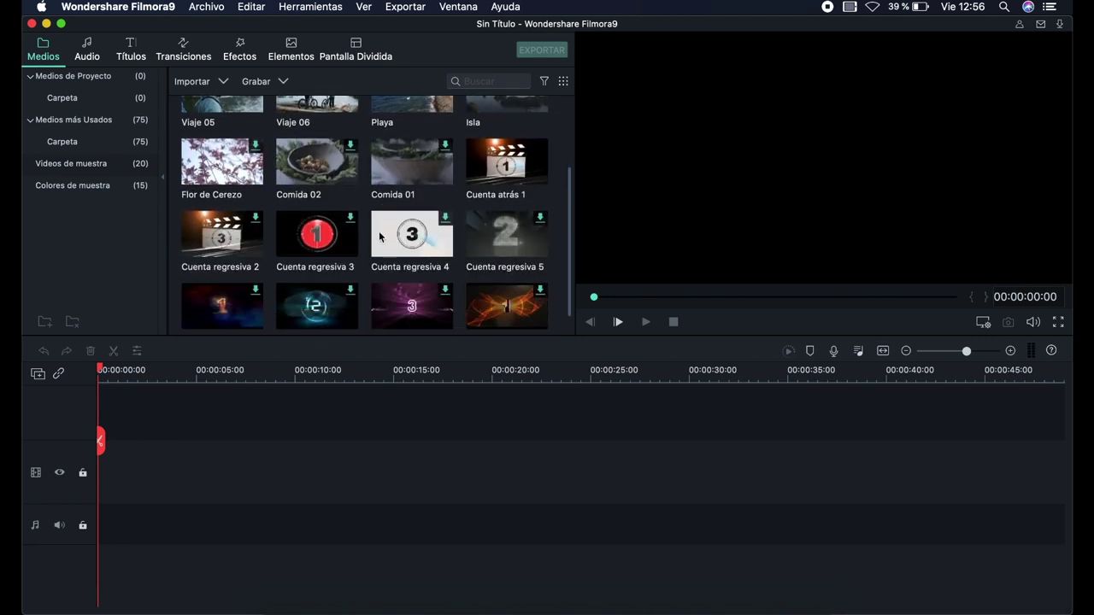
{"action": "scroll", "coordinate": [325, 117], "scroll_direction": "down", "scroll_amount": 4}
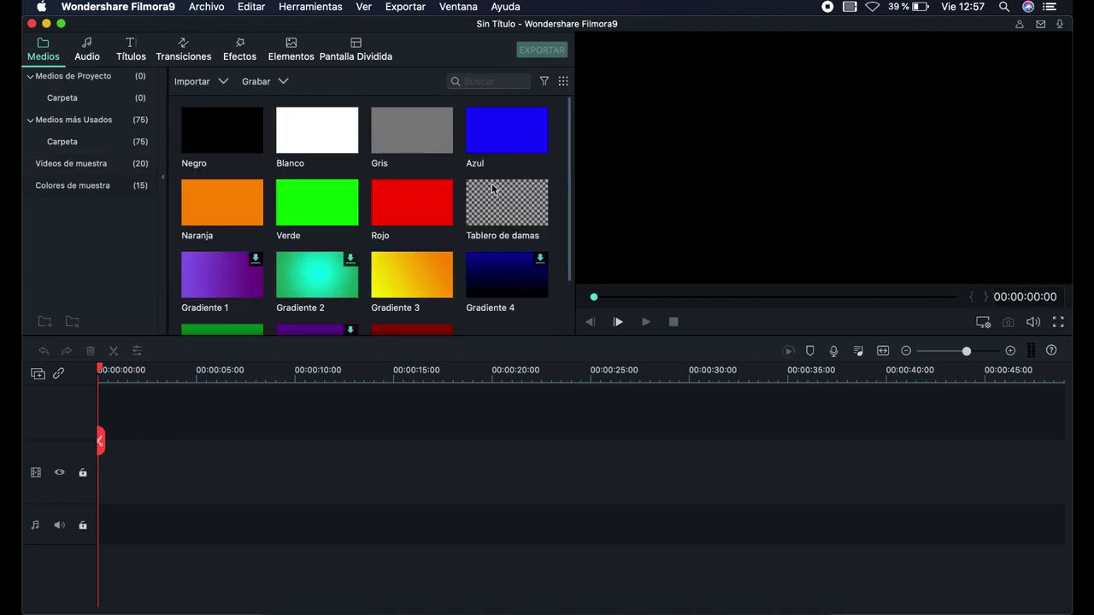
Look through the sample colours and gradients and preview Gradiente 5
{"action": "scroll", "coordinate": [430, 217], "scroll_direction": "down", "scroll_amount": 2}
{"action": "scroll", "coordinate": [430, 217], "scroll_direction": "up", "scroll_amount": 2}
{"action": "scroll", "coordinate": [385, 252], "scroll_direction": "down", "scroll_amount": 3}
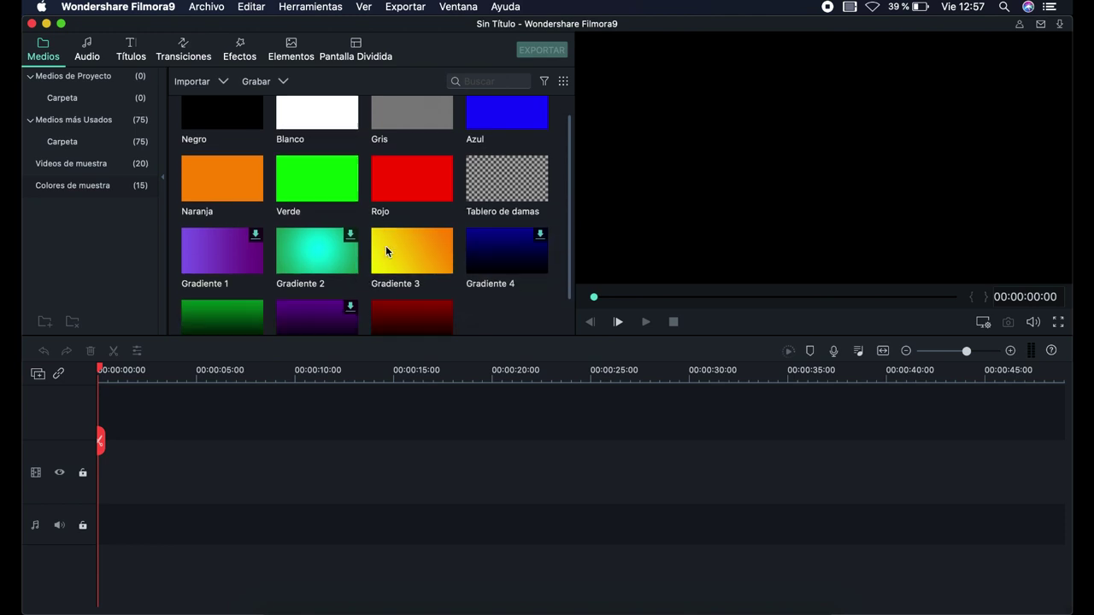
{"action": "scroll", "coordinate": [386, 251], "scroll_direction": "up", "scroll_amount": 3}
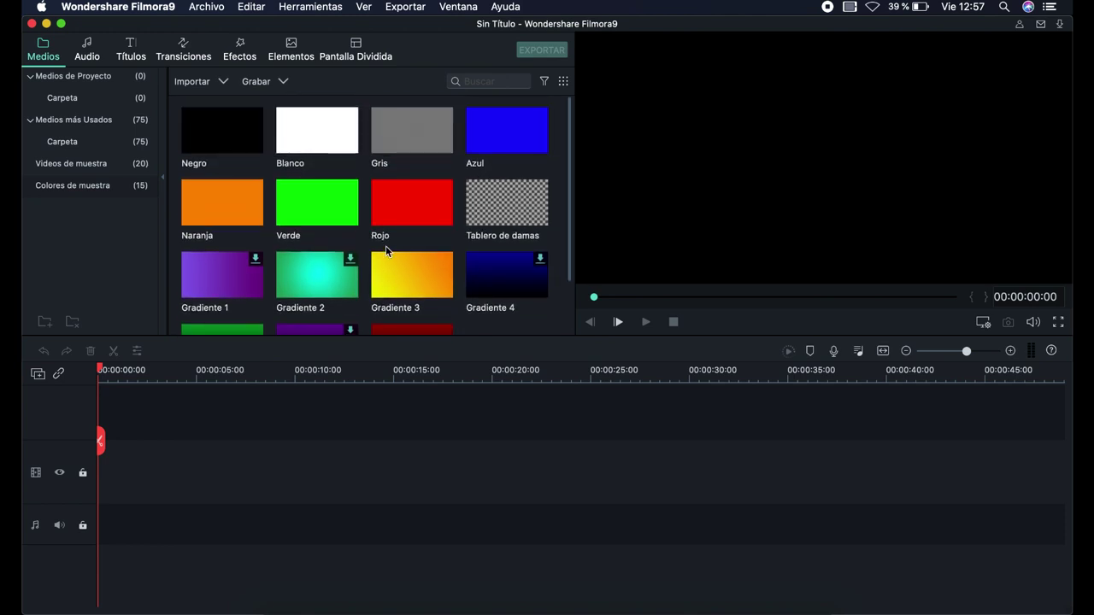
{"action": "scroll", "coordinate": [385, 251], "scroll_direction": "down", "scroll_amount": 3}
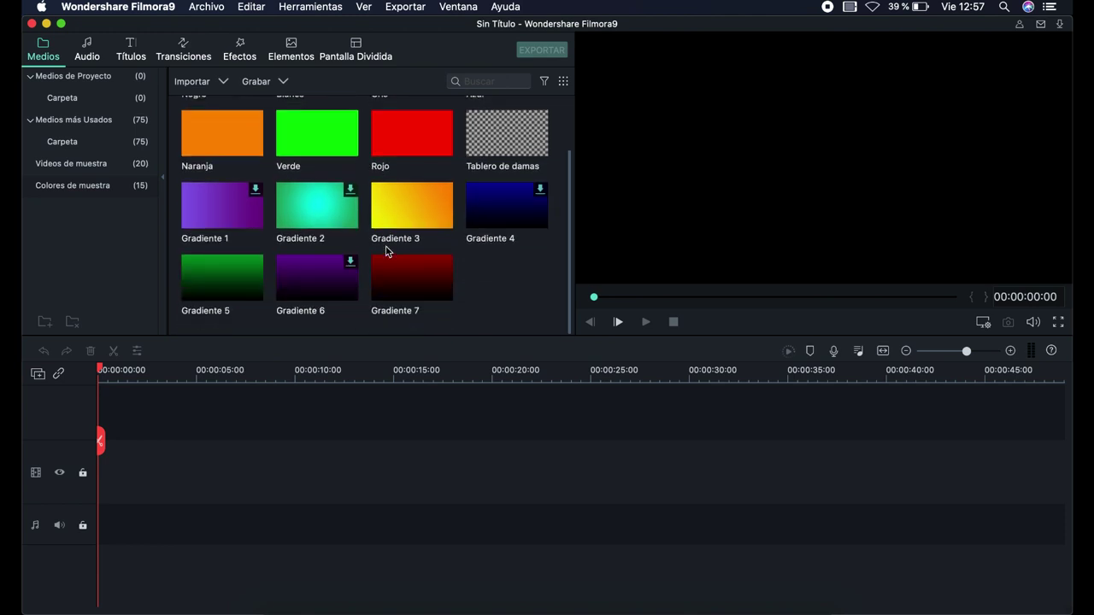
{"action": "left_click", "coordinate": [229, 277]}
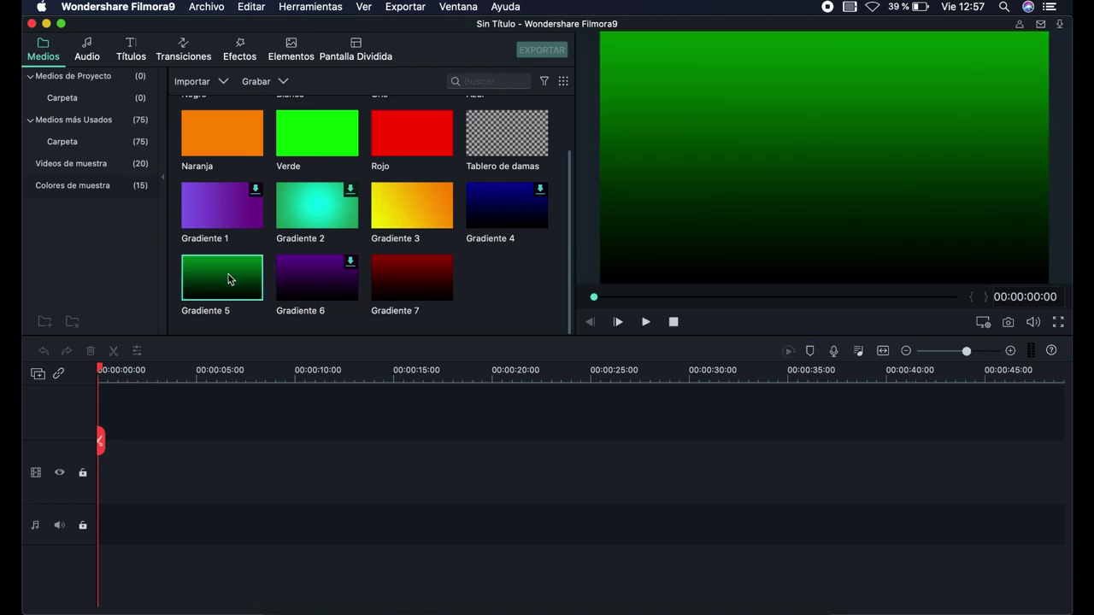
Browse the included audio library, examining the cheerful and nostalgic music categories
{"action": "left_click", "coordinate": [88, 54]}
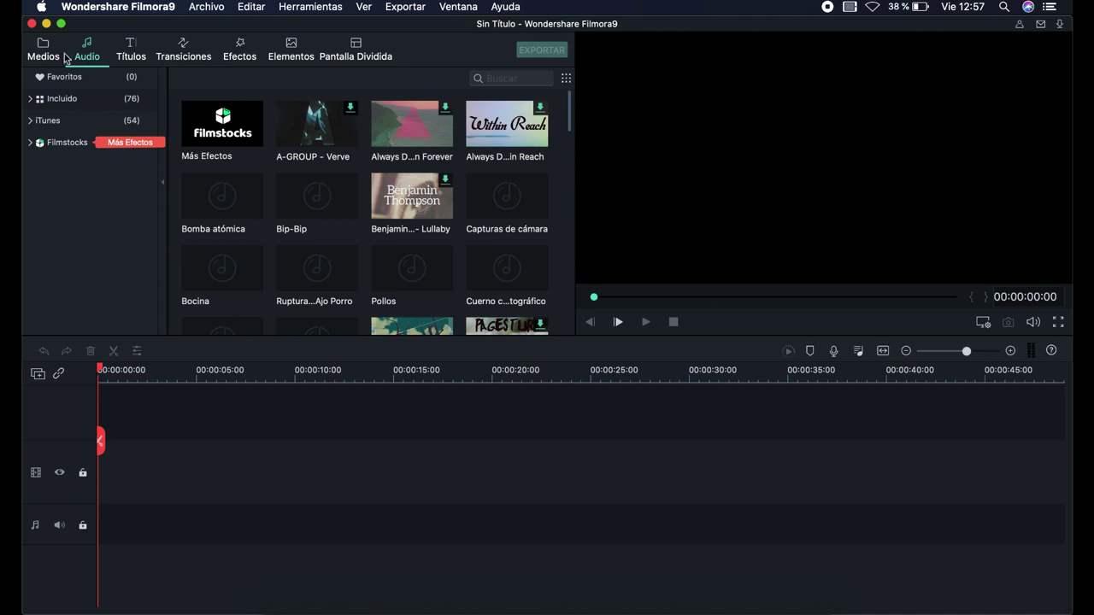
{"action": "left_click", "coordinate": [32, 99]}
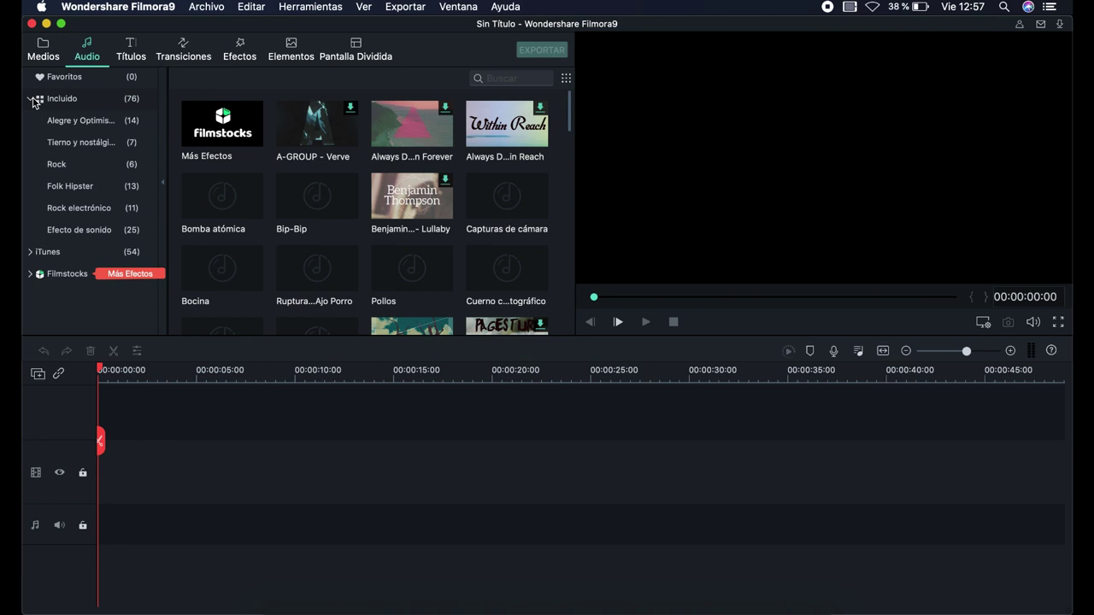
{"action": "left_click", "coordinate": [96, 120]}
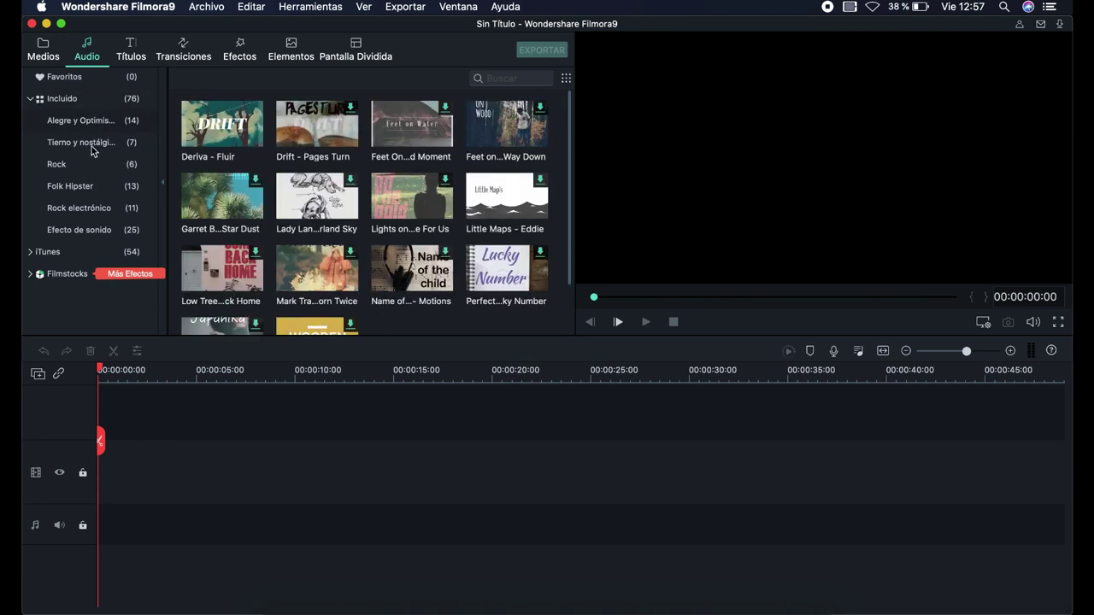
{"action": "left_click", "coordinate": [92, 147]}
{"action": "left_click", "coordinate": [93, 124]}
{"action": "scroll", "coordinate": [380, 214], "scroll_direction": "down", "scroll_amount": 2}
{"action": "scroll", "coordinate": [380, 214], "scroll_direction": "up", "scroll_amount": 2}
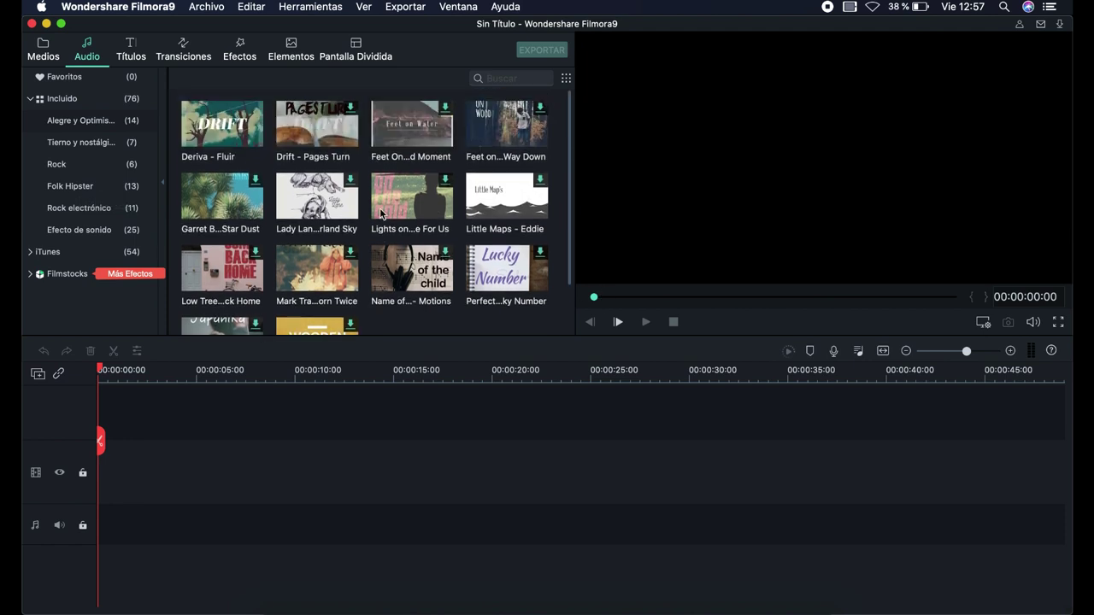
Check the Folk Hipster and Rock electrónico music, and preview the Pollos sound effect
{"action": "left_click", "coordinate": [87, 188]}
{"action": "left_click", "coordinate": [73, 209]}
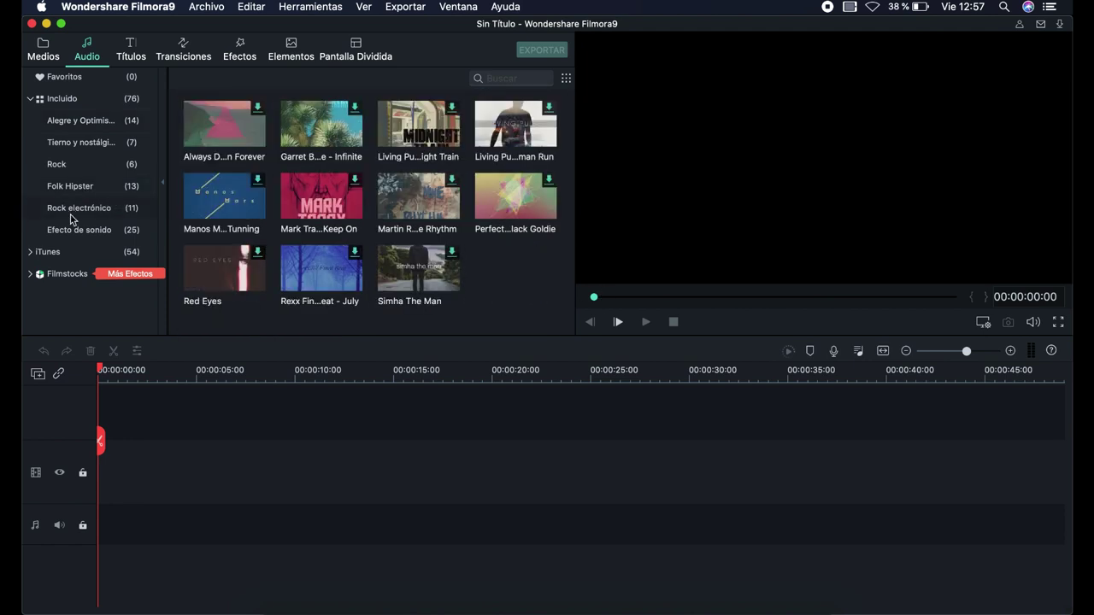
{"action": "left_click", "coordinate": [77, 231]}
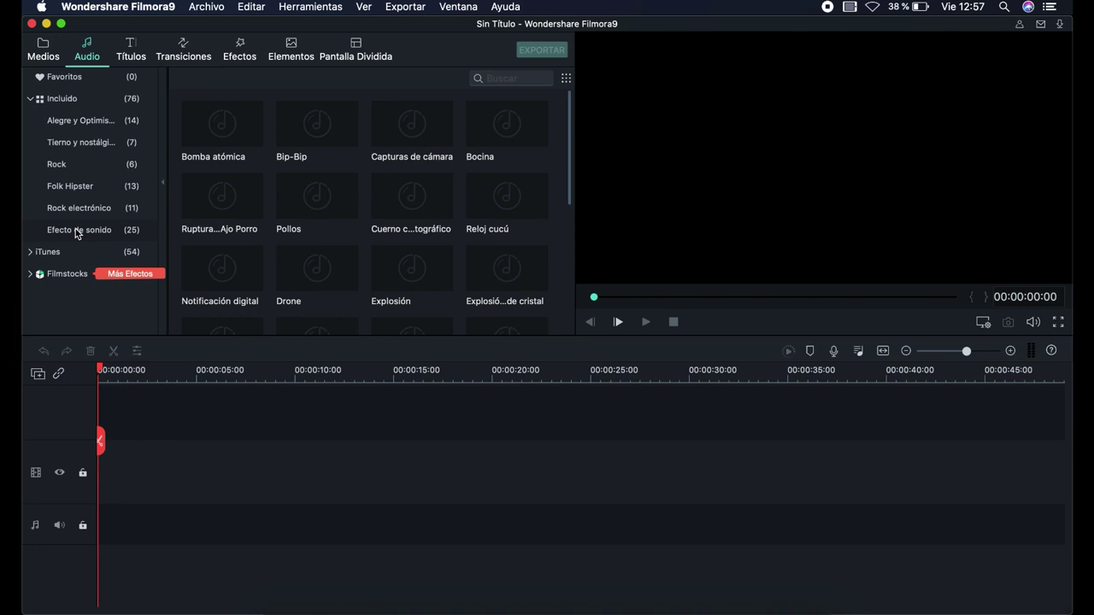
{"action": "left_click", "coordinate": [316, 197]}
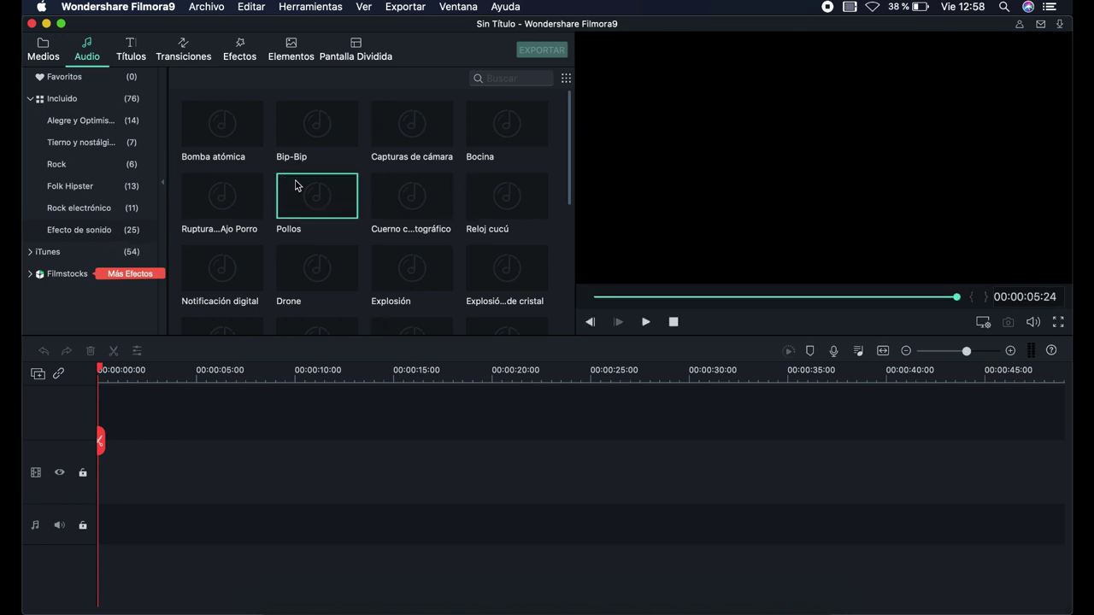
Look through the iTunes tracks available in the audio library
{"action": "left_click", "coordinate": [122, 254]}
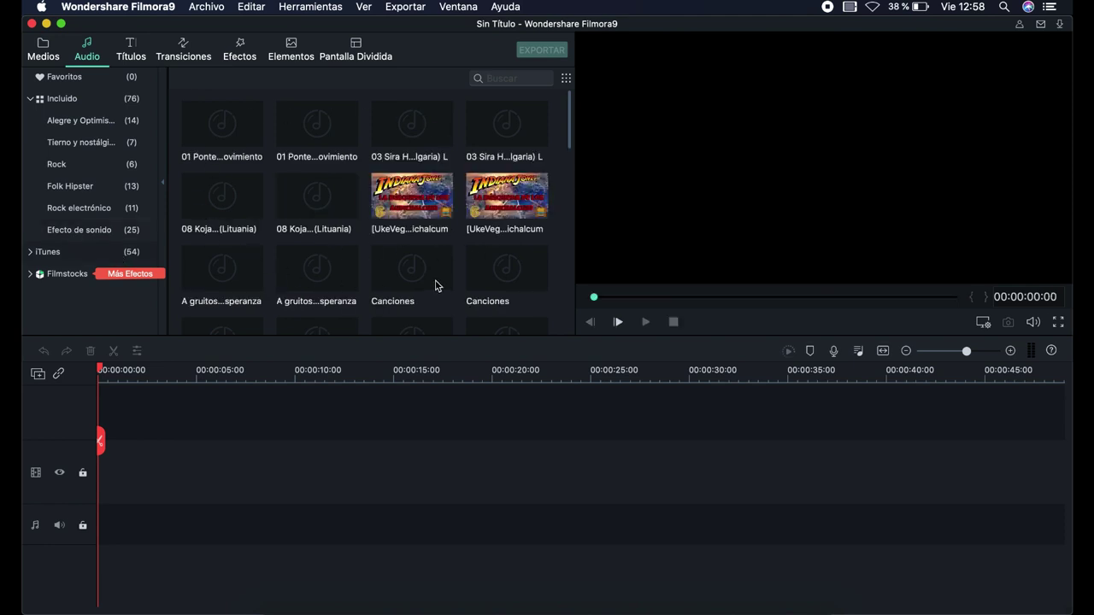
{"action": "scroll", "coordinate": [435, 286], "scroll_direction": "down", "scroll_amount": 15}
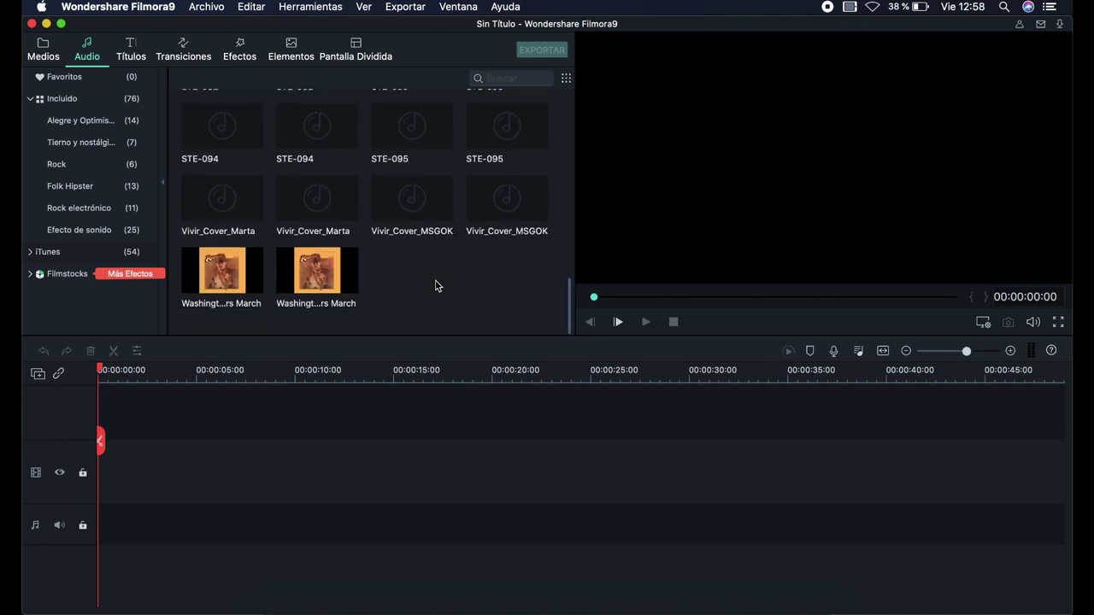
{"action": "scroll", "coordinate": [435, 285], "scroll_direction": "up", "scroll_amount": 15}
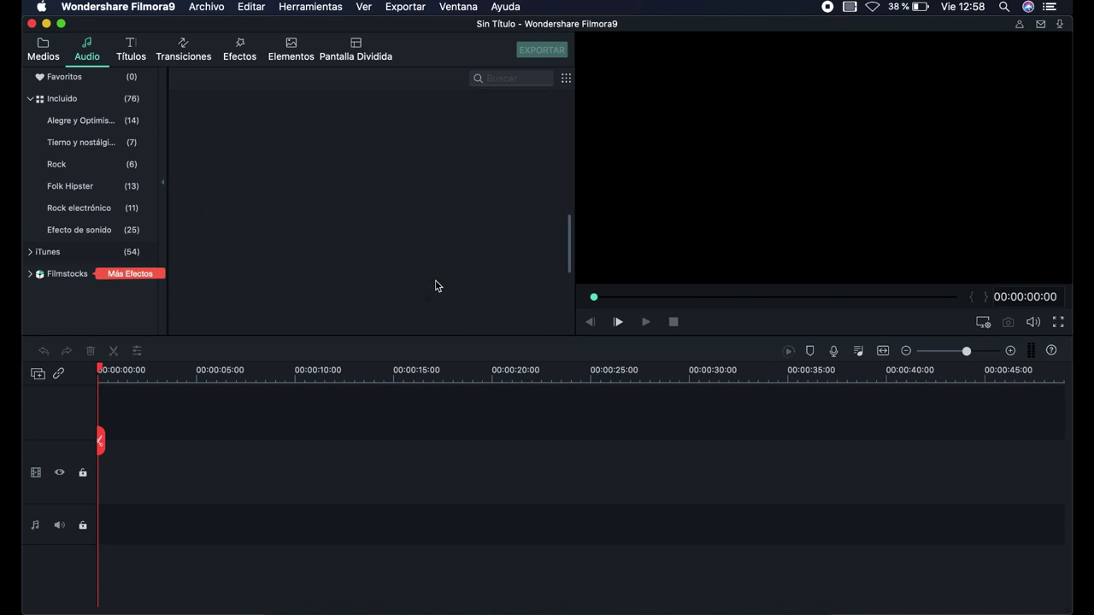
Examine the Filmstocks audio packs, including the cinematic pack and several 8 Bit Gamer packs
{"action": "left_click", "coordinate": [61, 273]}
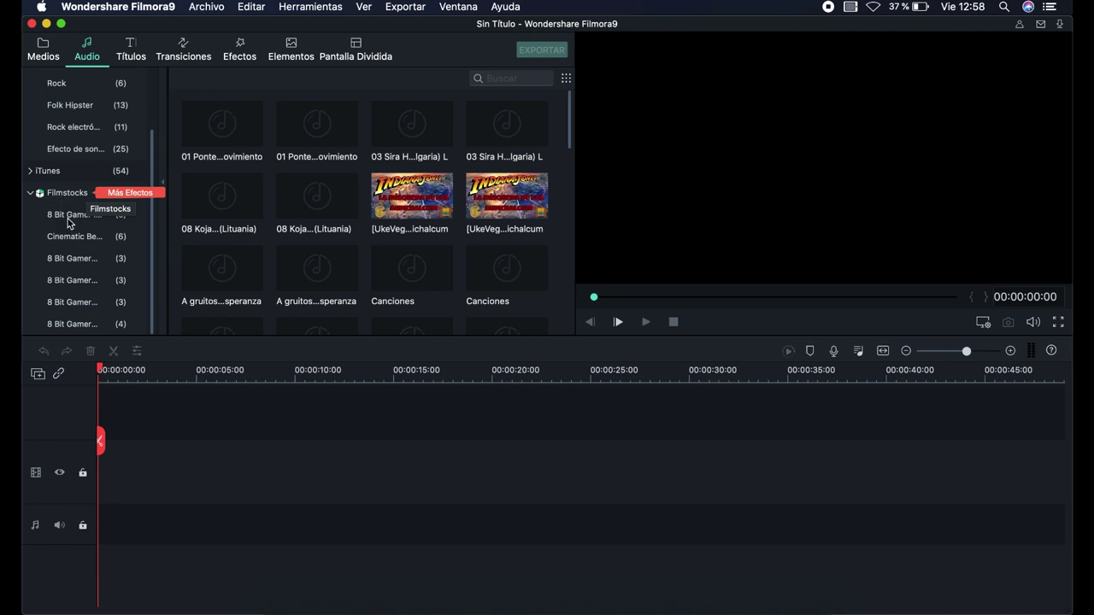
{"action": "left_click", "coordinate": [71, 218]}
{"action": "left_click", "coordinate": [73, 236]}
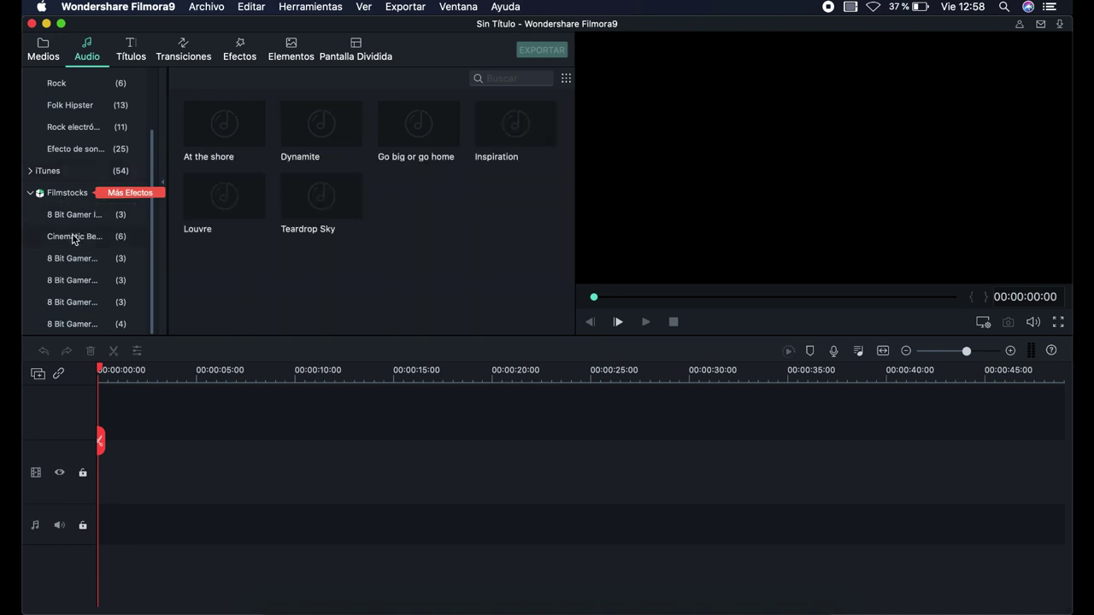
{"action": "left_click", "coordinate": [73, 258]}
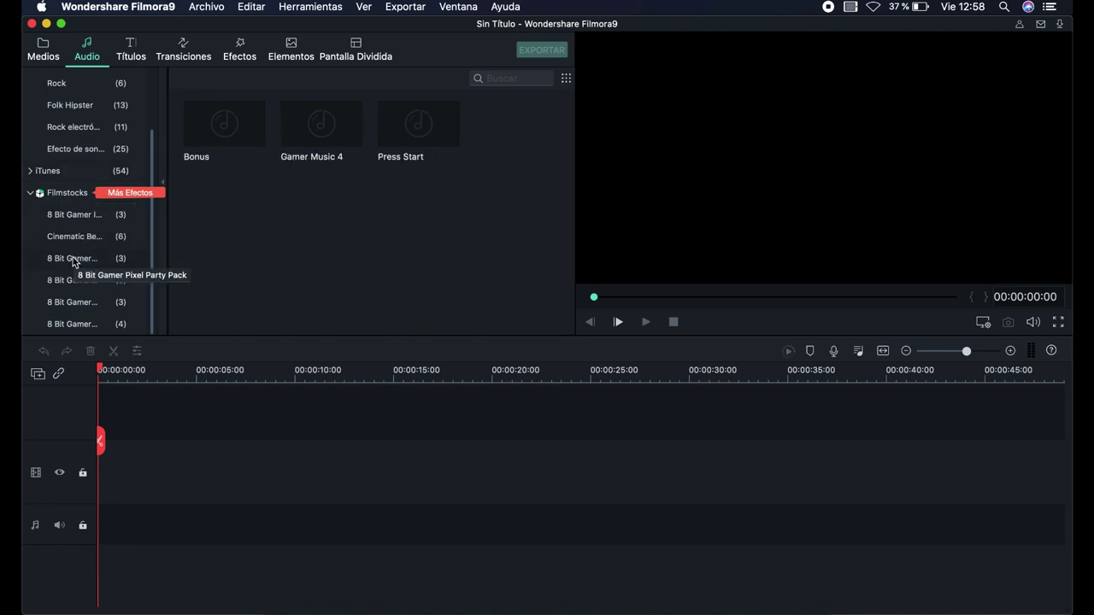
{"action": "left_click", "coordinate": [70, 279]}
{"action": "left_click", "coordinate": [72, 303]}
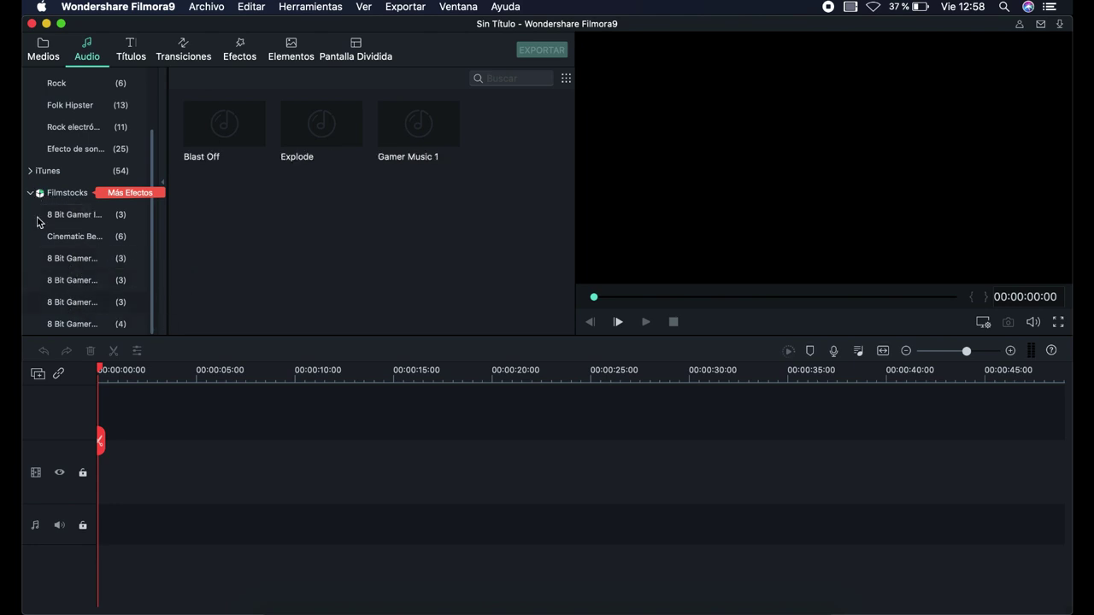
{"action": "left_click", "coordinate": [32, 197]}
{"action": "left_click", "coordinate": [32, 196]}
Show the included title categories and look through the Apertura intro templates
{"action": "left_click", "coordinate": [130, 49]}
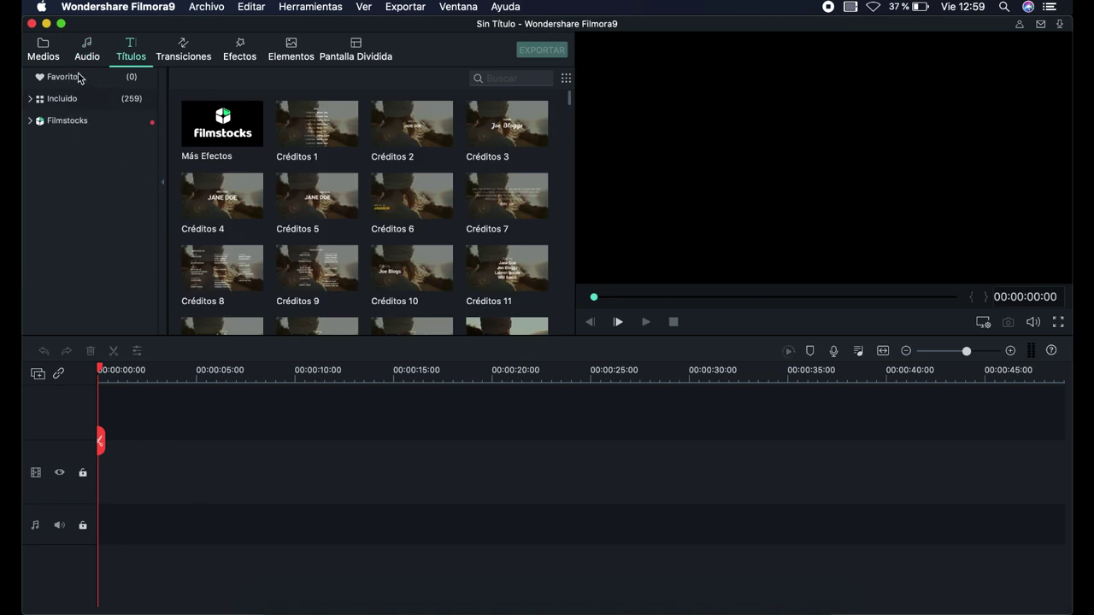
{"action": "left_click", "coordinate": [31, 99]}
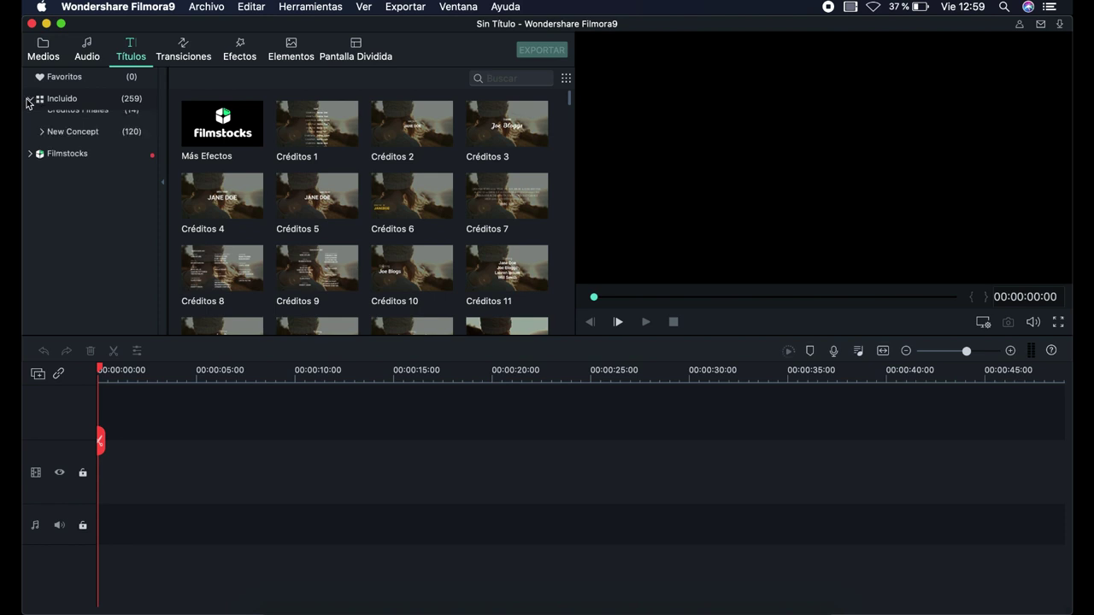
{"action": "left_click", "coordinate": [62, 139]}
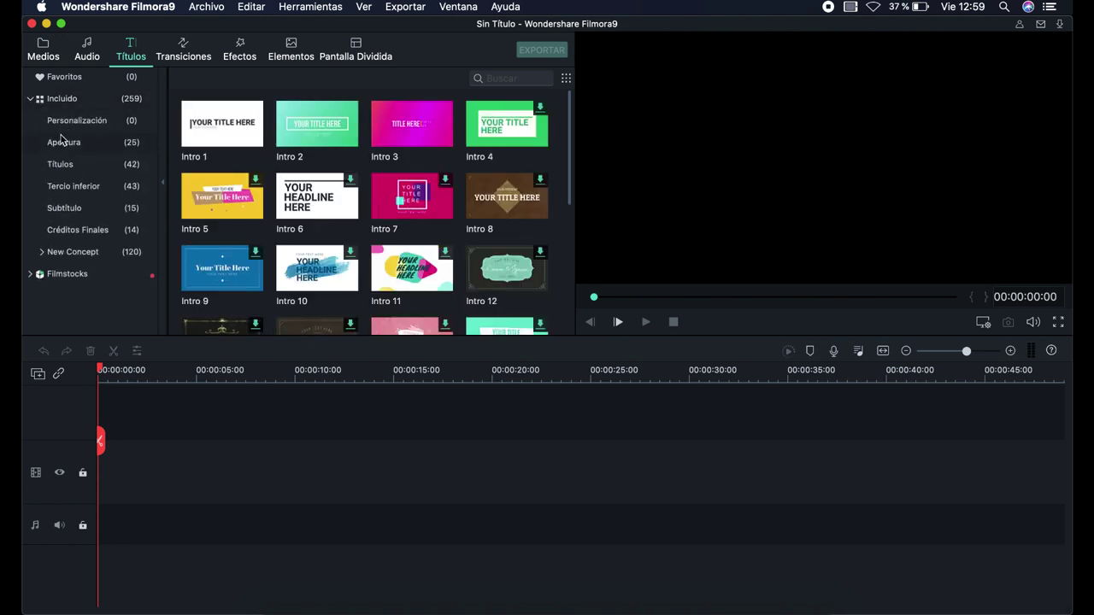
{"action": "scroll", "coordinate": [349, 247], "scroll_direction": "down", "scroll_amount": 3}
{"action": "scroll", "coordinate": [348, 247], "scroll_direction": "down", "scroll_amount": 2}
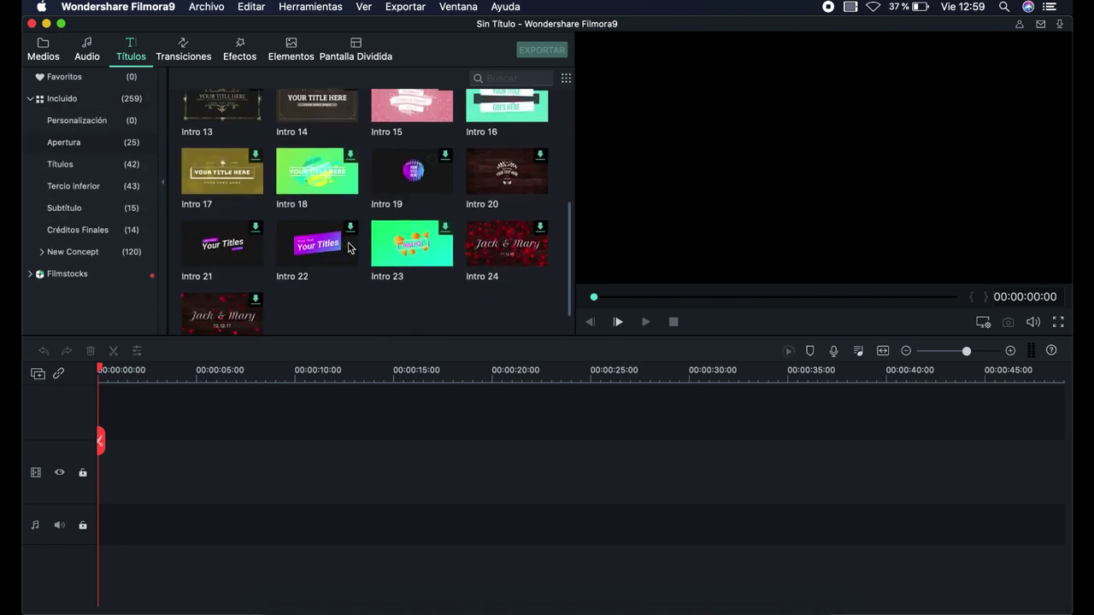
{"action": "scroll", "coordinate": [348, 247], "scroll_direction": "up", "scroll_amount": 5}
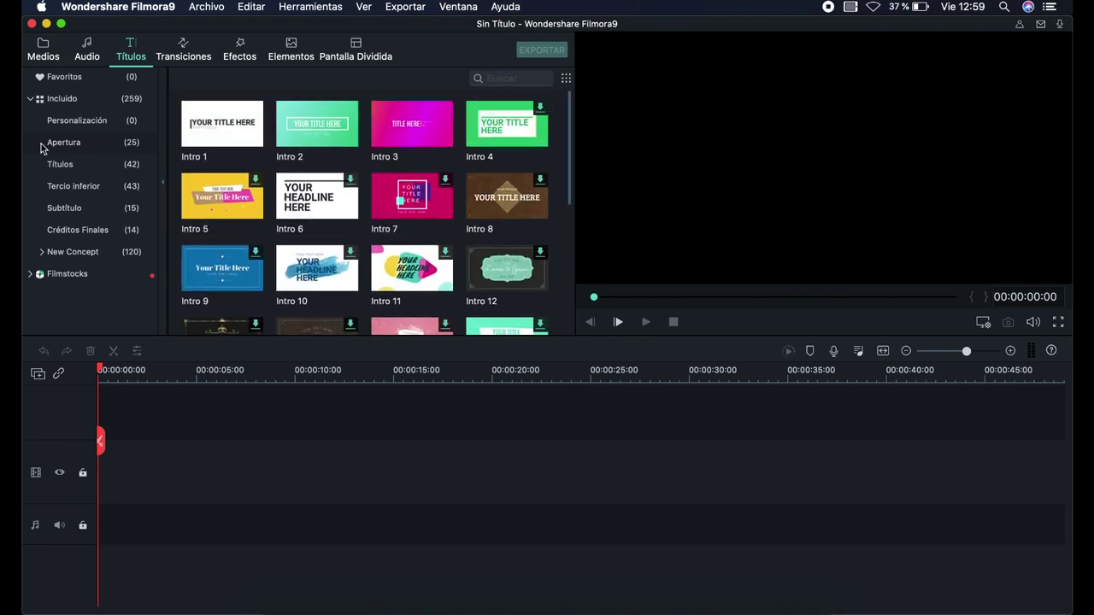
Look through the included Títulos templates and show the Tercio inferior templates
{"action": "left_click", "coordinate": [77, 168]}
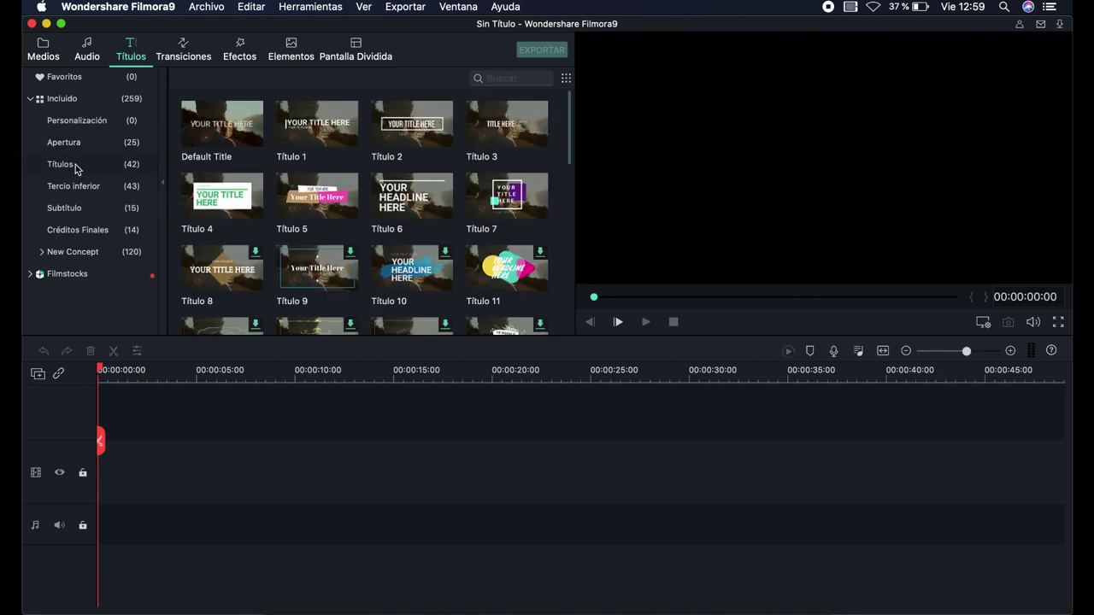
{"action": "scroll", "coordinate": [335, 242], "scroll_direction": "down", "scroll_amount": 3}
{"action": "scroll", "coordinate": [335, 241], "scroll_direction": "down", "scroll_amount": 5}
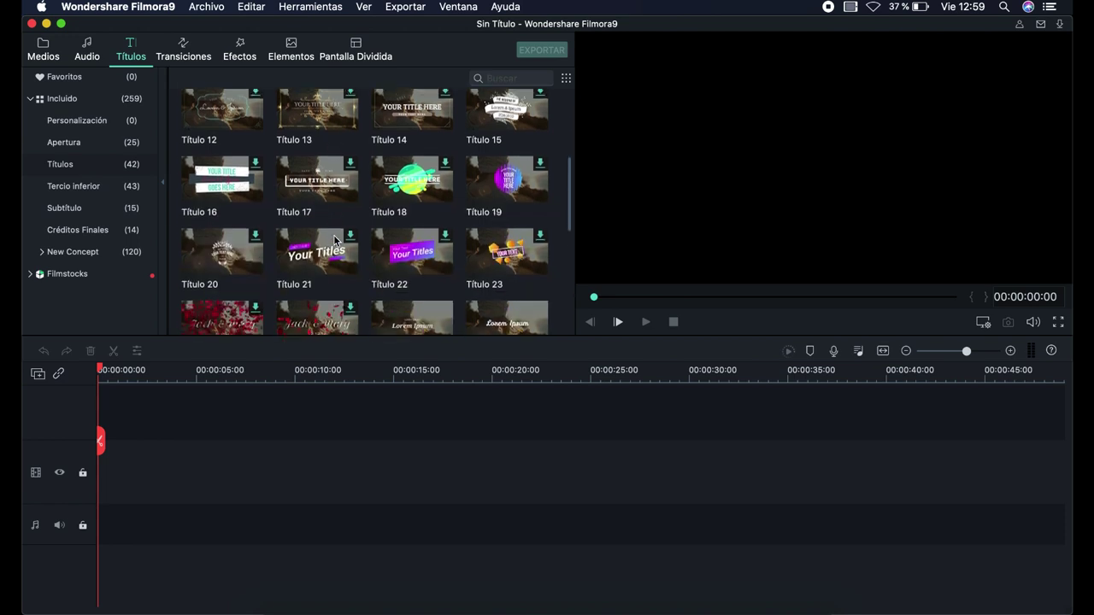
{"action": "left_click", "coordinate": [60, 191]}
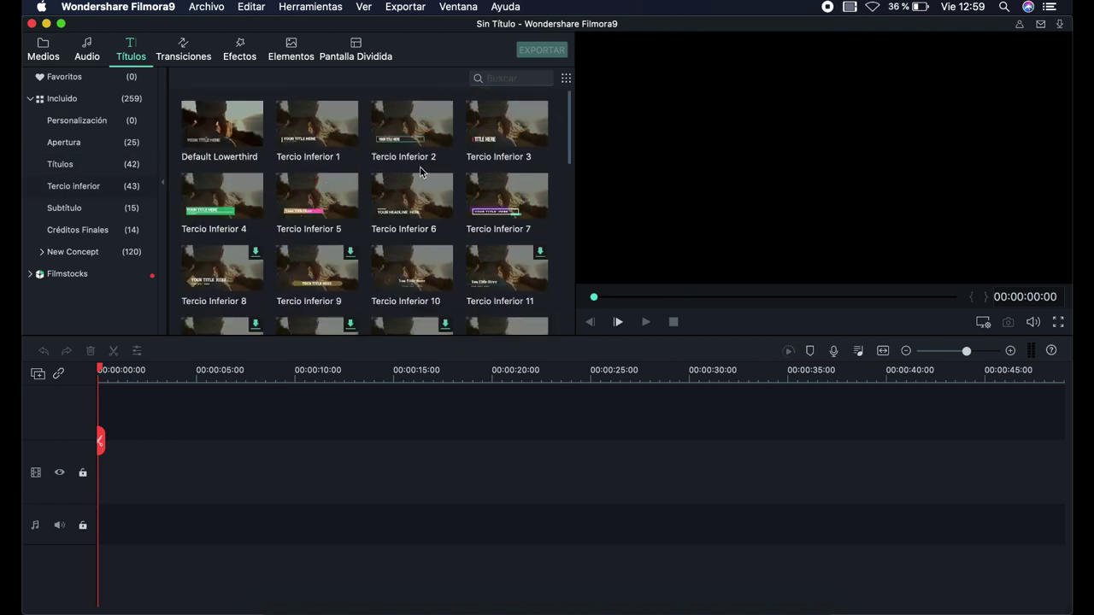
Show the transitions library and look through the effects library, including the Bokeh filters
{"action": "left_click", "coordinate": [182, 49]}
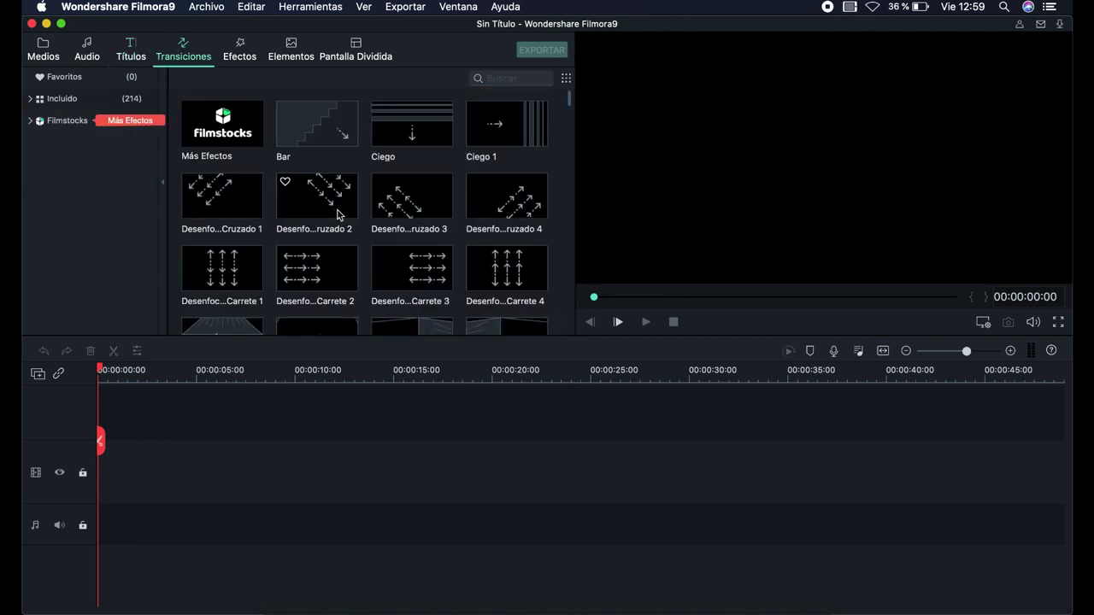
{"action": "left_click", "coordinate": [241, 47]}
{"action": "scroll", "coordinate": [422, 216], "scroll_direction": "down", "scroll_amount": 5}
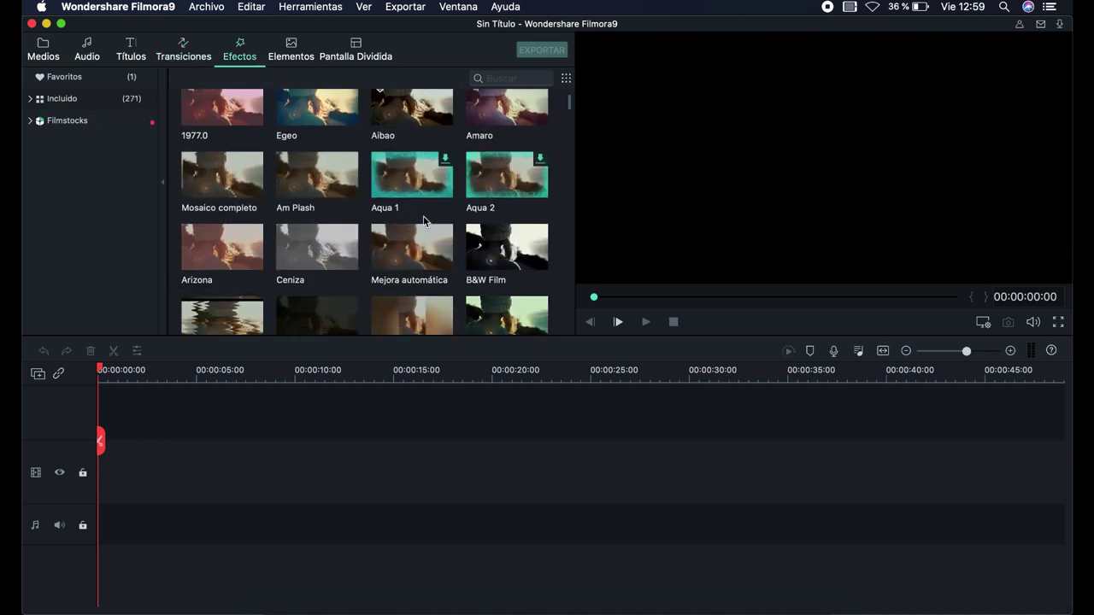
{"action": "scroll", "coordinate": [422, 216], "scroll_direction": "down", "scroll_amount": 10}
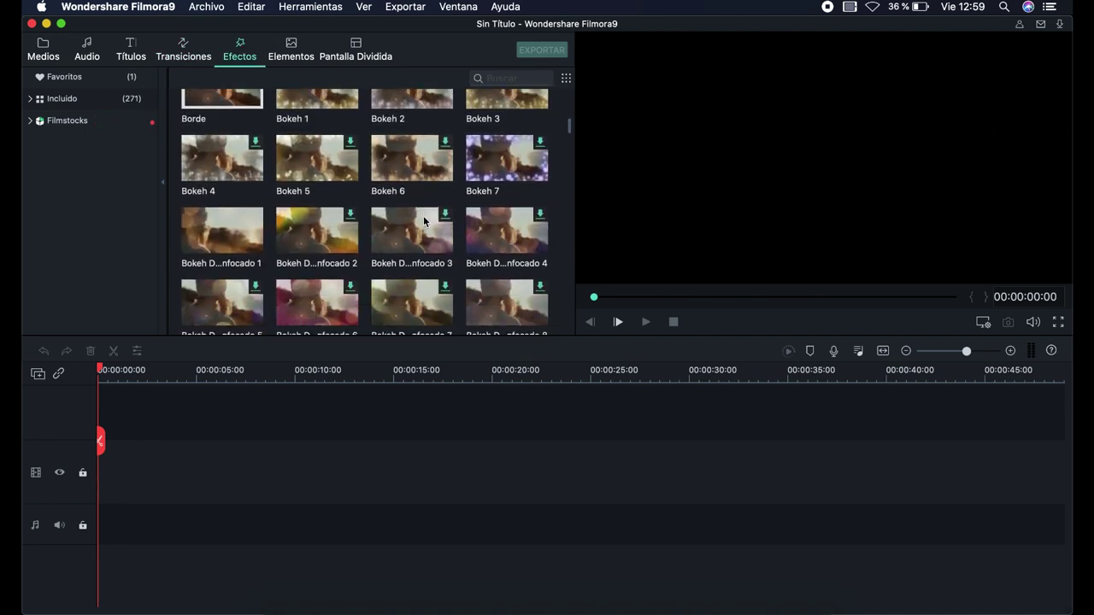
Look through the badge and emoji elements and the Pantalla Dividida layouts
{"action": "left_click", "coordinate": [282, 47]}
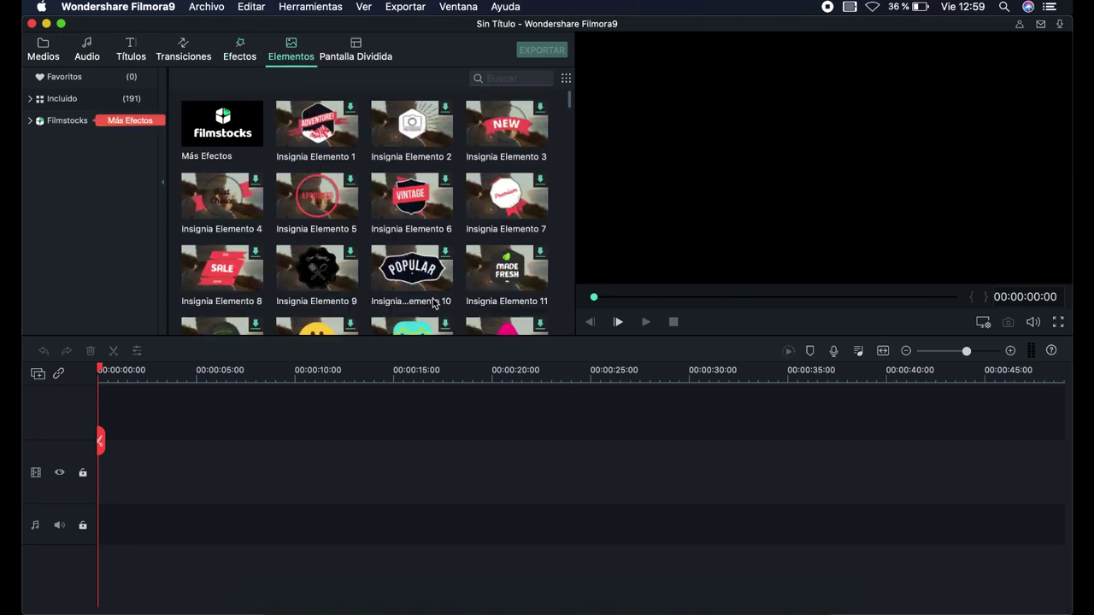
{"action": "scroll", "coordinate": [464, 180], "scroll_direction": "down", "scroll_amount": 2}
{"action": "scroll", "coordinate": [463, 168], "scroll_direction": "down", "scroll_amount": 4}
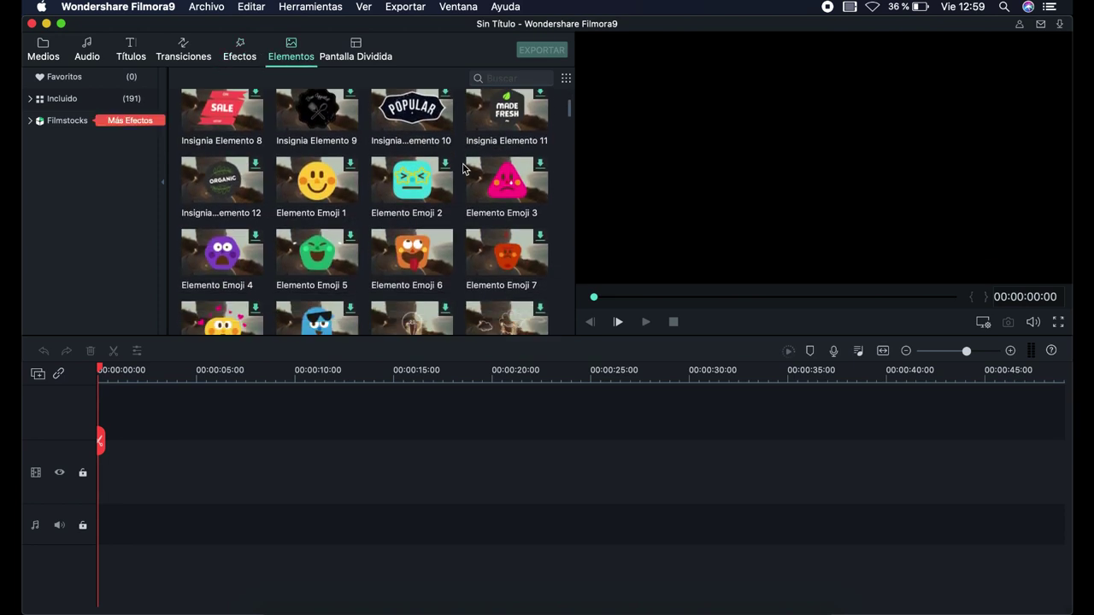
{"action": "left_click", "coordinate": [361, 56]}
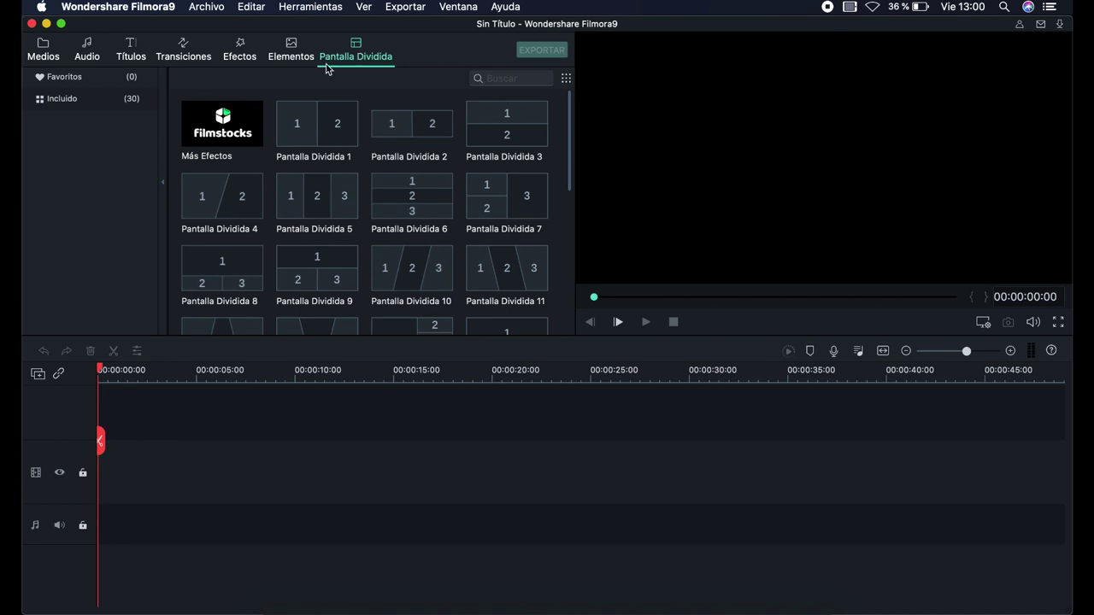
{"action": "scroll", "coordinate": [422, 205], "scroll_direction": "down", "scroll_amount": 3}
{"action": "scroll", "coordinate": [426, 209], "scroll_direction": "down", "scroll_amount": 3}
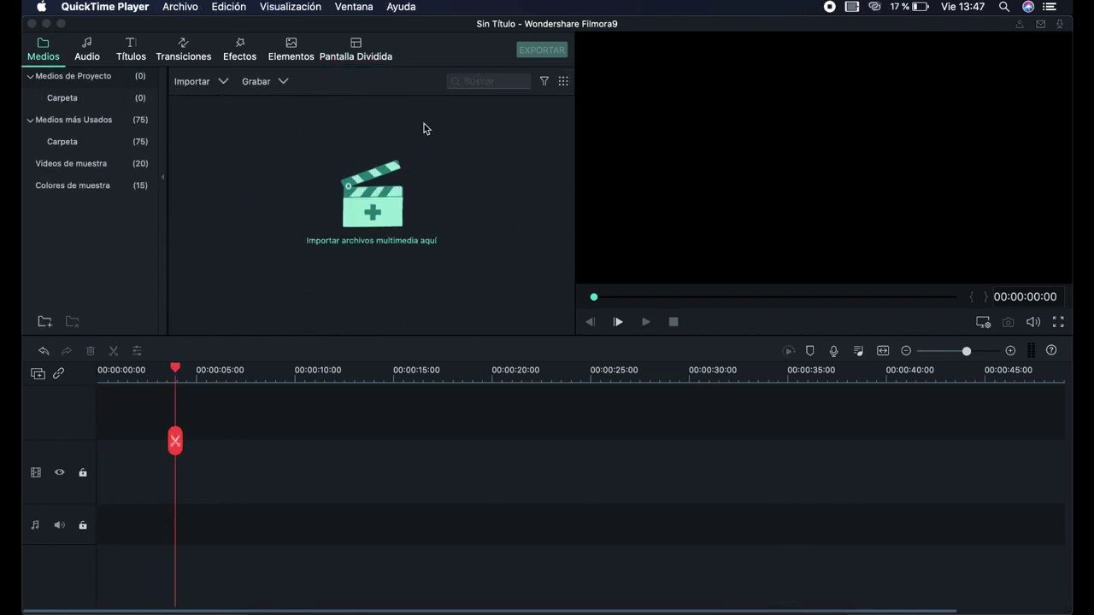
{"action": "left_click", "coordinate": [385, 203]}
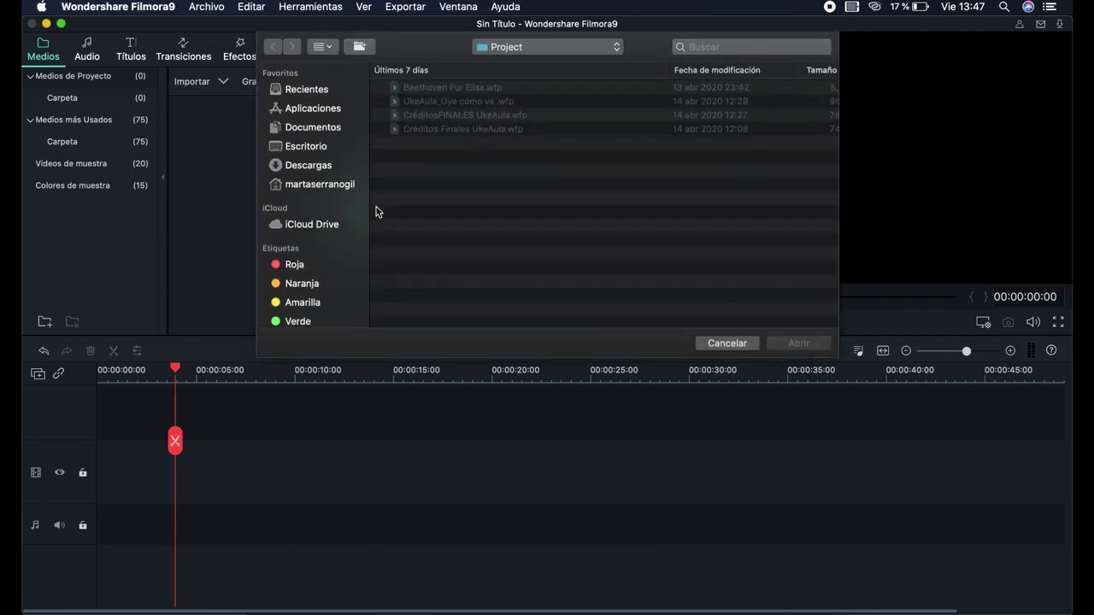
{"action": "key", "text": "Escape"}
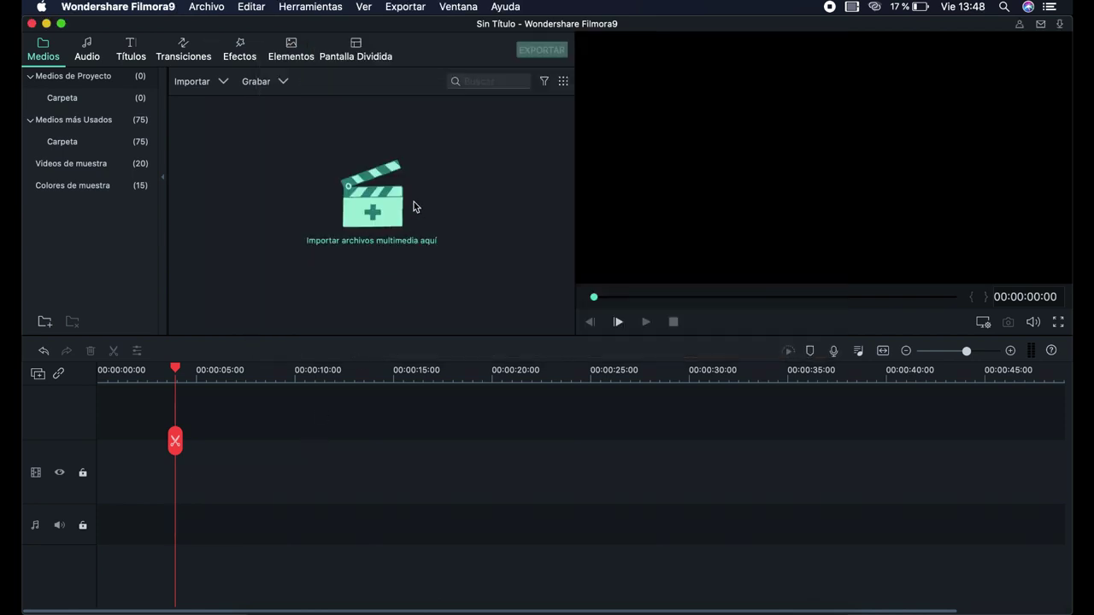
{"action": "left_click", "coordinate": [383, 216]}
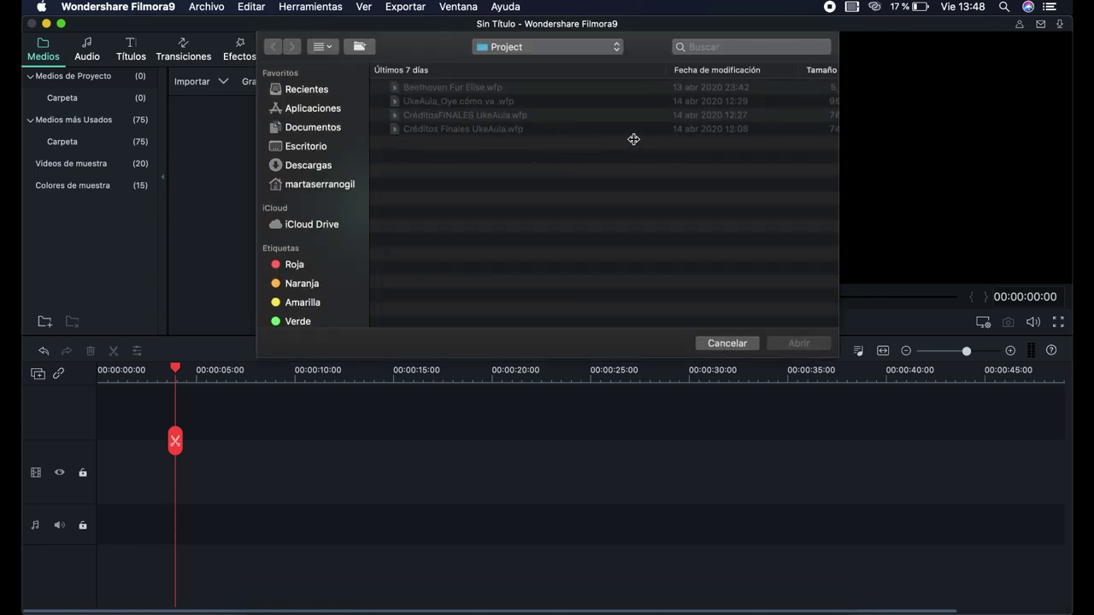
{"action": "left_click", "coordinate": [732, 342]}
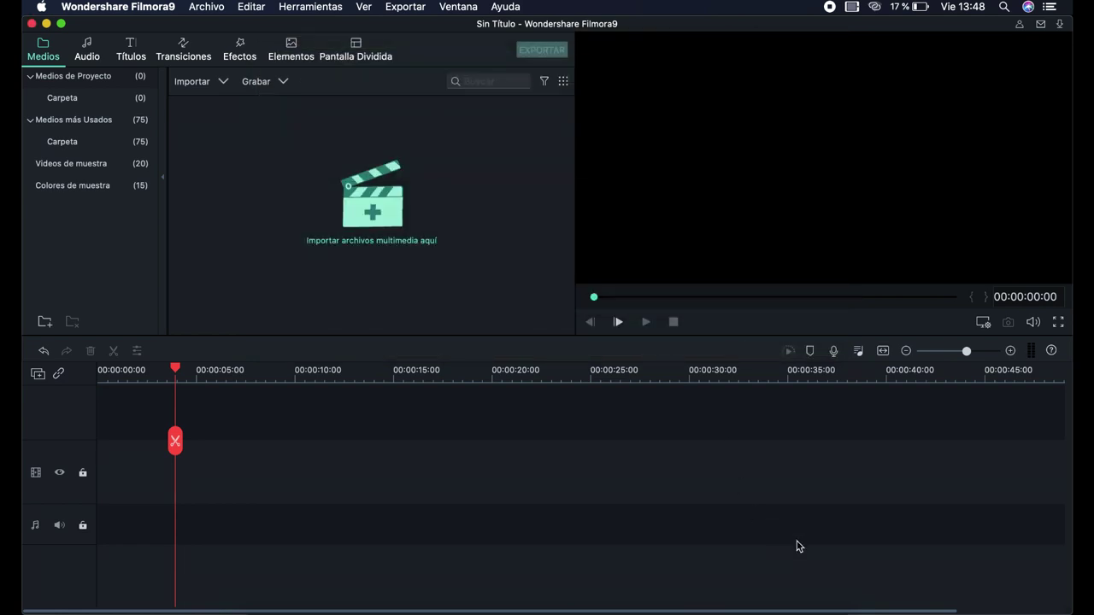
Import Vídeo_Bajo_CloseToYou.MOV from the Close to you folder and place it at the start of the video track
{"action": "left_click", "coordinate": [765, 614]}
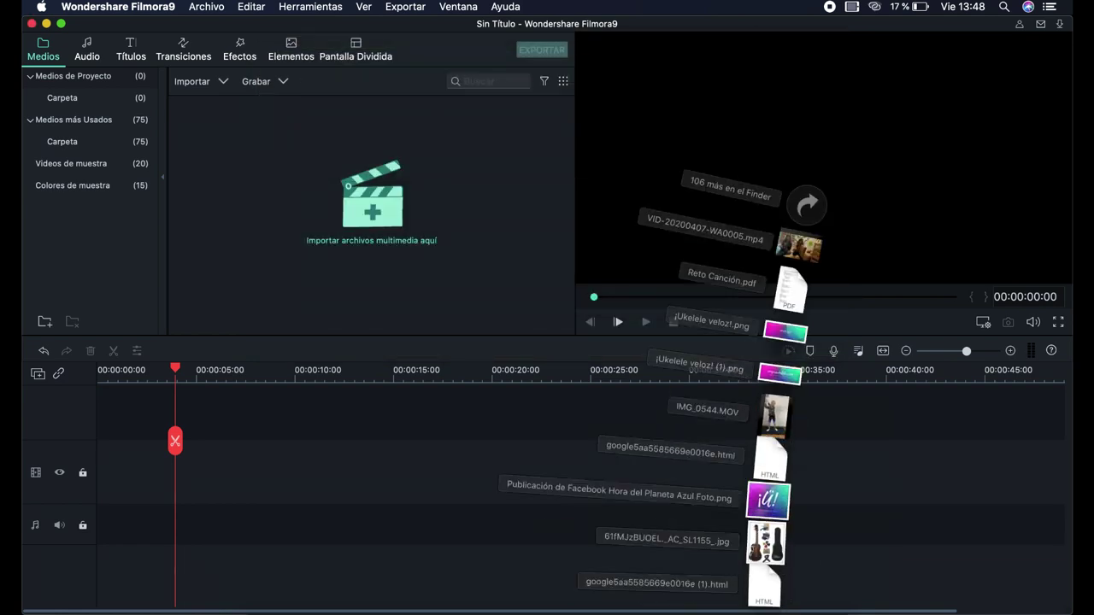
{"action": "left_click", "coordinate": [810, 611]}
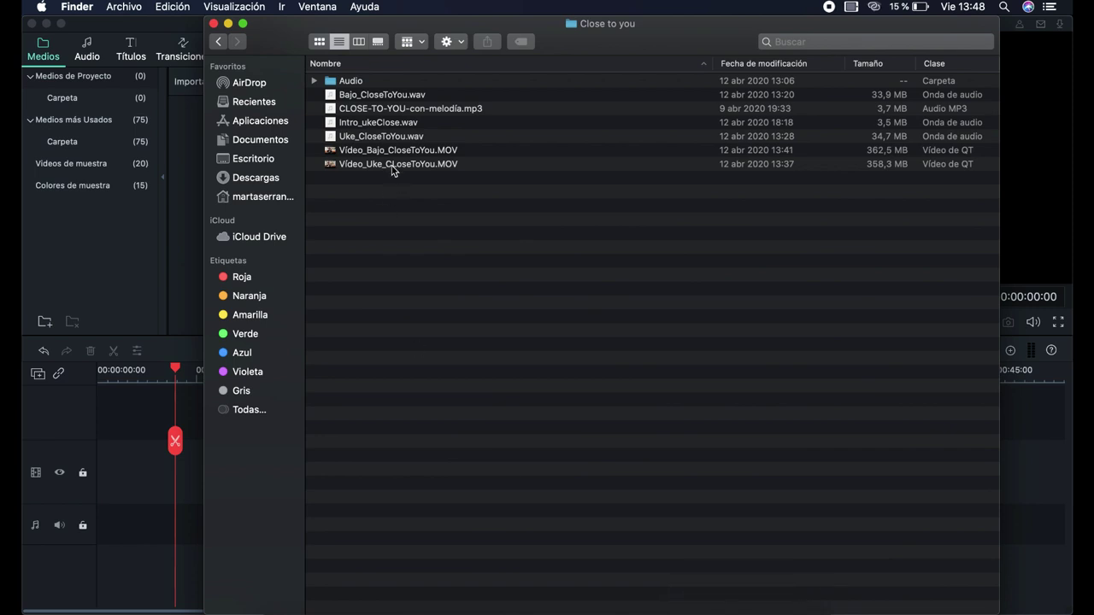
{"action": "left_click_drag", "start_coordinate": [395, 149], "coordinate": [195, 172]}
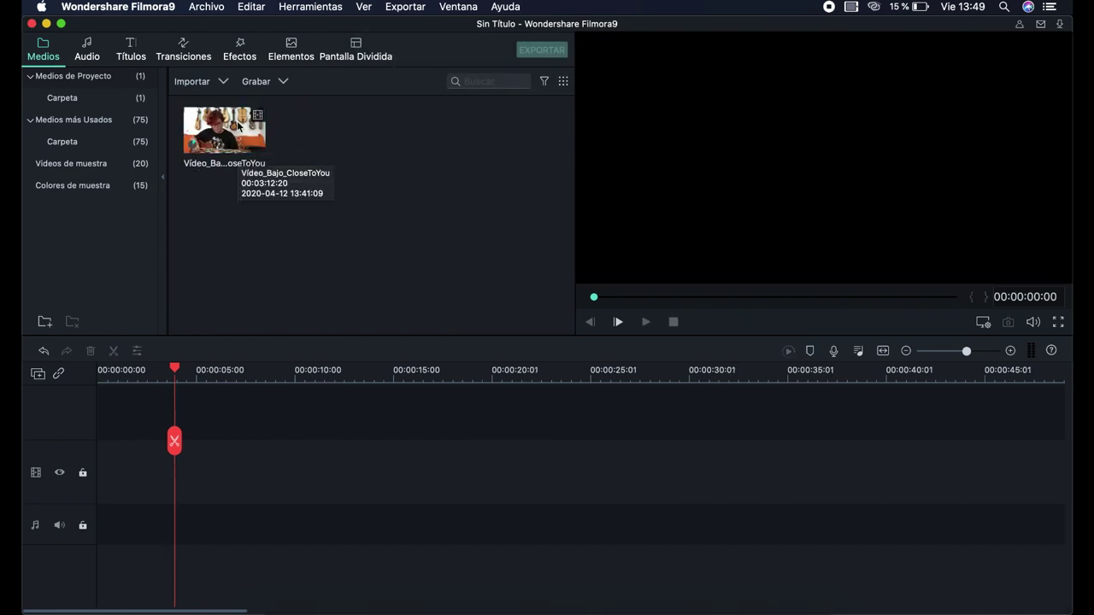
{"action": "left_click_drag", "start_coordinate": [238, 127], "coordinate": [101, 480]}
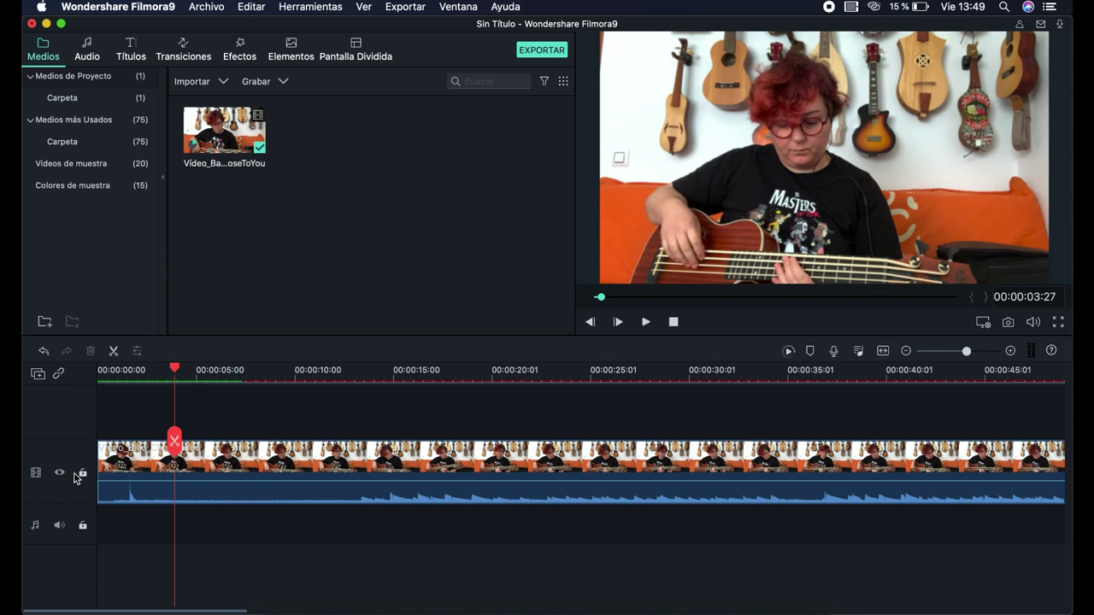
{"action": "left_click", "coordinate": [99, 483]}
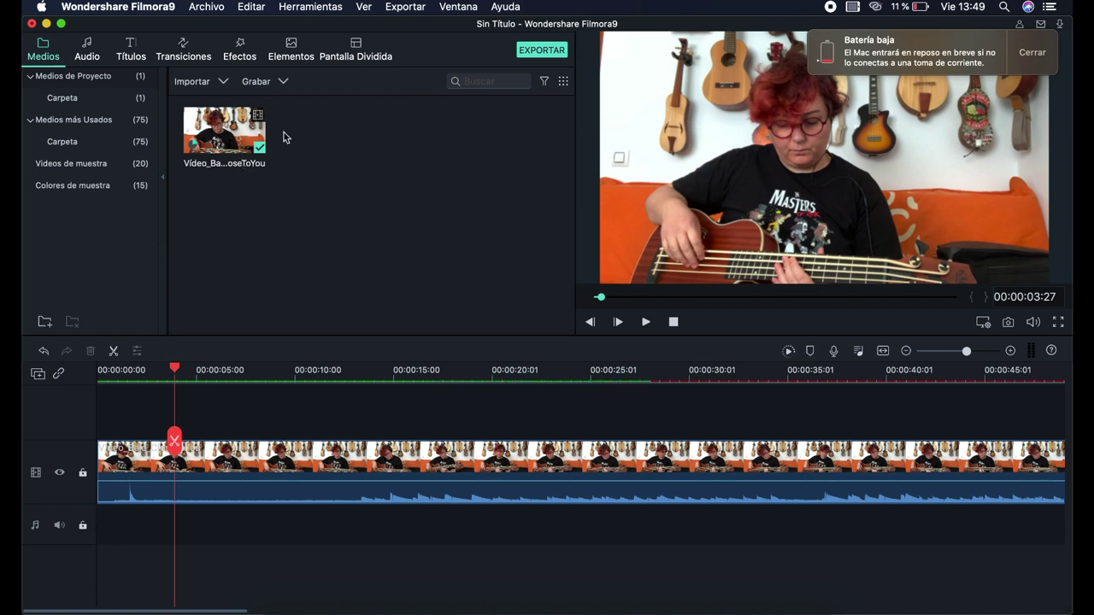
Try placing a second copy of the bass video on a track above the first, and undo it
{"action": "left_click_drag", "start_coordinate": [245, 131], "coordinate": [100, 430]}
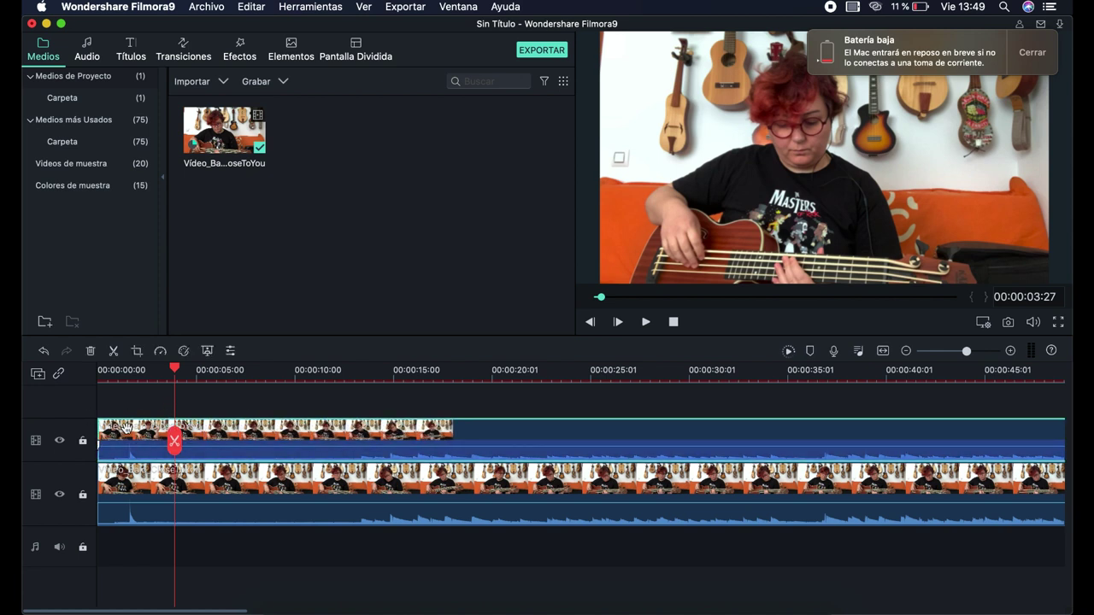
{"action": "key", "text": "super+z"}
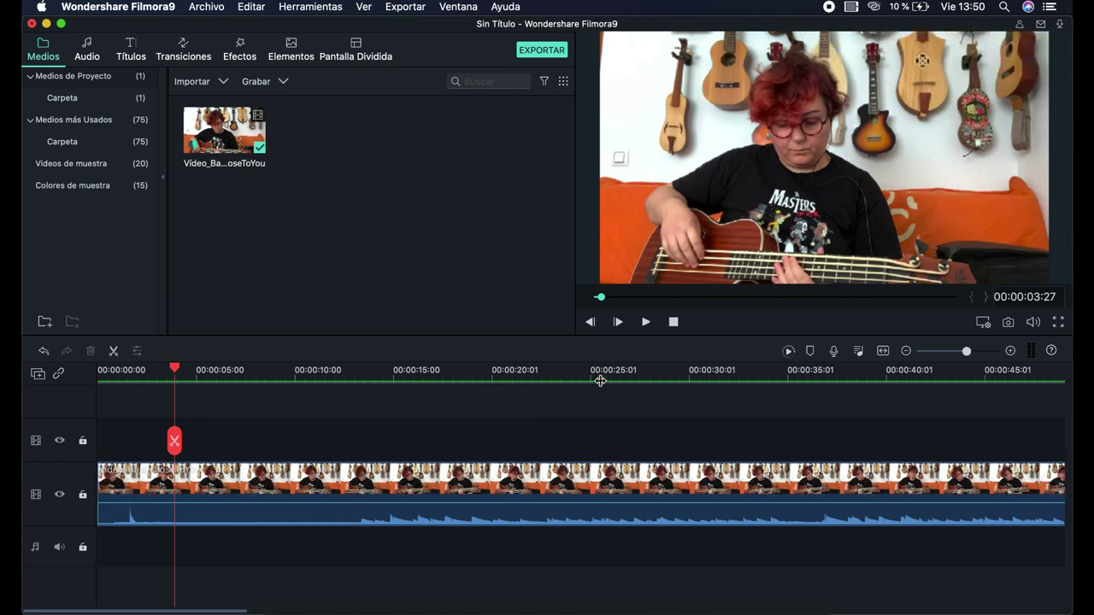
Split the bass video clip at 00:00:13:26 on the timeline
{"action": "scroll", "coordinate": [601, 381], "scroll_direction": "right", "scroll_amount": 10}
{"action": "scroll", "coordinate": [601, 381], "scroll_direction": "right", "scroll_amount": 15}
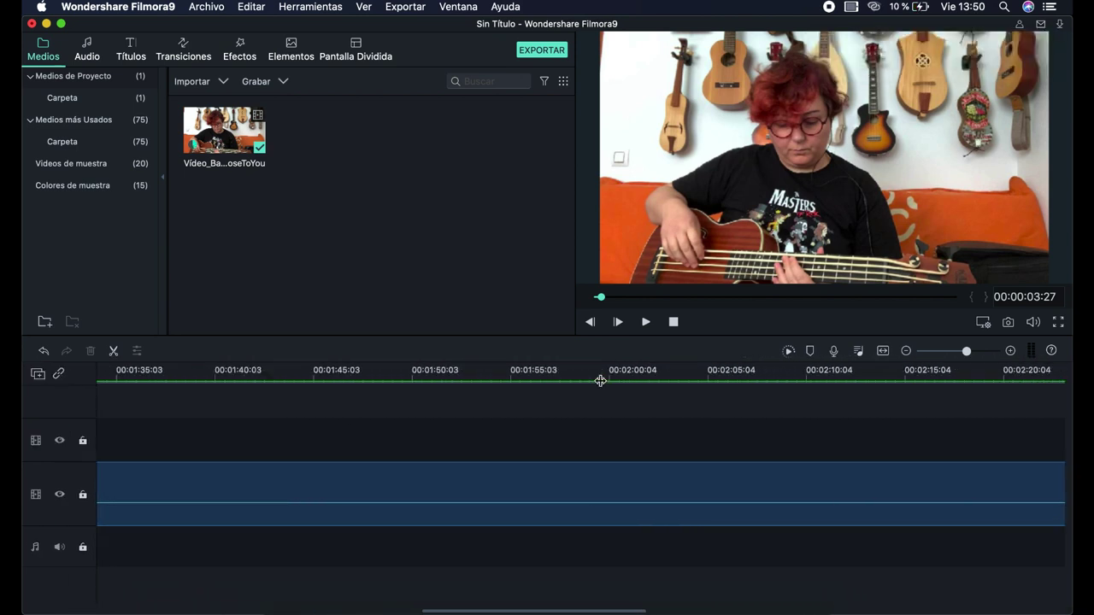
{"action": "scroll", "coordinate": [601, 381], "scroll_direction": "right", "scroll_amount": 2}
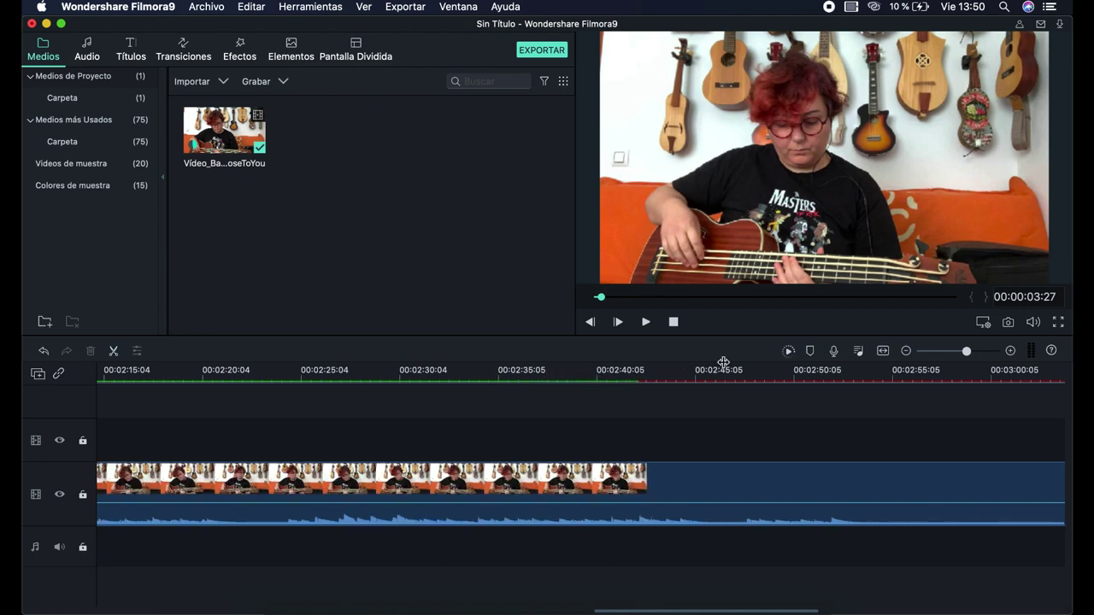
{"action": "scroll", "coordinate": [330, 476], "scroll_direction": "left", "scroll_amount": 15}
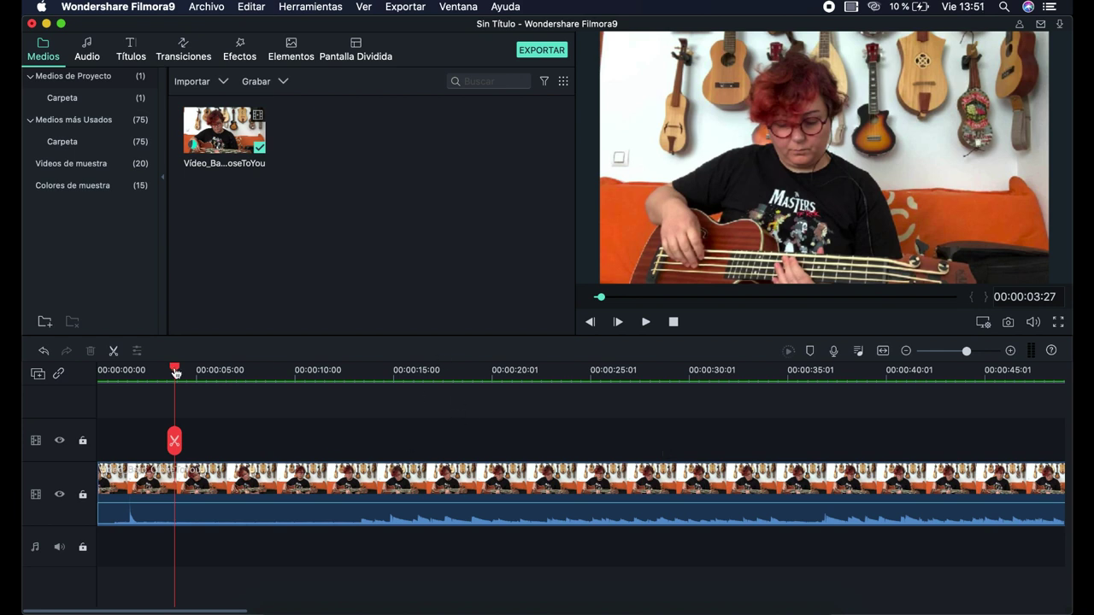
{"action": "left_click", "coordinate": [371, 377]}
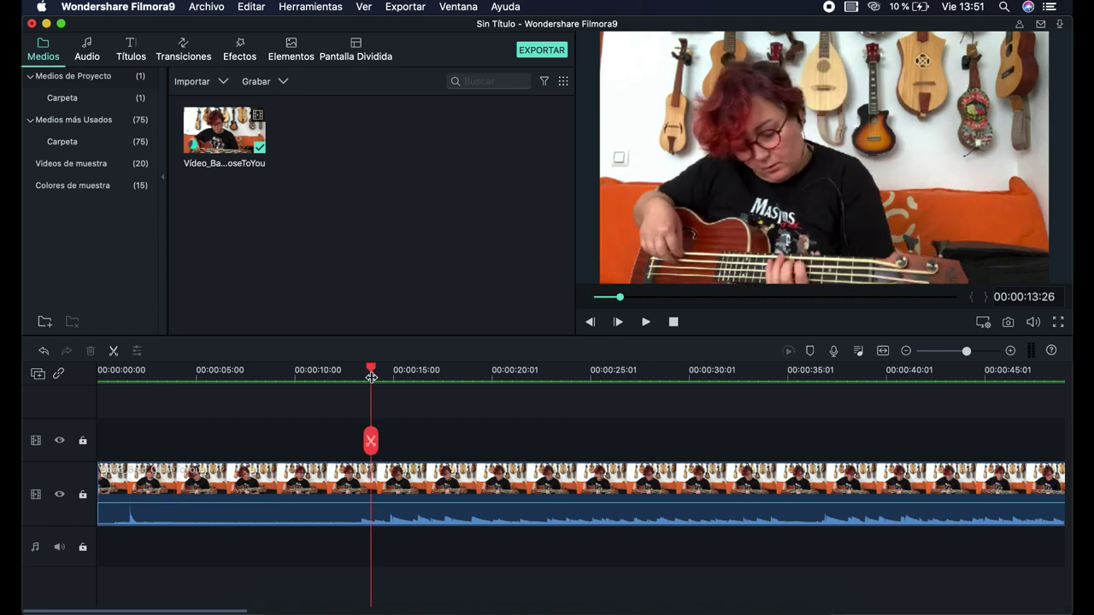
{"action": "left_click", "coordinate": [247, 371]}
{"action": "left_click", "coordinate": [372, 377]}
{"action": "left_click", "coordinate": [369, 441]}
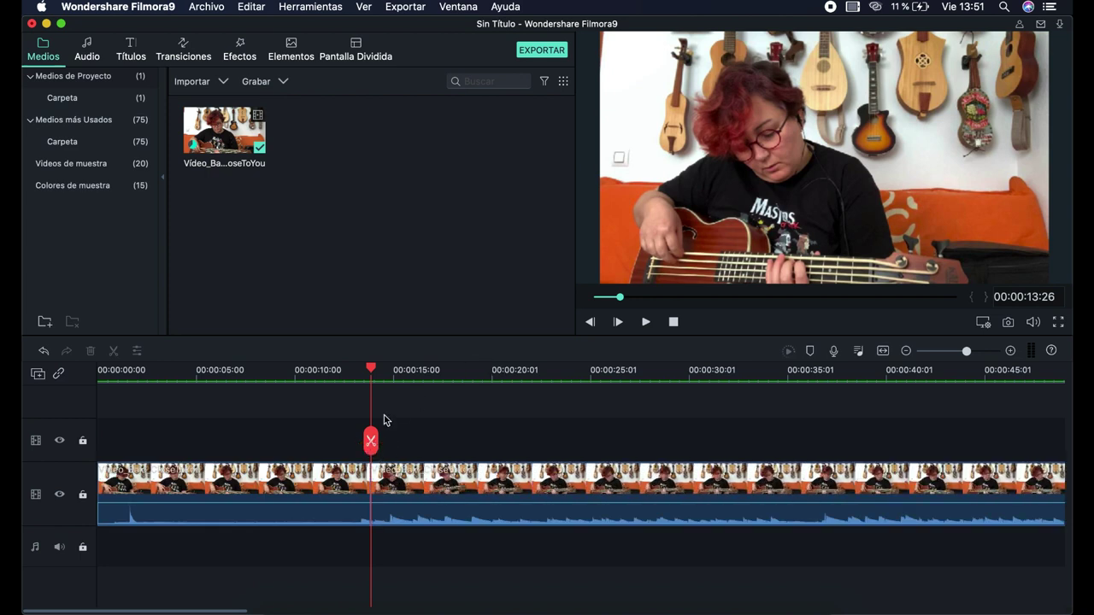
Select the pieces before and after the cut in turn to show that they are separate clips
{"action": "left_click", "coordinate": [333, 479]}
{"action": "left_click", "coordinate": [316, 479]}
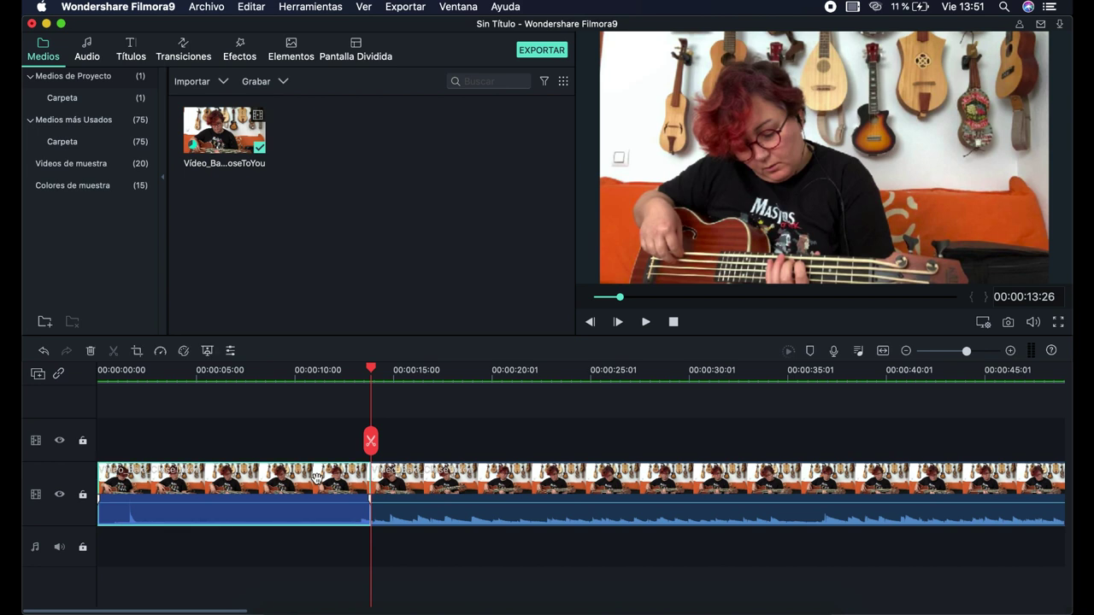
{"action": "left_click", "coordinate": [348, 370]}
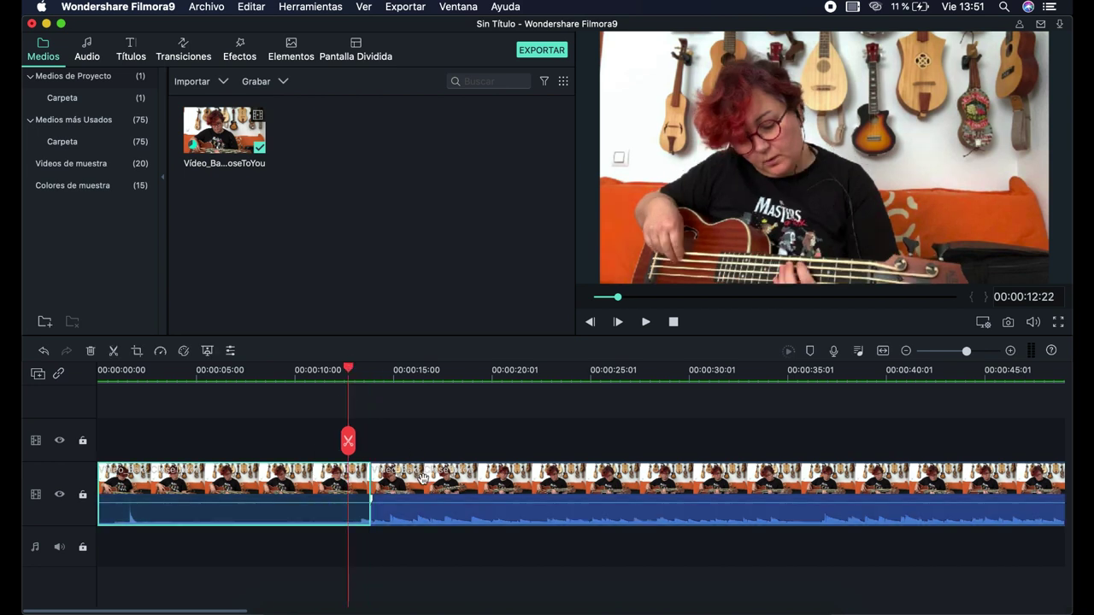
{"action": "left_click", "coordinate": [377, 468]}
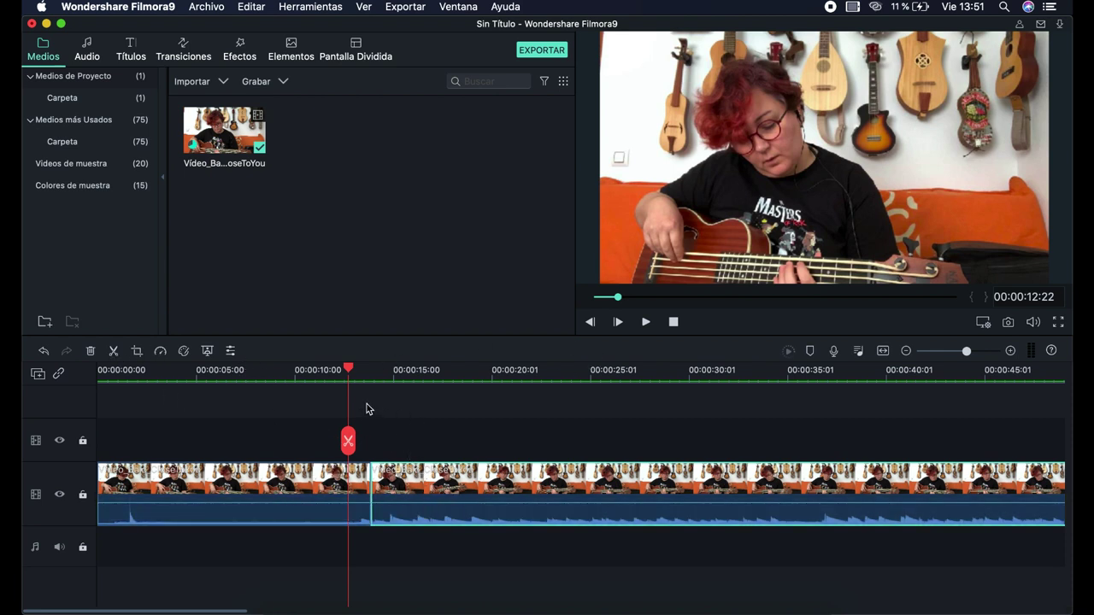
Split the second piece of the bass video at 00:00:20:13
{"action": "scroll", "coordinate": [438, 379], "scroll_direction": "up", "scroll_amount": 3}
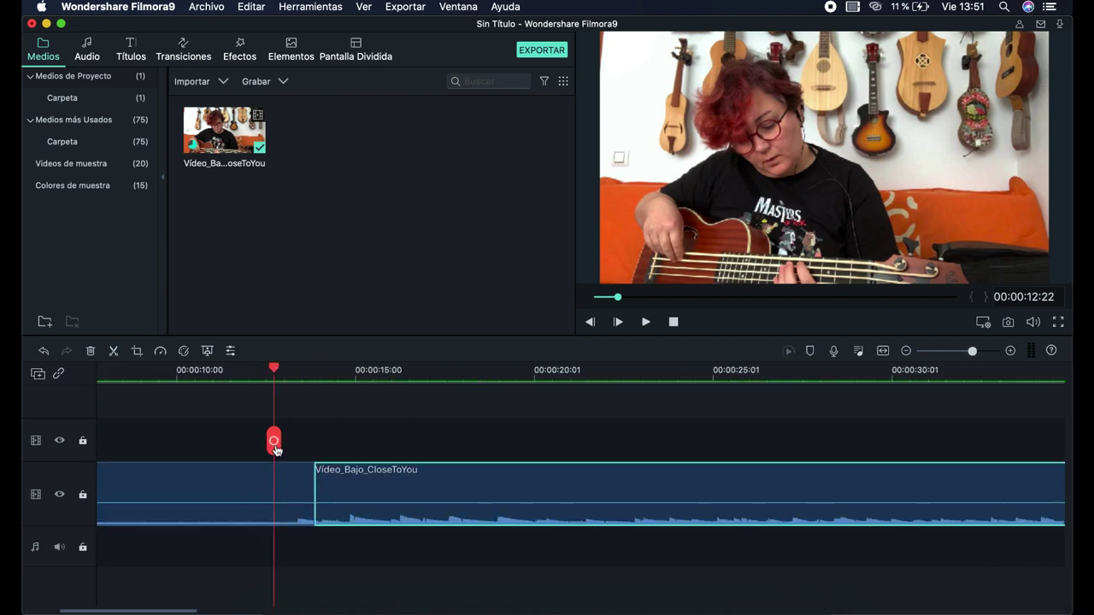
{"action": "left_click_drag", "start_coordinate": [273, 442], "coordinate": [551, 445]}
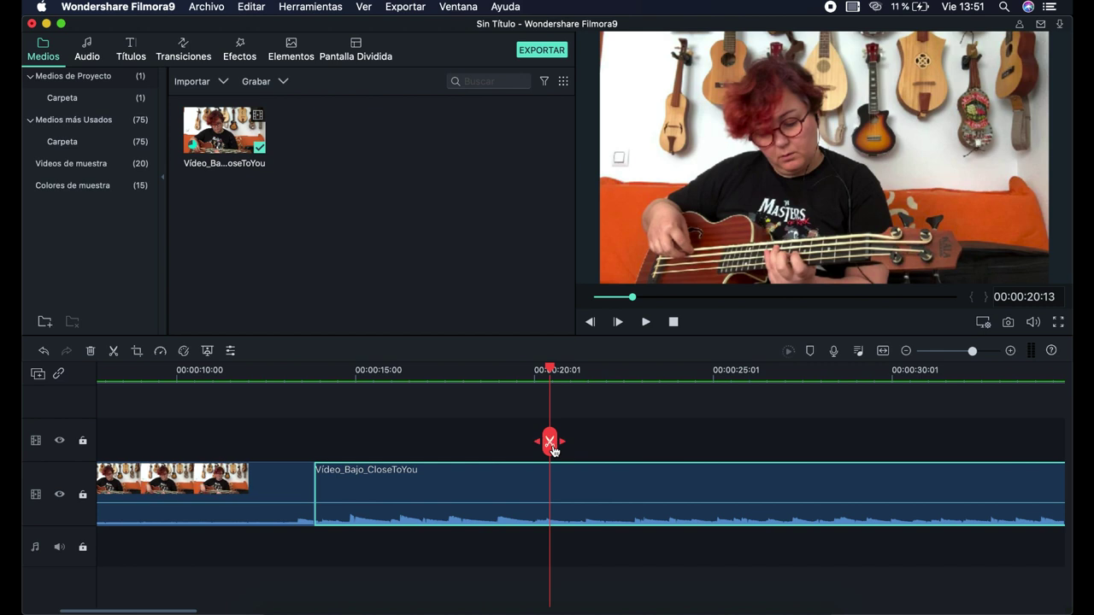
{"action": "left_click", "coordinate": [114, 351]}
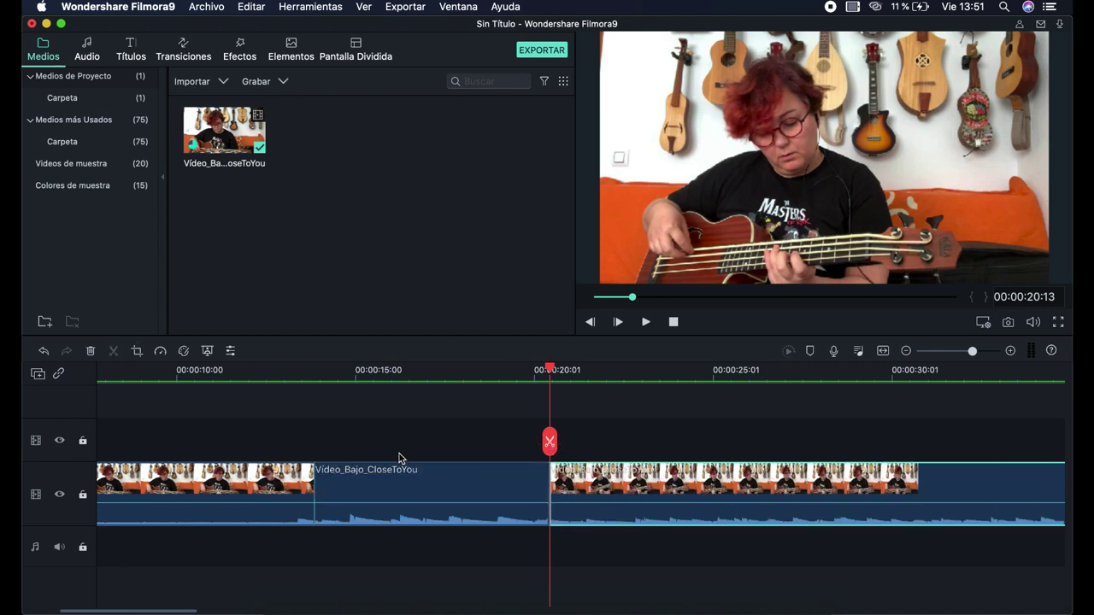
Split the last piece of the bass video at 00:00:23:15 and select the short piece between the last two cuts
{"action": "scroll", "coordinate": [451, 453], "scroll_direction": "right", "scroll_amount": 5}
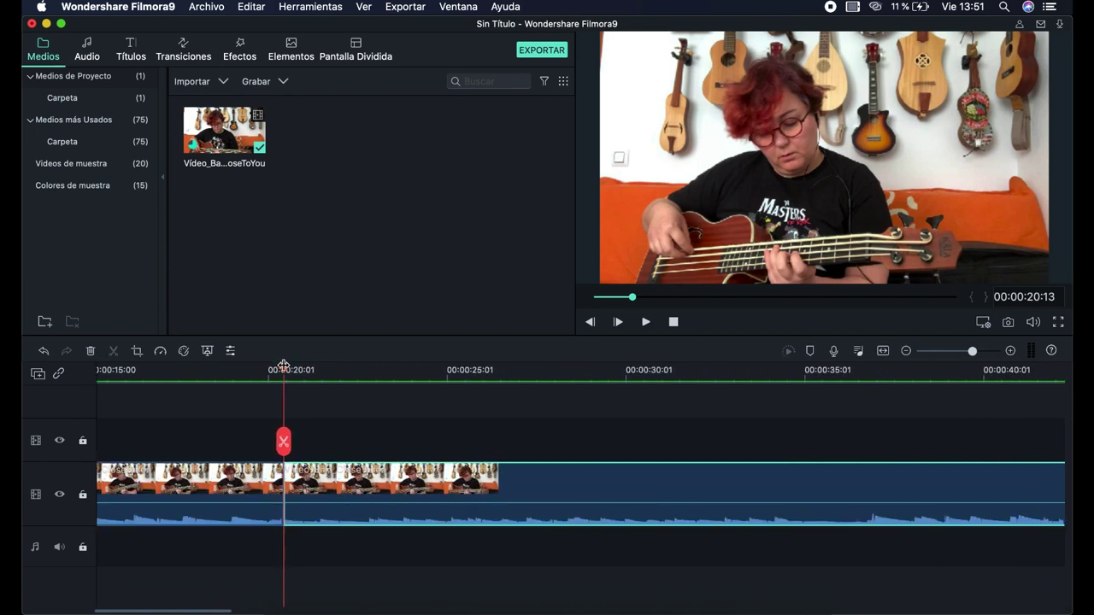
{"action": "left_click_drag", "start_coordinate": [283, 441], "coordinate": [398, 446]}
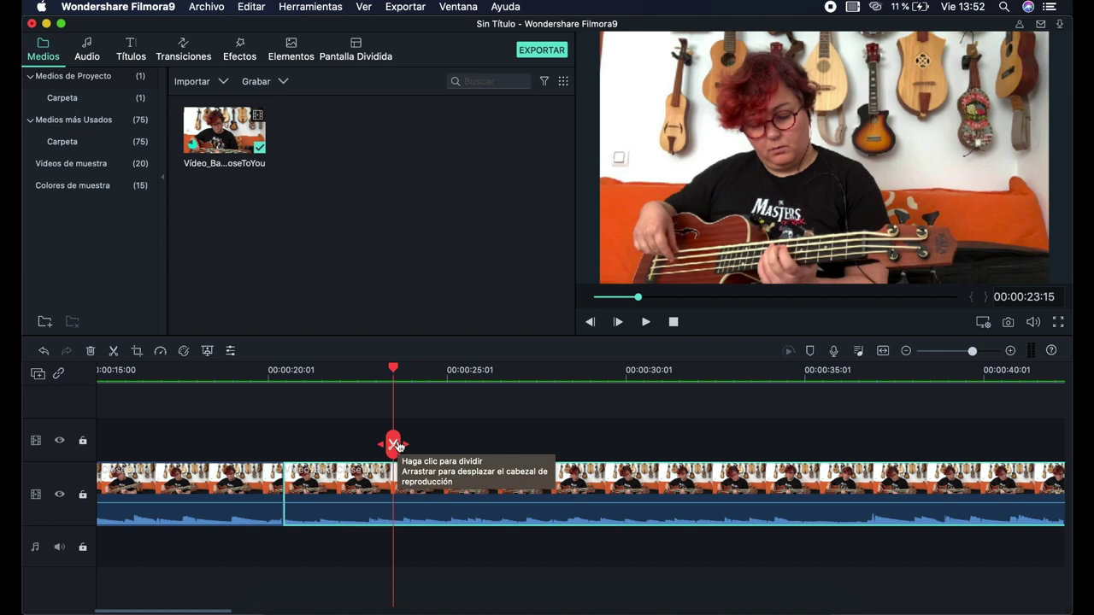
{"action": "left_click", "coordinate": [398, 445]}
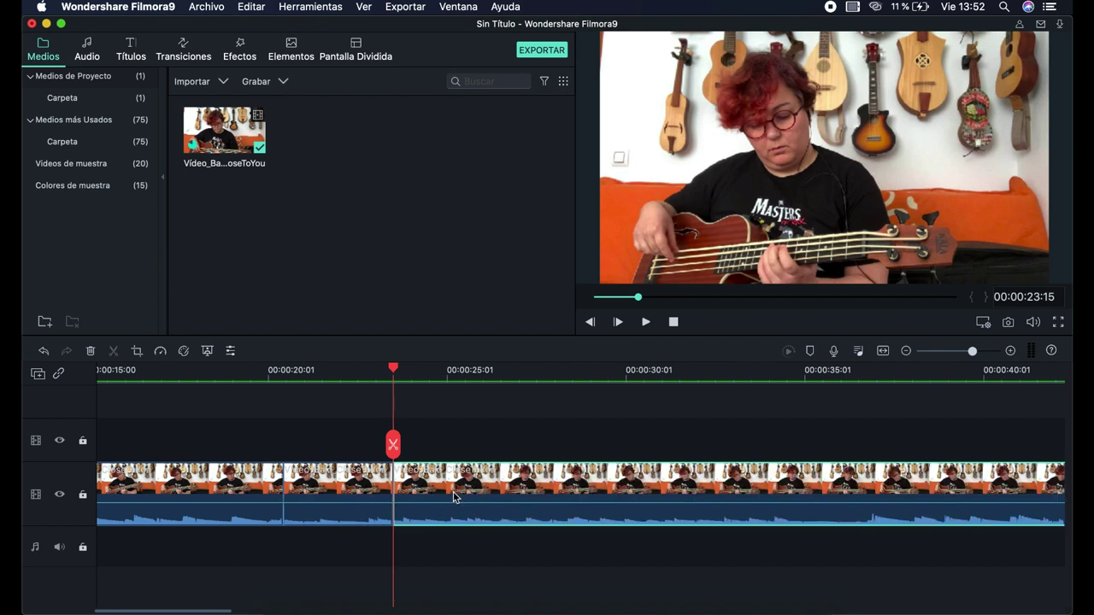
{"action": "left_click", "coordinate": [322, 475]}
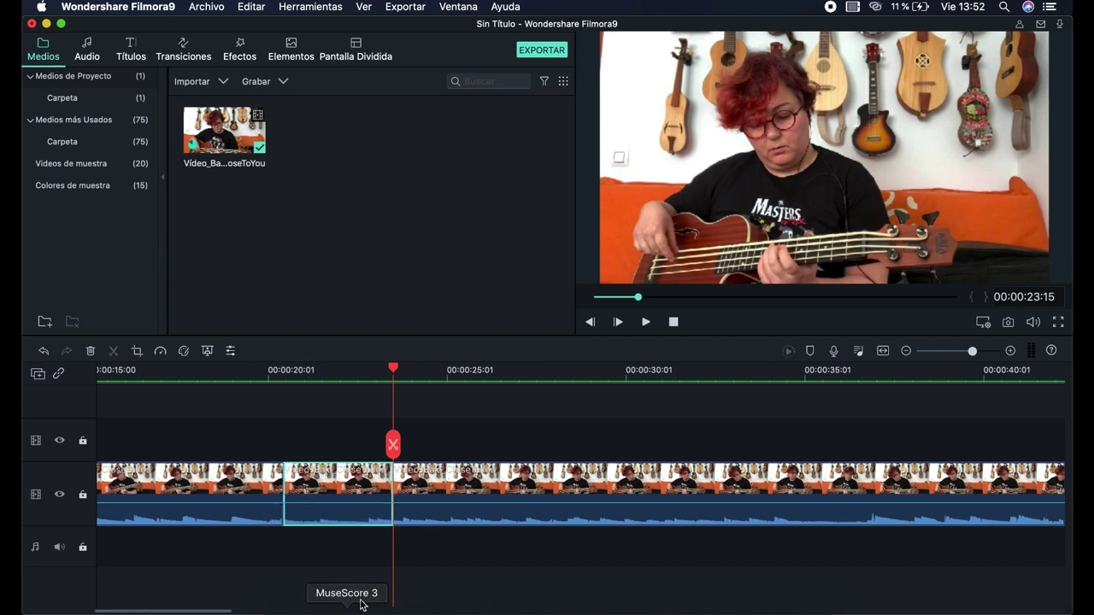
{"action": "left_click", "coordinate": [382, 558]}
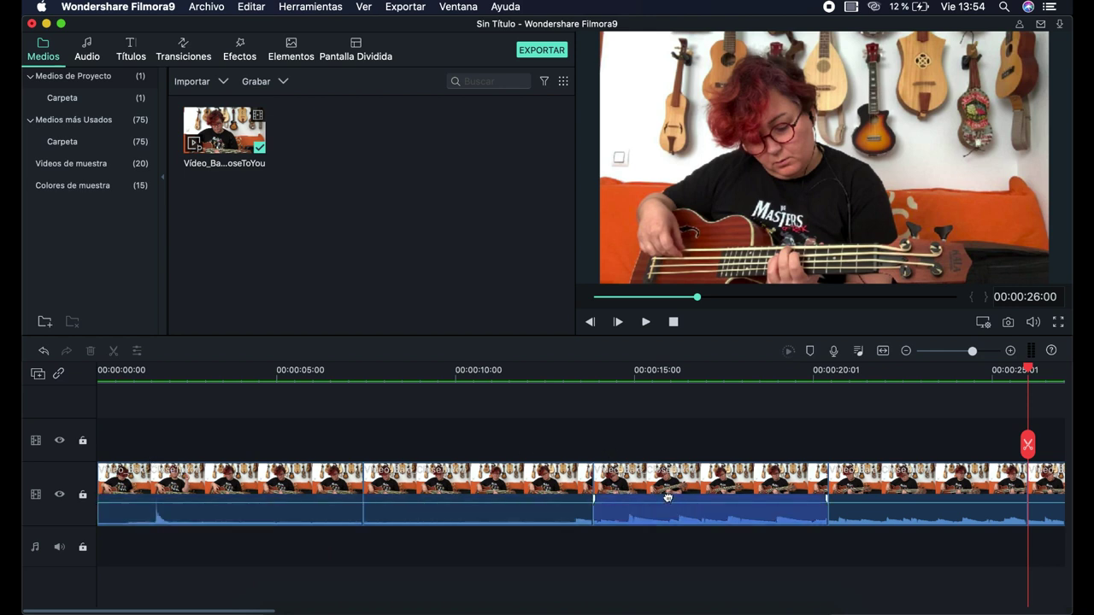
Open the first bass clip's video properties and look over the transform settings
{"action": "double_click", "coordinate": [253, 474]}
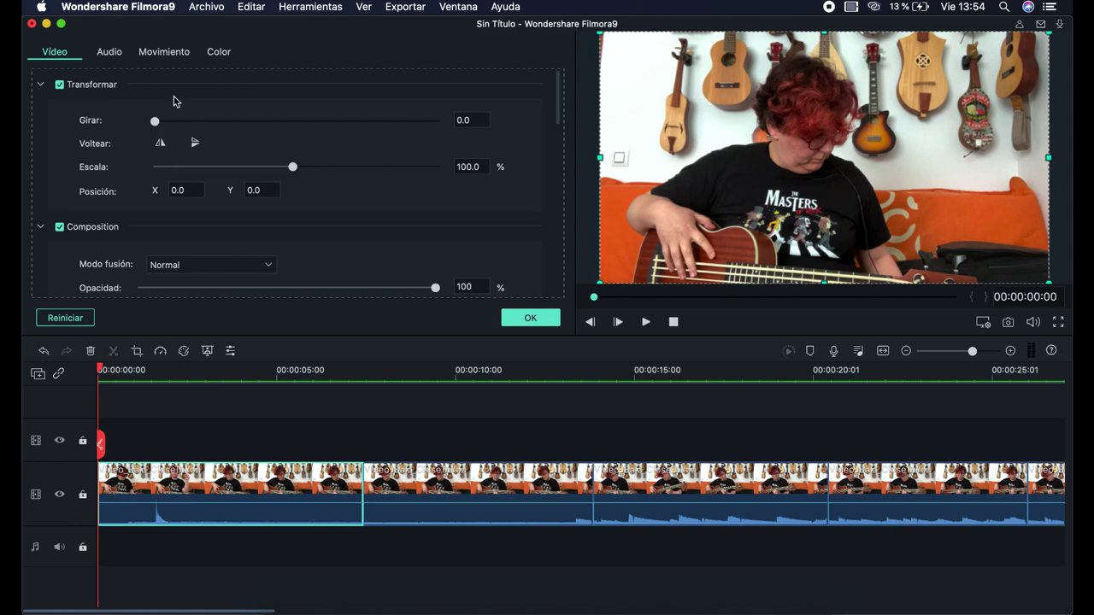
{"action": "scroll", "coordinate": [171, 164], "scroll_direction": "down", "scroll_amount": 1}
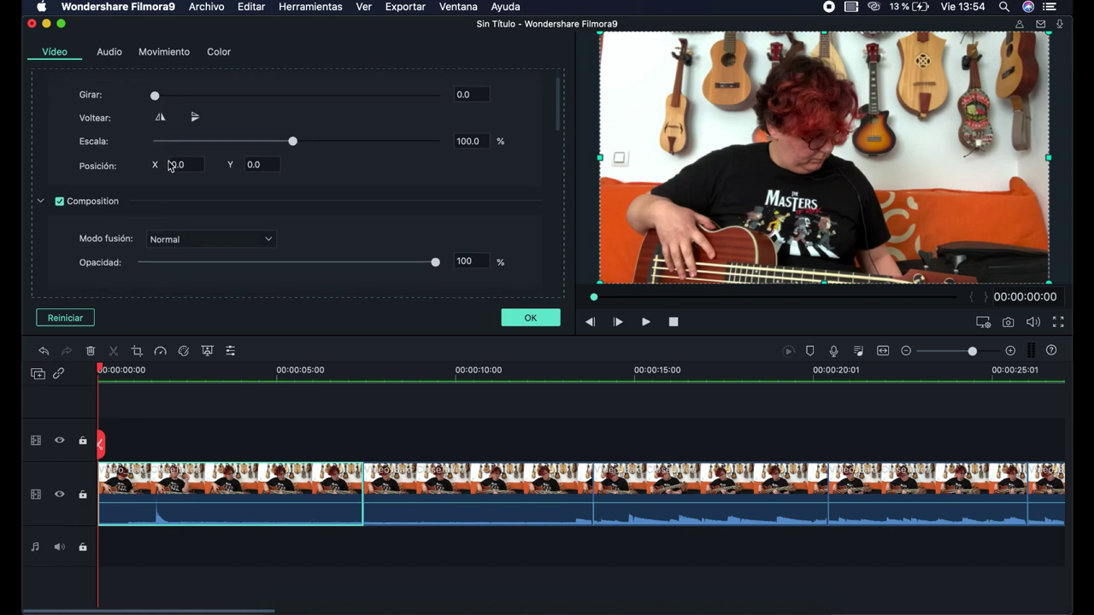
{"action": "scroll", "coordinate": [168, 153], "scroll_direction": "up", "scroll_amount": 1}
Try flipping the first clip horizontally and vertically, restore its orientation and keep its scale at 100%
{"action": "mouse_move", "coordinate": [155, 120]}
{"action": "left_mouse_down"}
{"action": "mouse_move", "coordinate": [261, 122]}
{"action": "mouse_move", "coordinate": [159, 142]}
{"action": "left_mouse_up"}
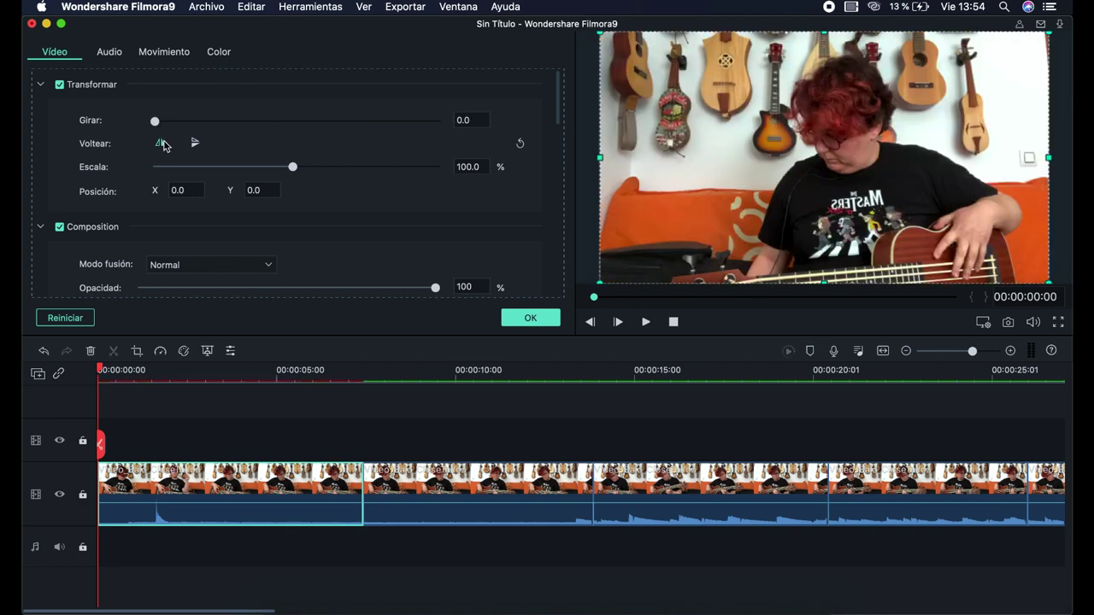
{"action": "left_click", "coordinate": [196, 144]}
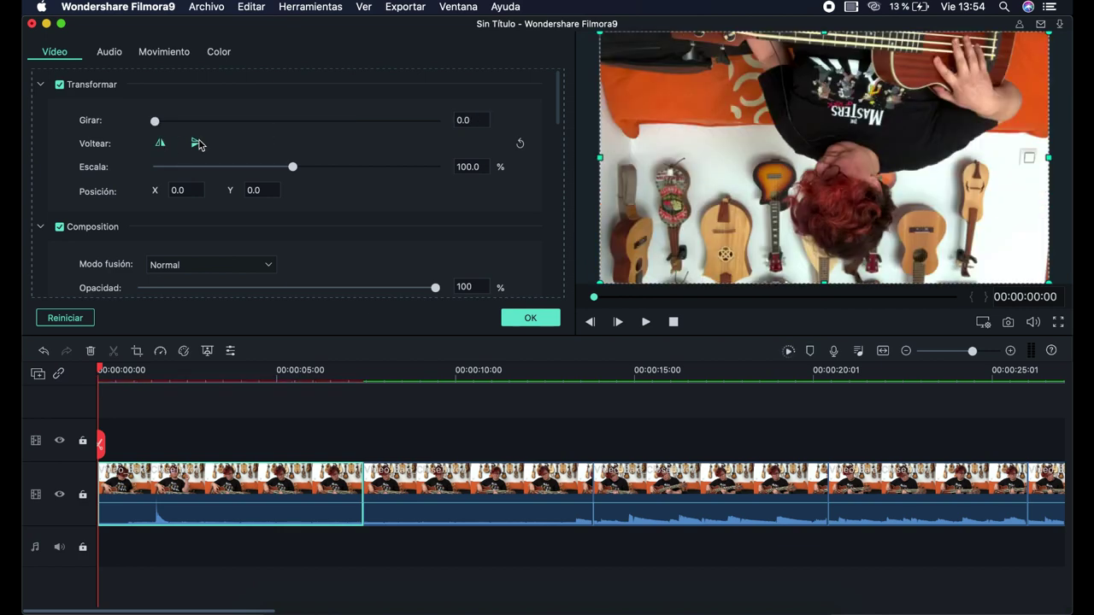
{"action": "left_click", "coordinate": [194, 143]}
{"action": "left_click", "coordinate": [160, 143]}
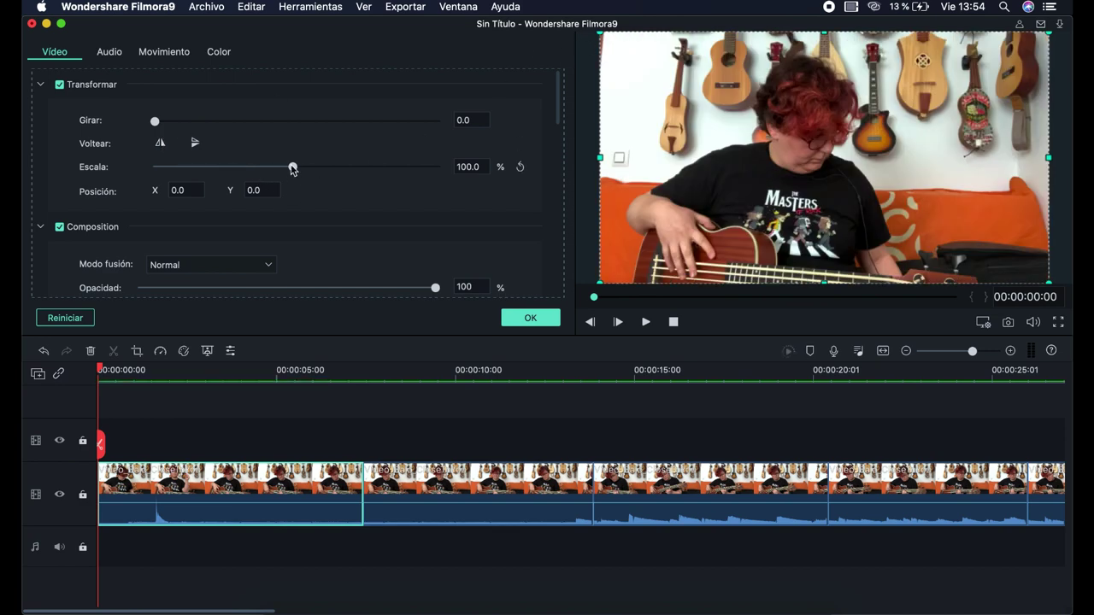
{"action": "mouse_move", "coordinate": [292, 168]}
{"action": "left_mouse_down"}
{"action": "mouse_move", "coordinate": [305, 168]}
{"action": "mouse_move", "coordinate": [255, 168]}
{"action": "mouse_move", "coordinate": [292, 168]}
{"action": "left_mouse_up"}
Look through the first clip's chroma key and lens correction options and its audio settings
{"action": "scroll", "coordinate": [312, 235], "scroll_direction": "down", "scroll_amount": 10}
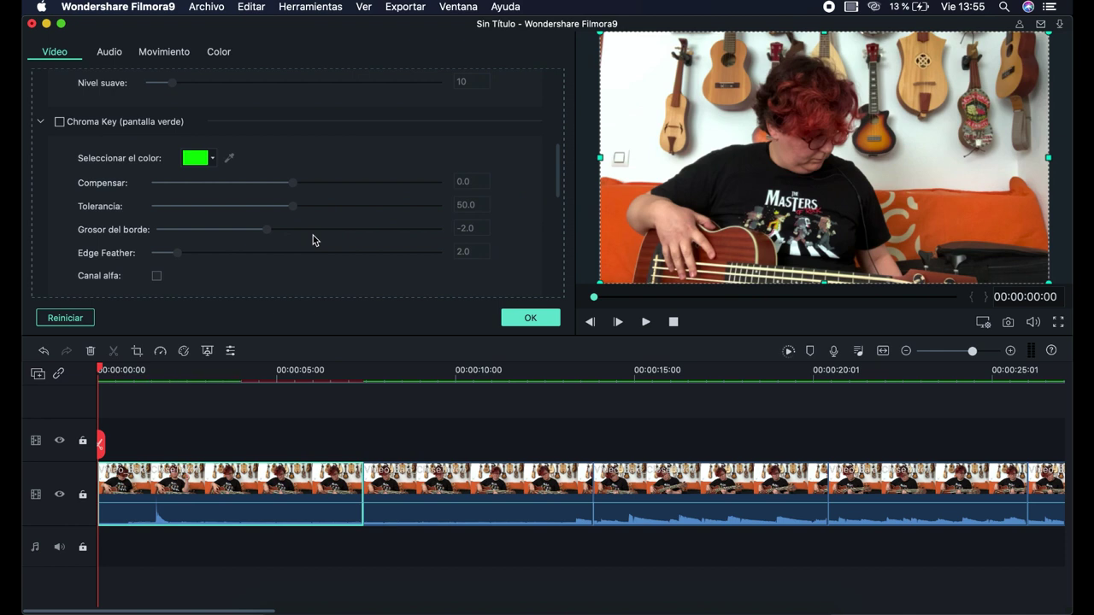
{"action": "scroll", "coordinate": [312, 240], "scroll_direction": "down", "scroll_amount": 2}
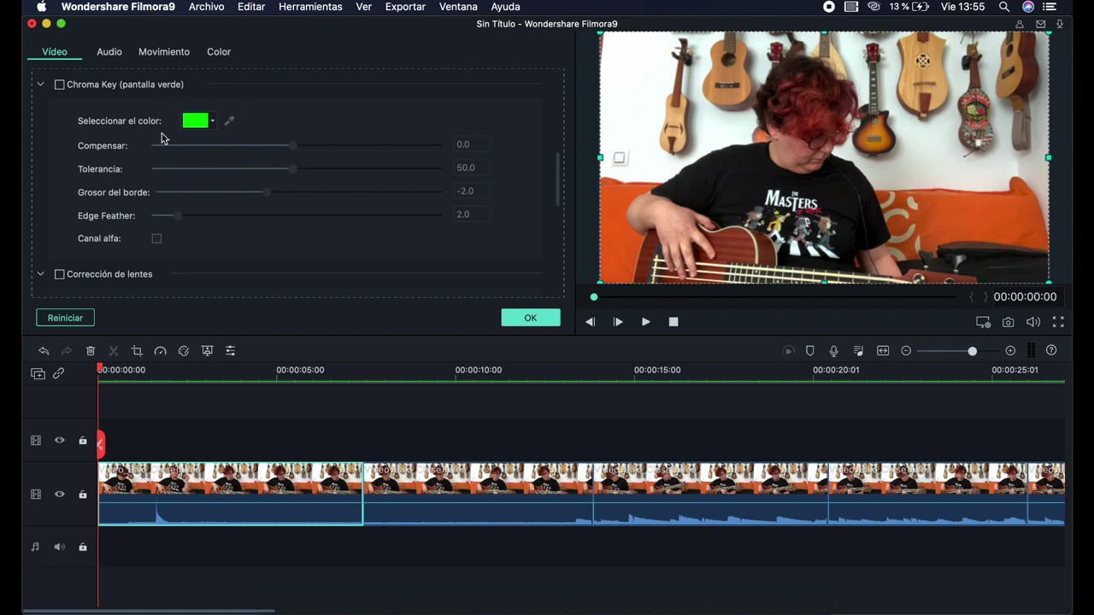
{"action": "scroll", "coordinate": [277, 187], "scroll_direction": "down", "scroll_amount": 1}
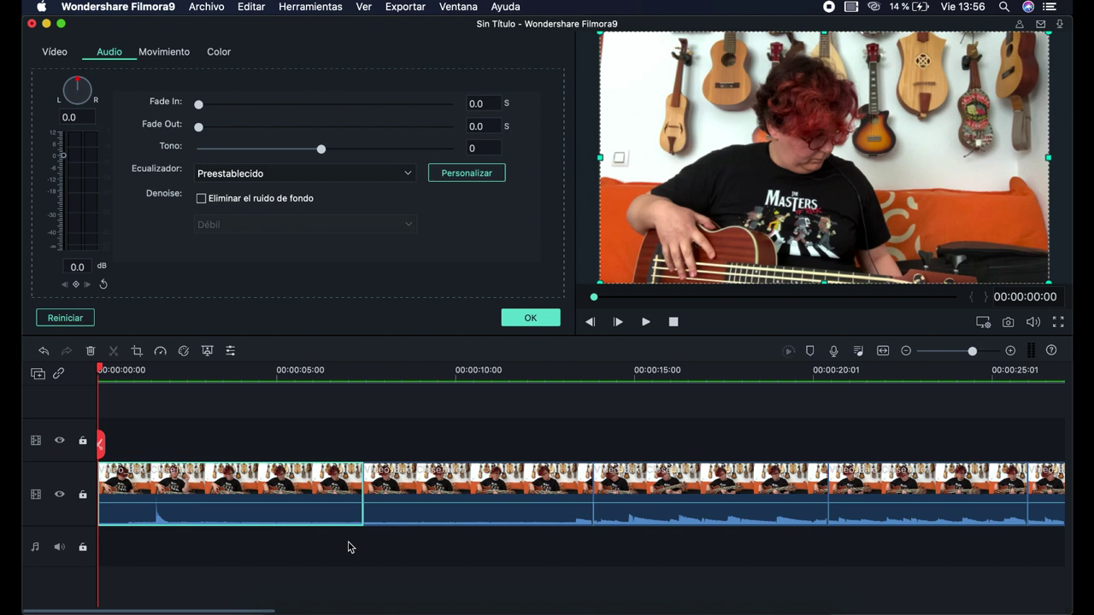
Separate the audio from the first bass clip and open the detached audio's settings
{"action": "right_click", "coordinate": [297, 508]}
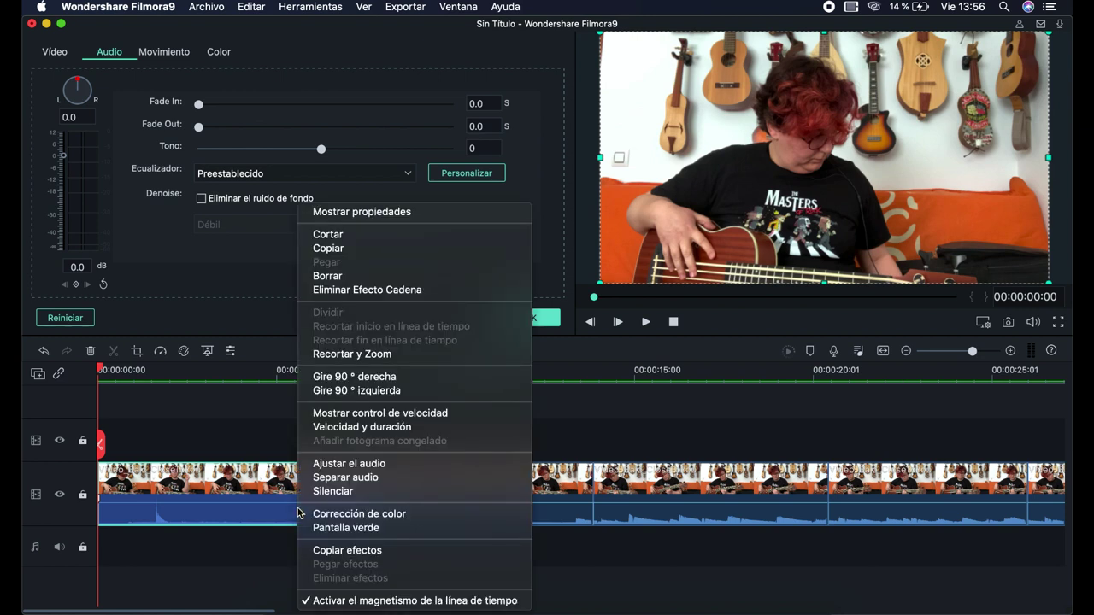
{"action": "left_click", "coordinate": [346, 477]}
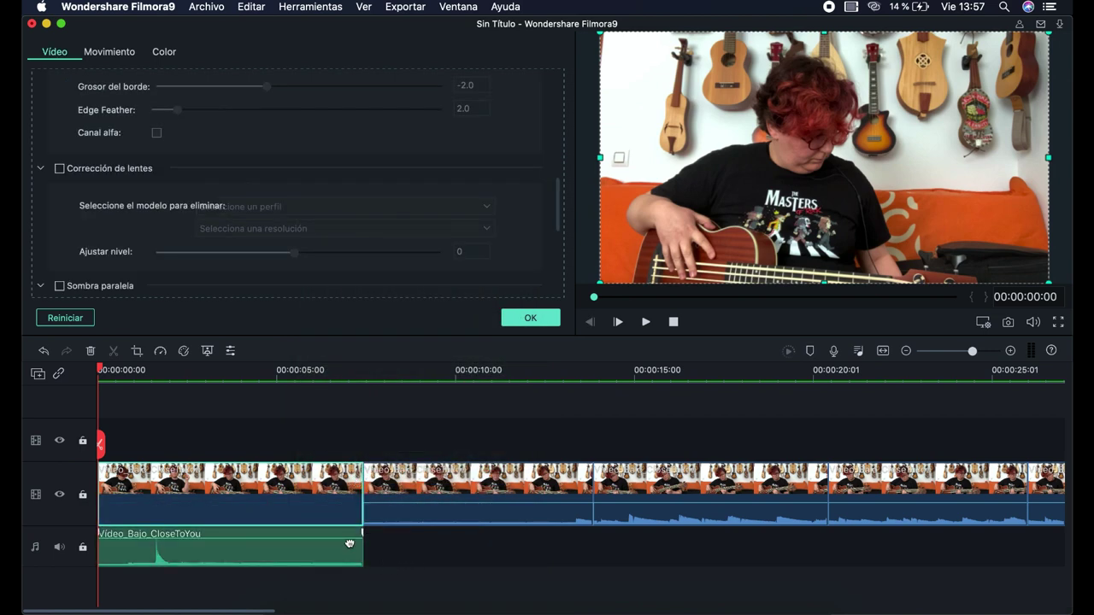
{"action": "double_click", "coordinate": [293, 547]}
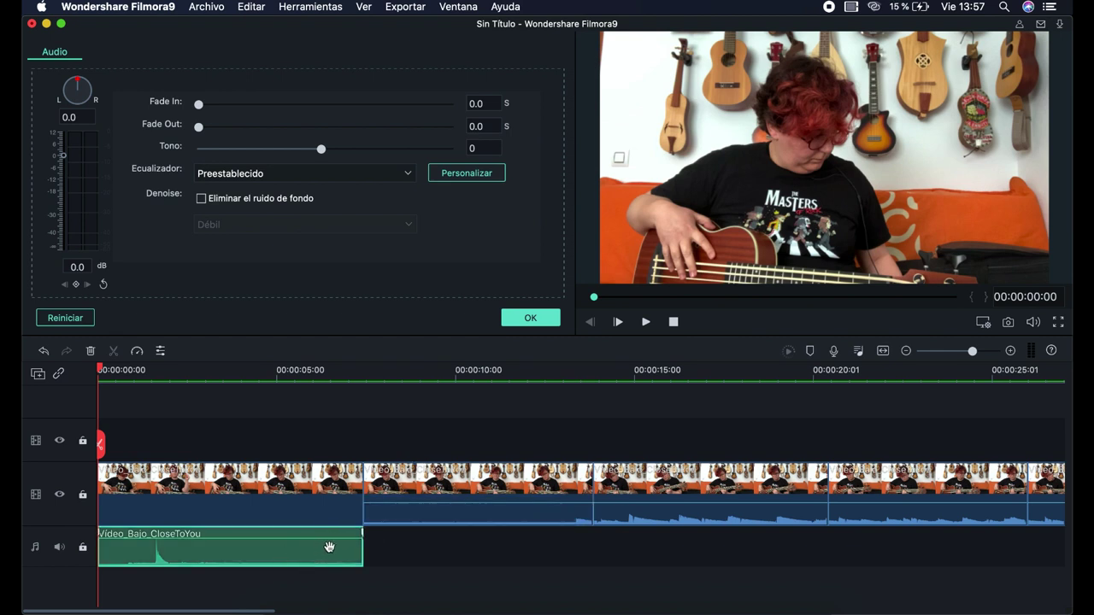
Try shifting the detached audio clip later on its track and move it back to the timeline start
{"action": "right_click", "coordinate": [452, 506]}
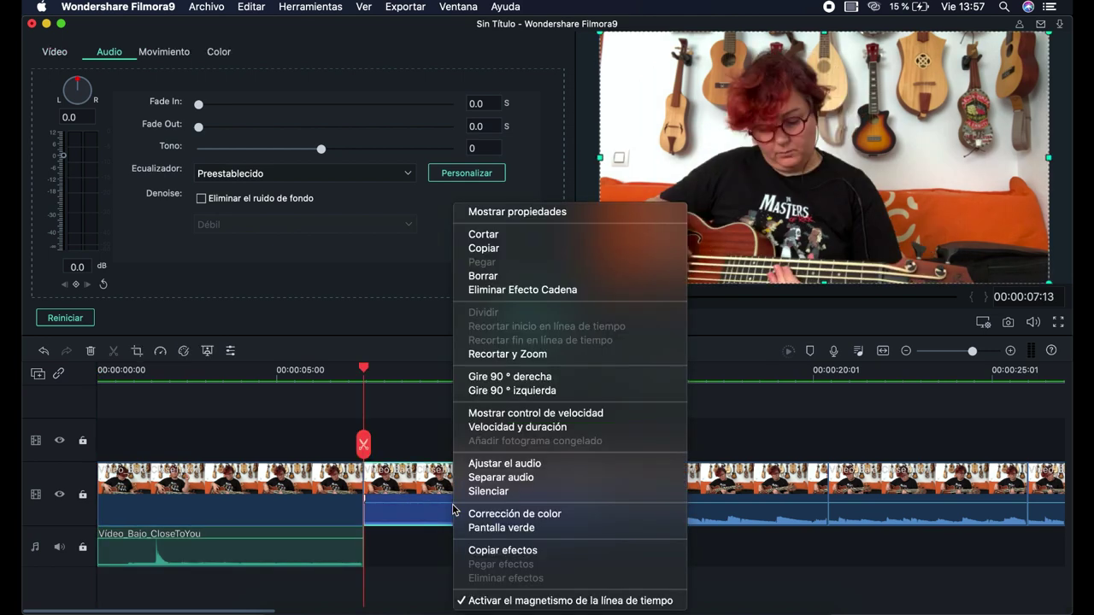
{"action": "left_click", "coordinate": [315, 540]}
{"action": "left_click_drag", "start_coordinate": [262, 549], "coordinate": [325, 556]}
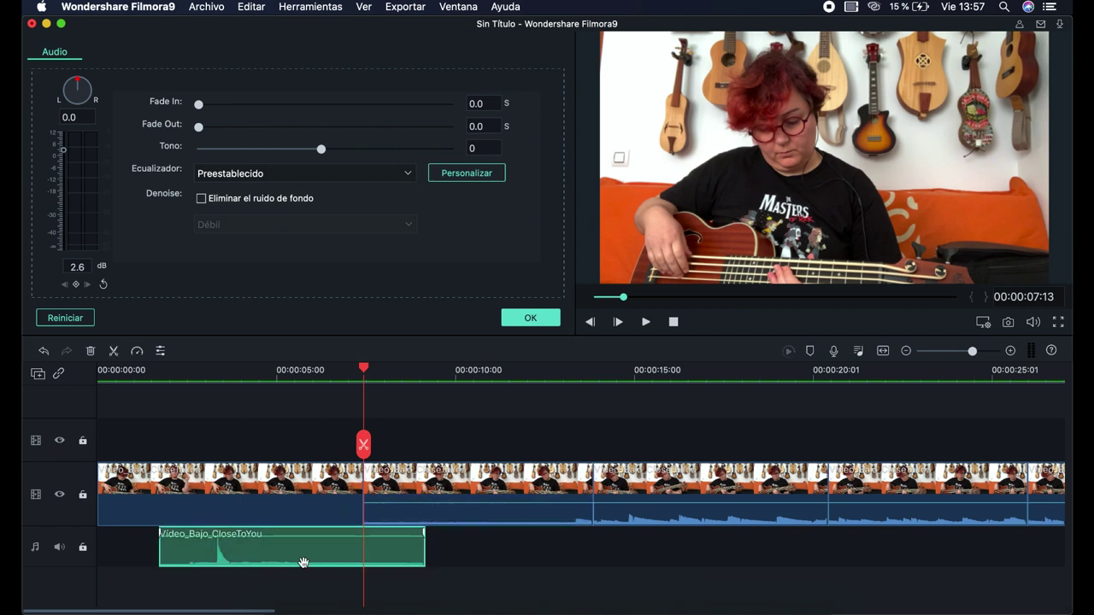
{"action": "left_click_drag", "start_coordinate": [302, 567], "coordinate": [245, 566]}
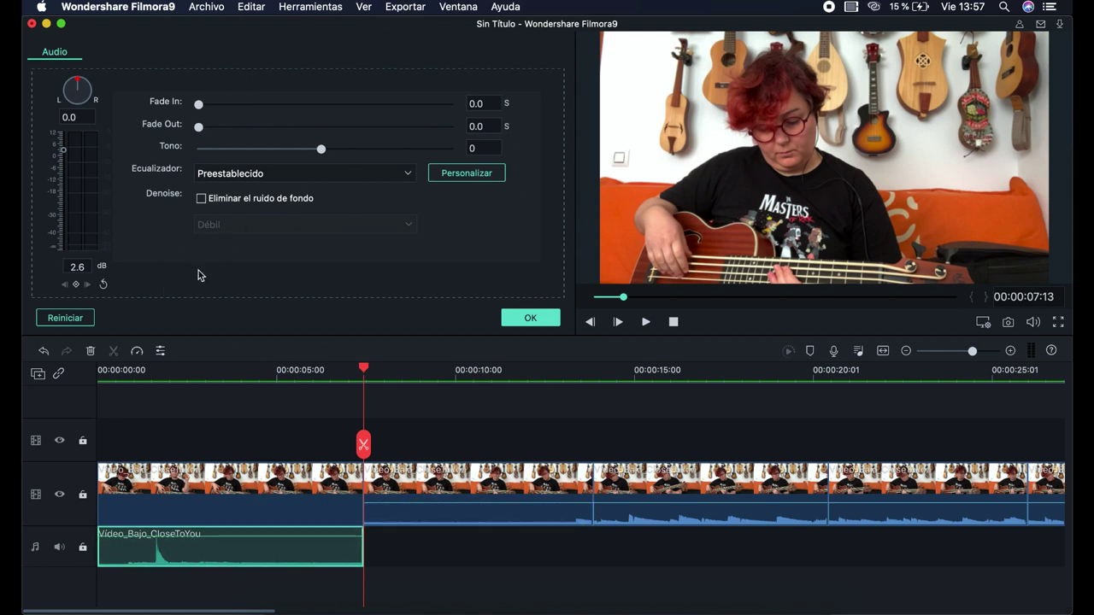
Give the detached audio a 0.9 s fade in and a 1.3 s fade out, and raise its volume to 3.2 dB
{"action": "left_click_drag", "start_coordinate": [198, 104], "coordinate": [260, 130]}
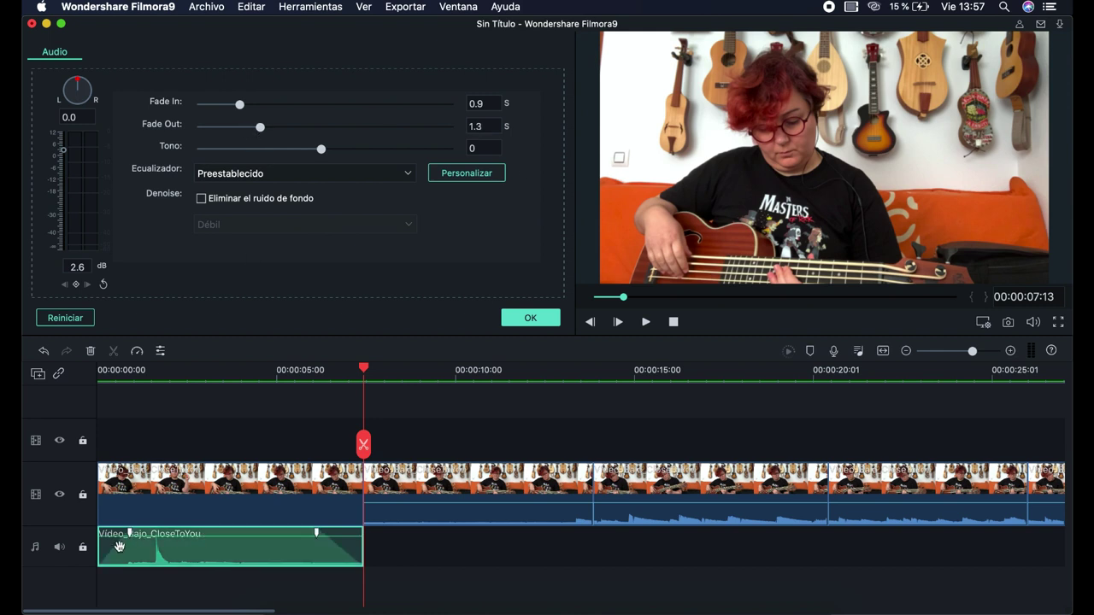
{"action": "mouse_move", "coordinate": [107, 557]}
{"action": "left_click_drag", "start_coordinate": [323, 538], "coordinate": [297, 536]}
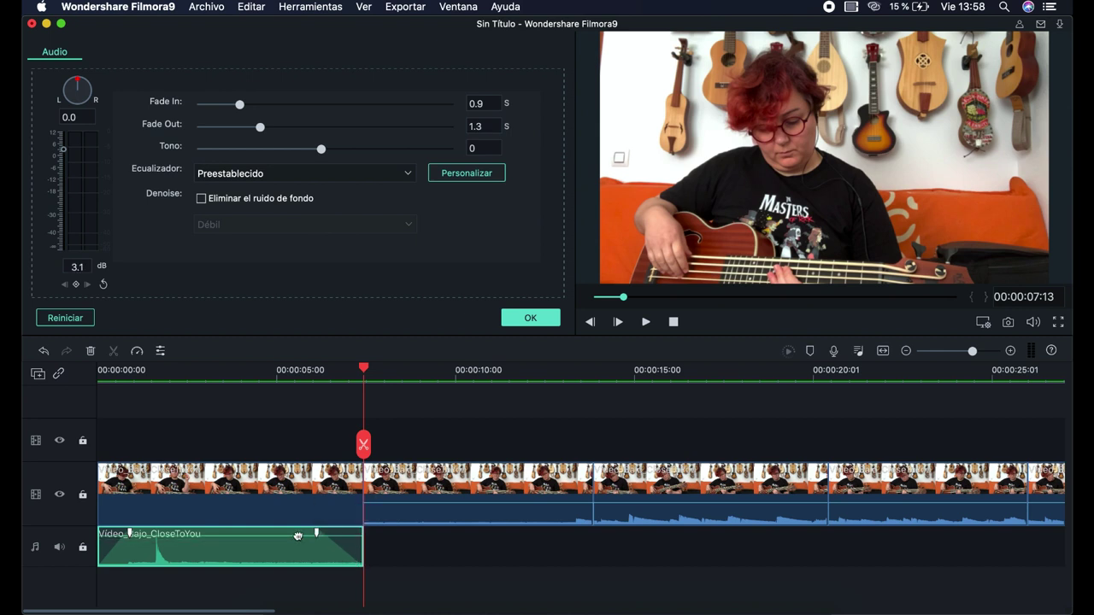
{"action": "mouse_move", "coordinate": [298, 536]}
{"action": "left_mouse_down"}
{"action": "mouse_move", "coordinate": [296, 556]}
{"action": "mouse_move", "coordinate": [297, 532]}
{"action": "left_mouse_up"}
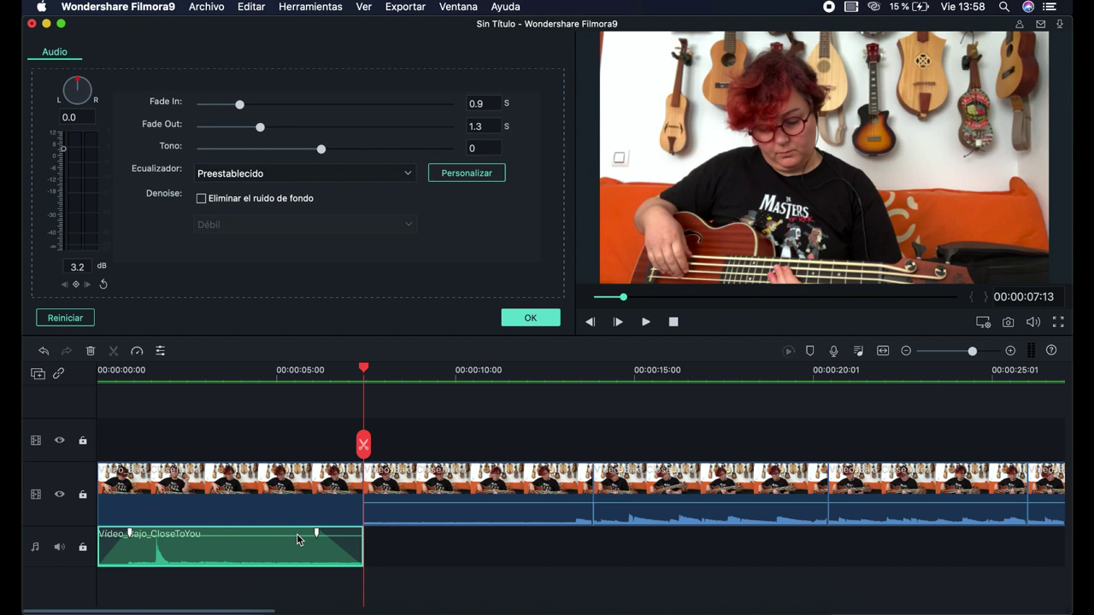
{"action": "left_click", "coordinate": [319, 173]}
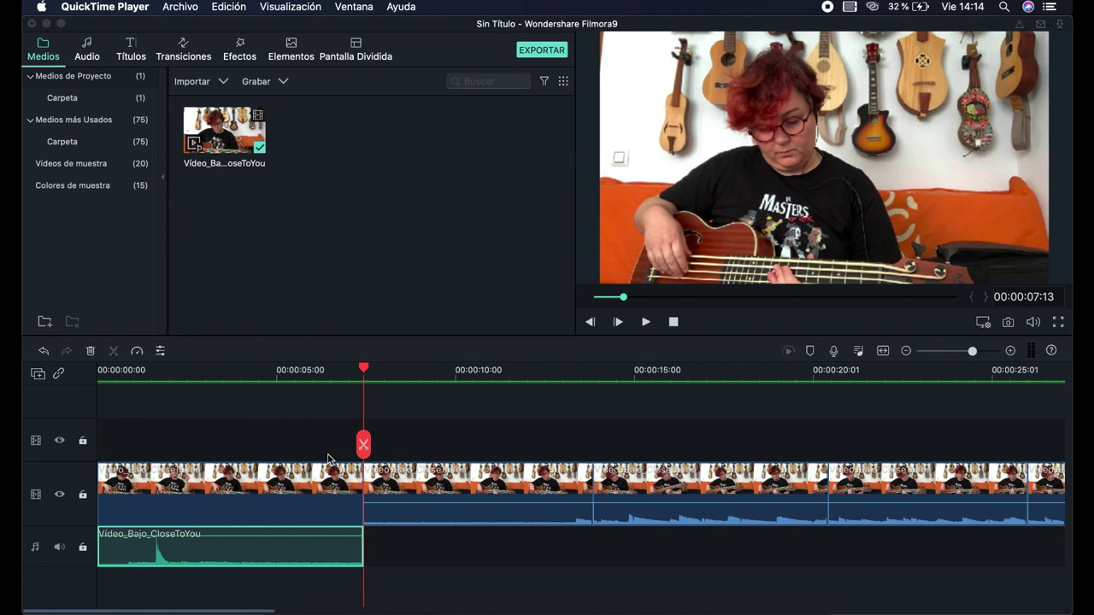
Browse the included transitions library, from the geometric reels to the Linear and Globo transitions
{"action": "left_click", "coordinate": [188, 46]}
{"action": "left_click", "coordinate": [184, 46]}
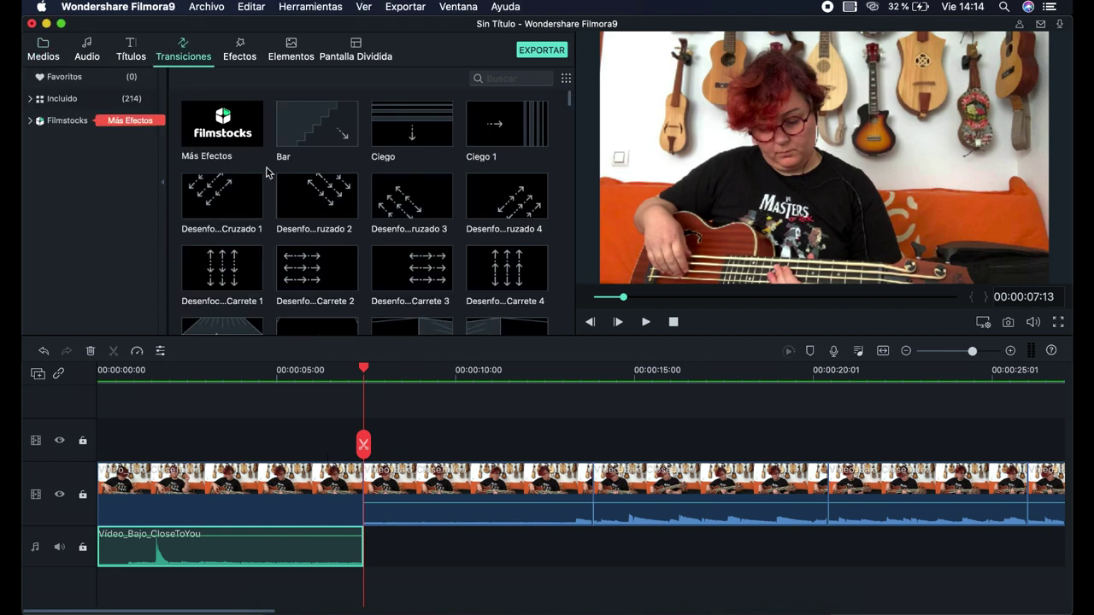
{"action": "scroll", "coordinate": [398, 250], "scroll_direction": "down", "scroll_amount": 5}
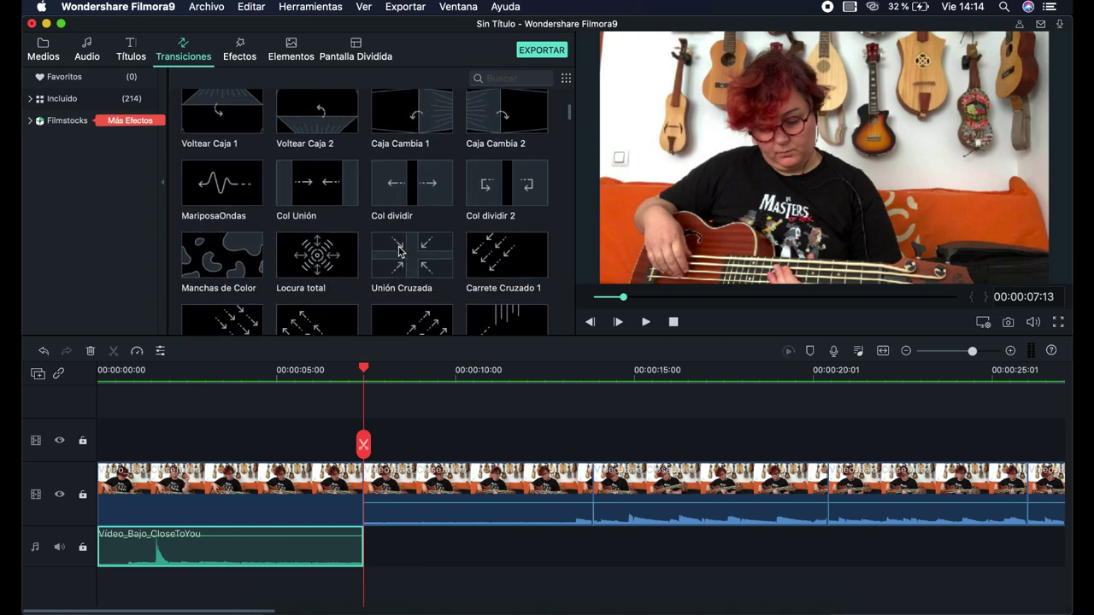
{"action": "scroll", "coordinate": [398, 250], "scroll_direction": "down", "scroll_amount": 20}
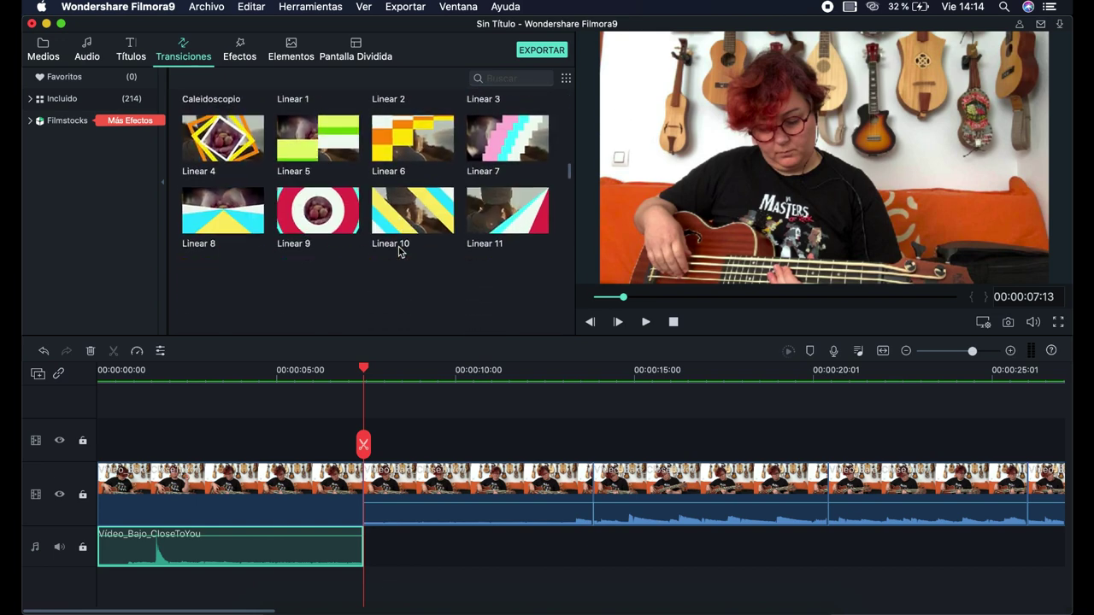
{"action": "scroll", "coordinate": [398, 250], "scroll_direction": "down", "scroll_amount": 8}
{"action": "scroll", "coordinate": [398, 251], "scroll_direction": "up", "scroll_amount": 5}
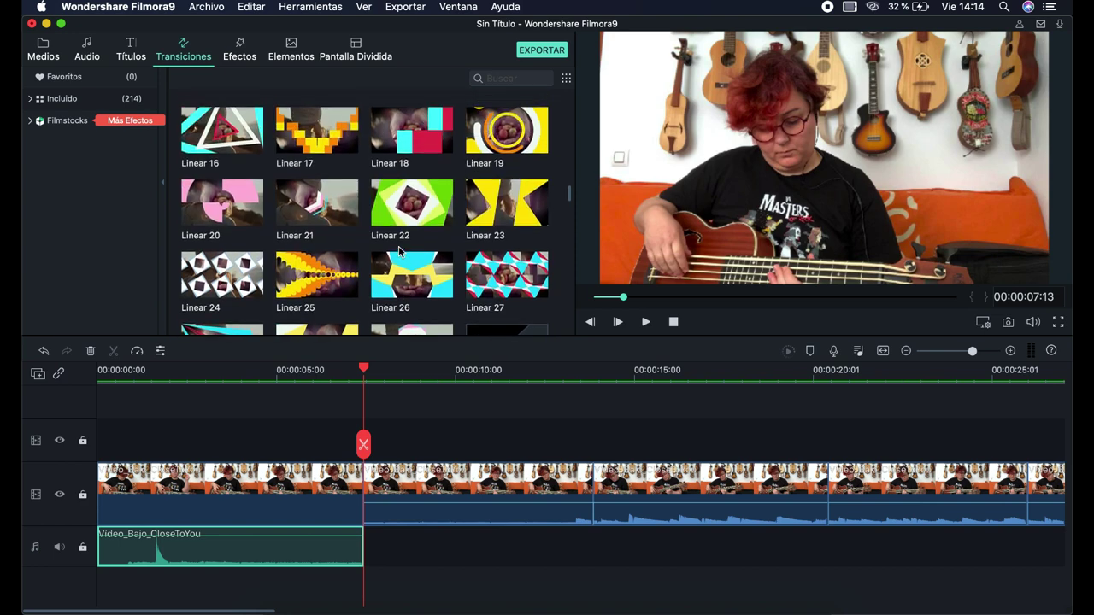
{"action": "scroll", "coordinate": [399, 250], "scroll_direction": "up", "scroll_amount": 10}
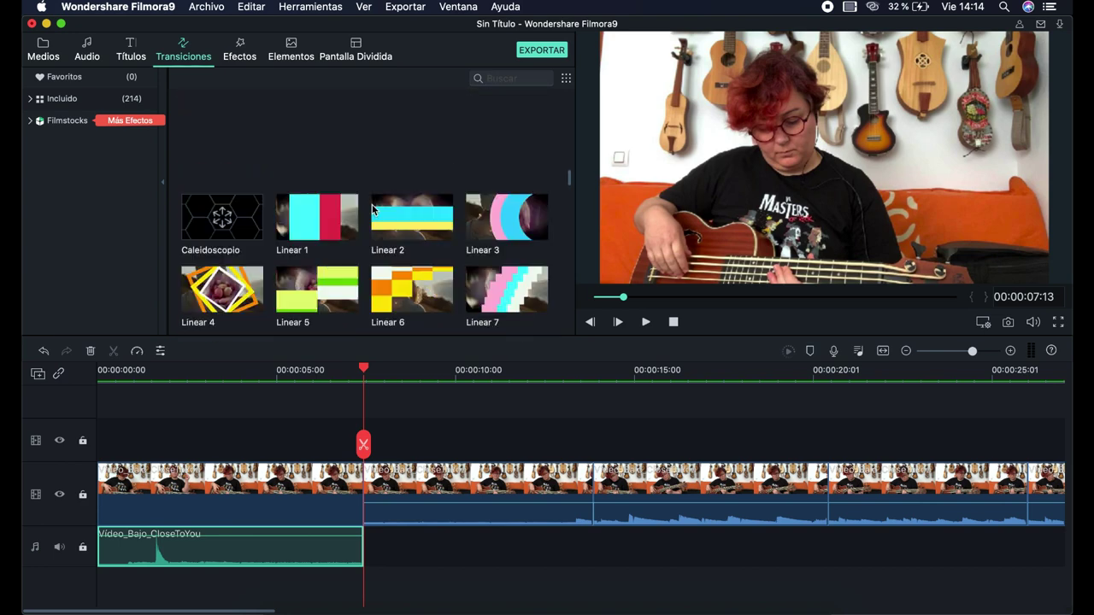
{"action": "scroll", "coordinate": [373, 210], "scroll_direction": "up", "scroll_amount": 5}
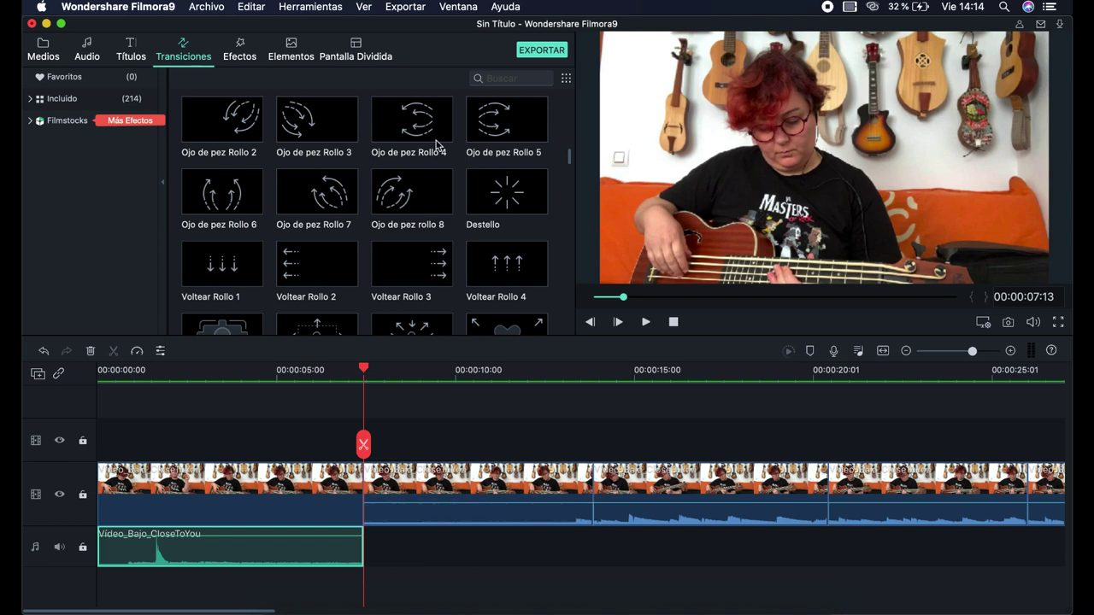
{"action": "scroll", "coordinate": [380, 250], "scroll_direction": "down", "scroll_amount": 7}
{"action": "scroll", "coordinate": [377, 254], "scroll_direction": "down", "scroll_amount": 6}
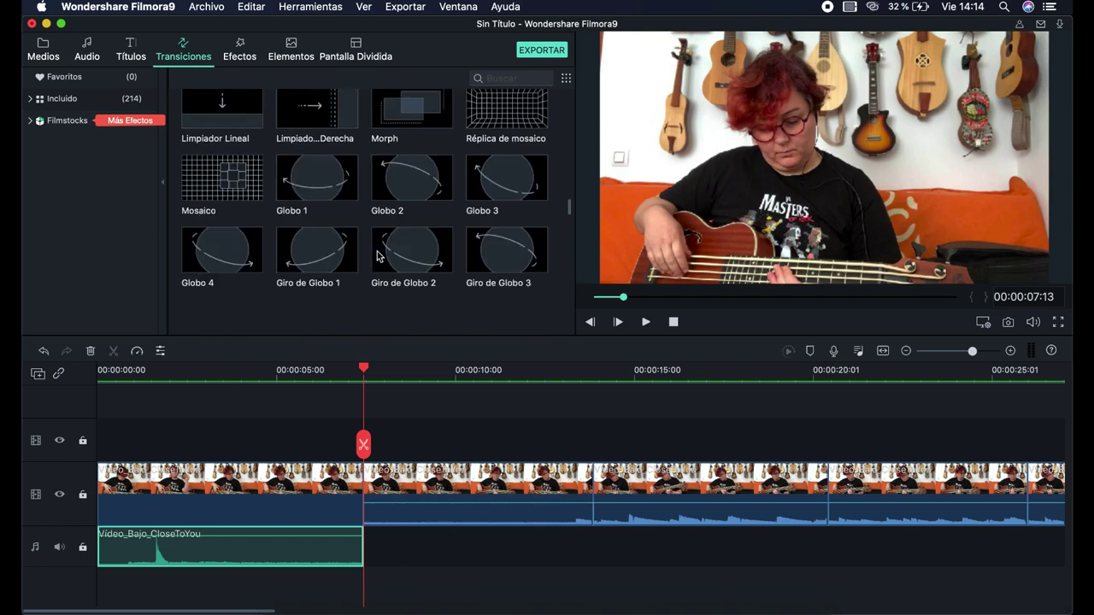
Add transition 02 from the Filmstocks Ancient Civilization pack to the cut between the first two clips and play it back
{"action": "left_click", "coordinate": [51, 122]}
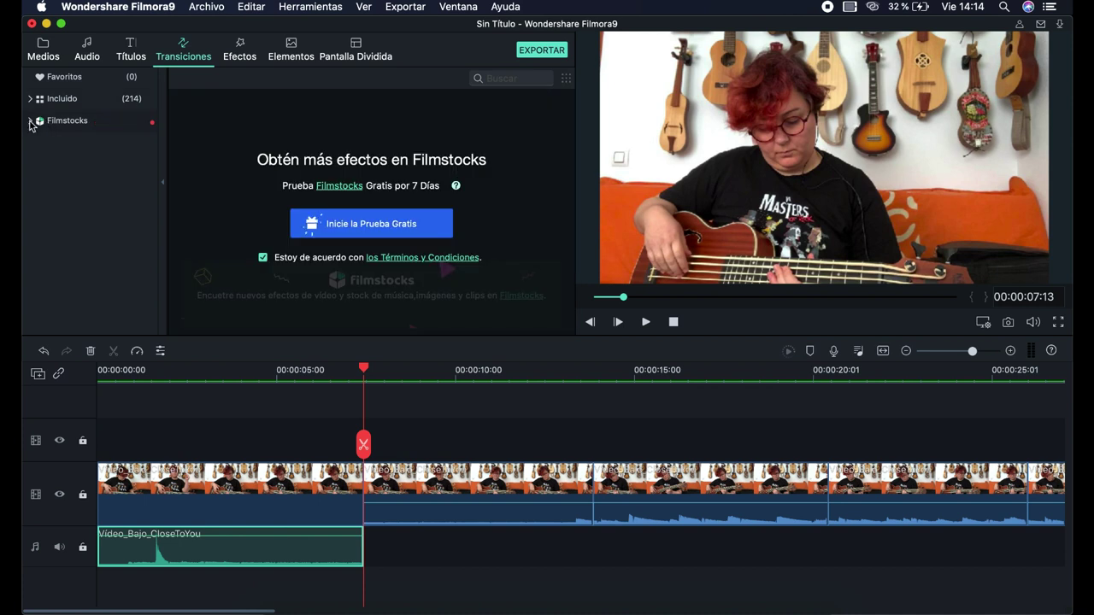
{"action": "left_click", "coordinate": [29, 121]}
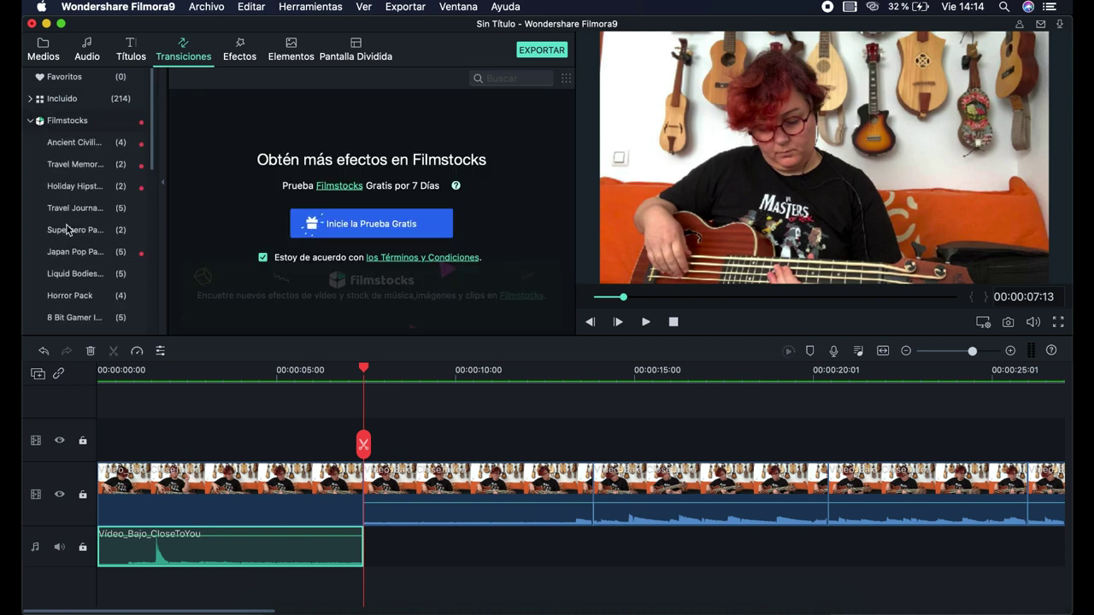
{"action": "left_click", "coordinate": [77, 142]}
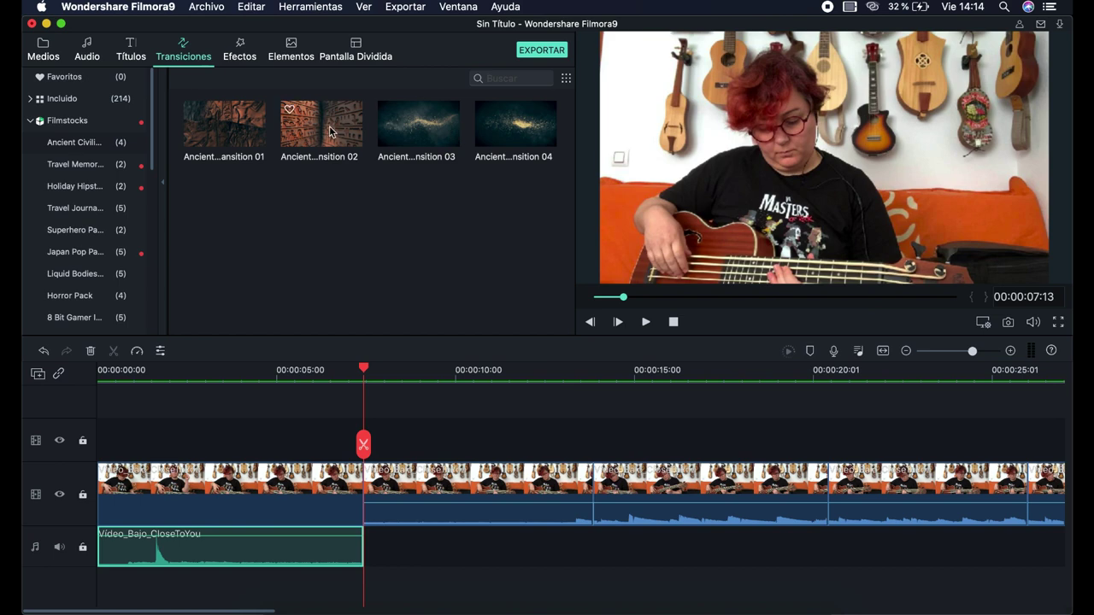
{"action": "left_click_drag", "start_coordinate": [333, 131], "coordinate": [362, 499]}
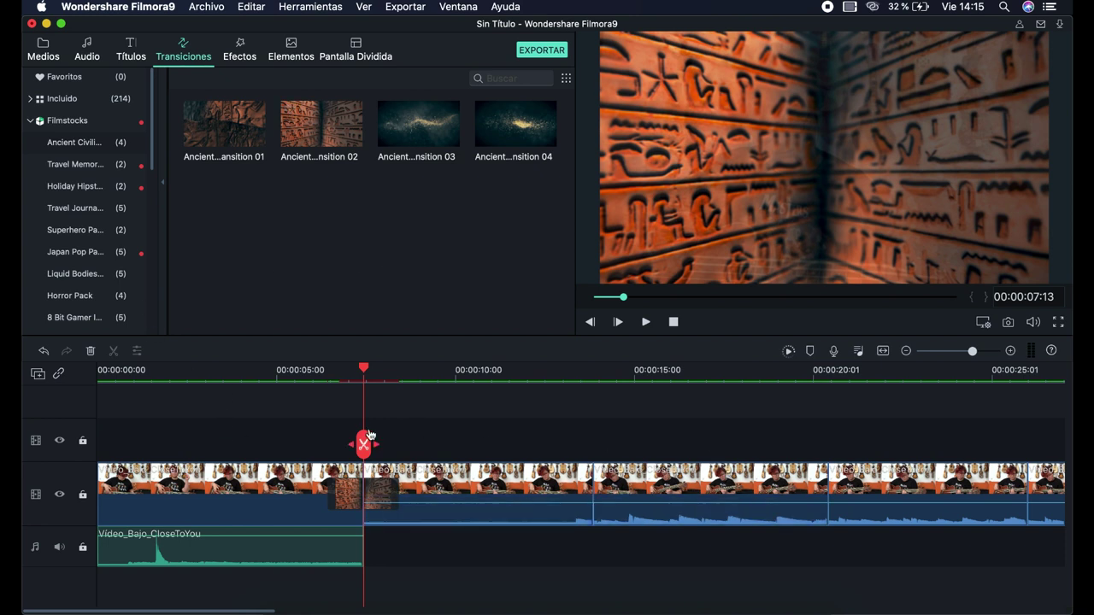
{"action": "left_click", "coordinate": [314, 372]}
{"action": "key", "text": "space"}
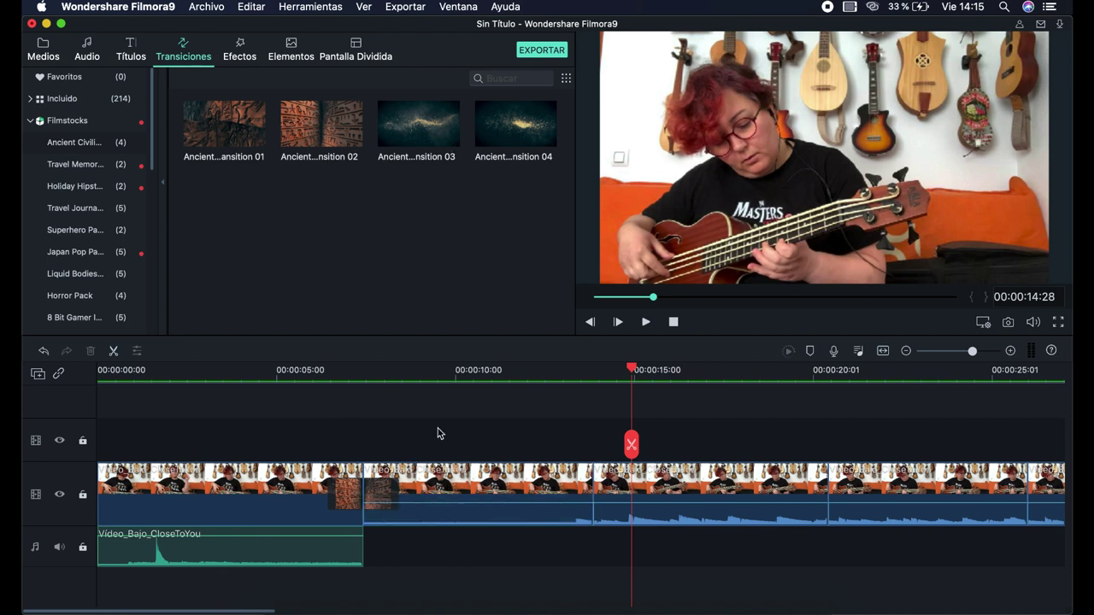
Add Ancient transition 03 to the cut between the second and third clips and play it from 00:00:13:00
{"action": "left_click_drag", "start_coordinate": [427, 124], "coordinate": [577, 515]}
{"action": "left_click", "coordinate": [563, 378]}
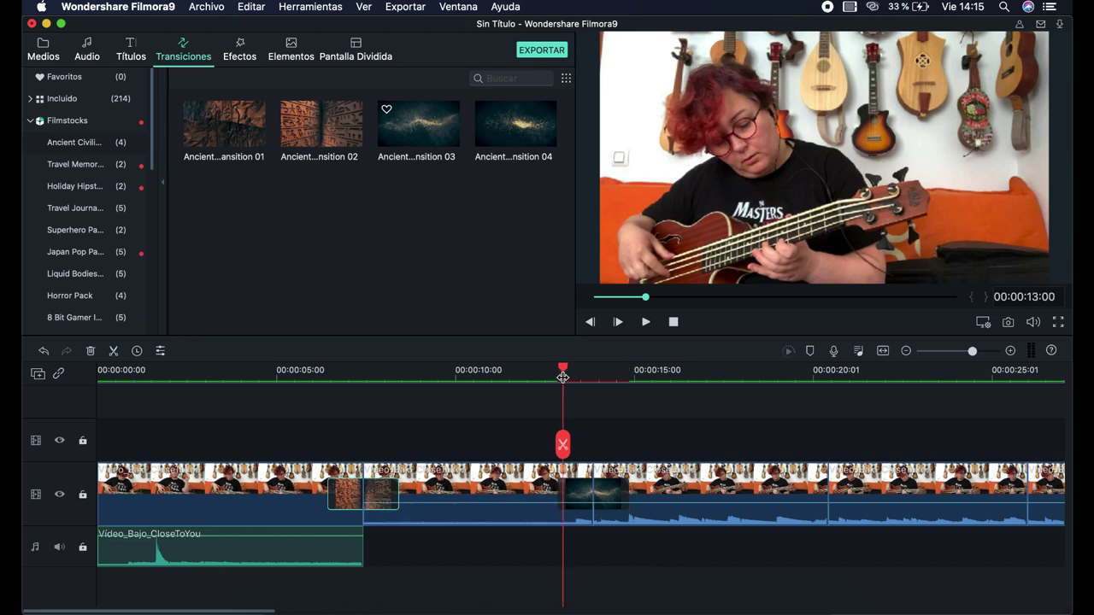
{"action": "key", "text": "space"}
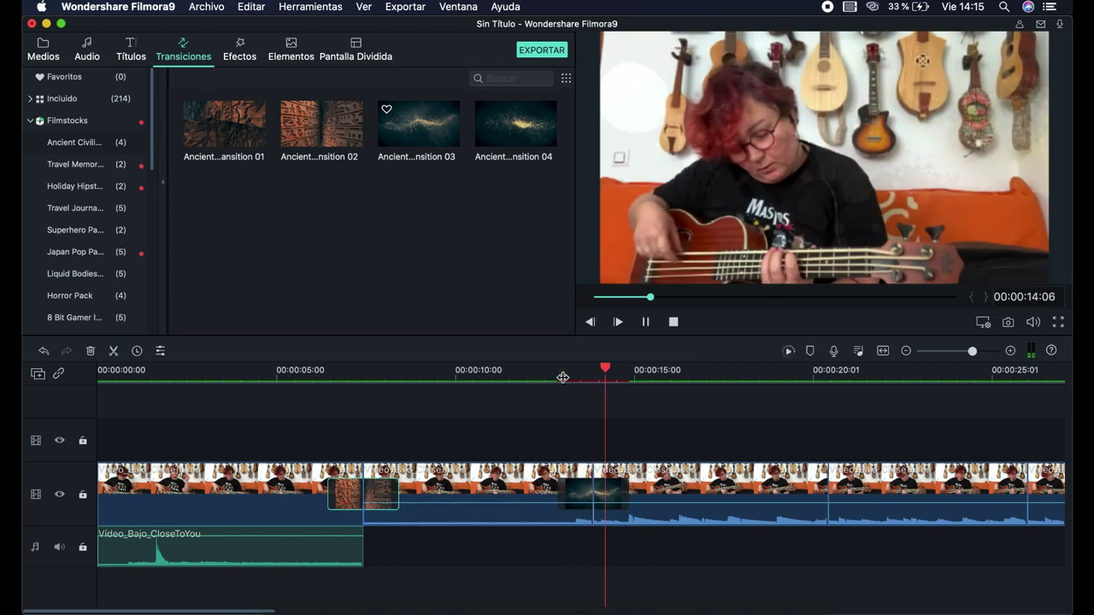
{"action": "key", "text": "space"}
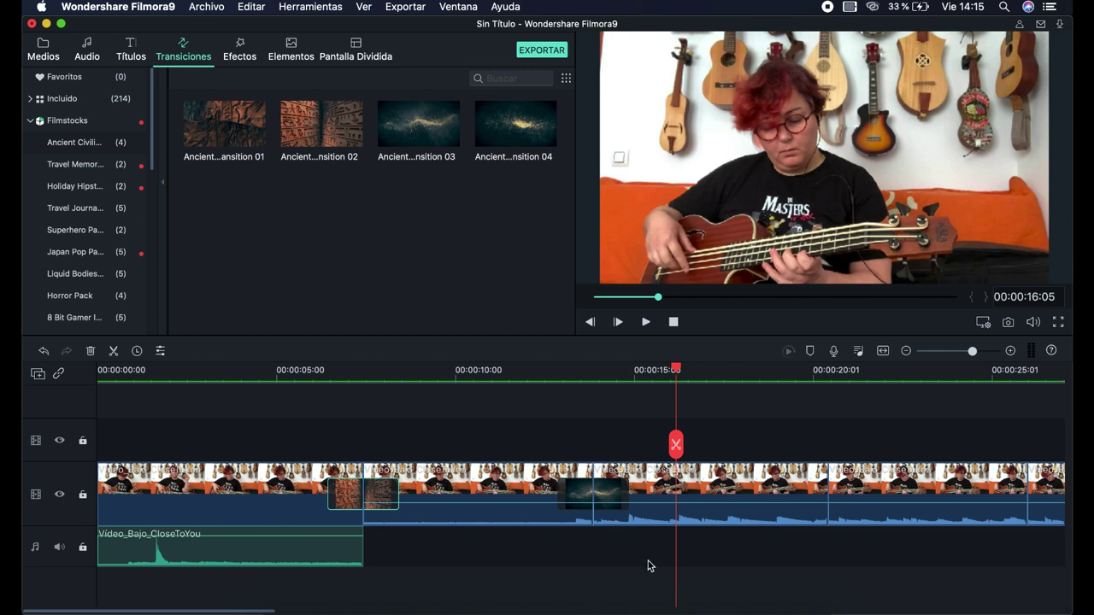
Add Ancient transition 04 to the cut between the third and fourth clips
{"action": "scroll", "coordinate": [647, 564], "scroll_direction": "right", "scroll_amount": 5}
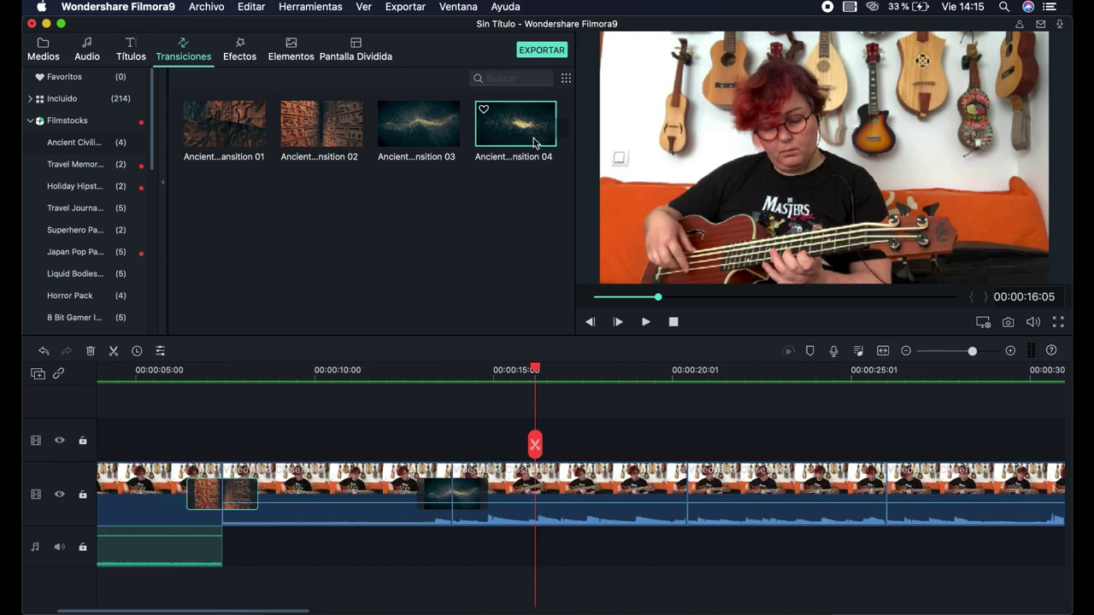
{"action": "left_click_drag", "start_coordinate": [534, 141], "coordinate": [672, 487]}
{"action": "left_click", "coordinate": [418, 473]}
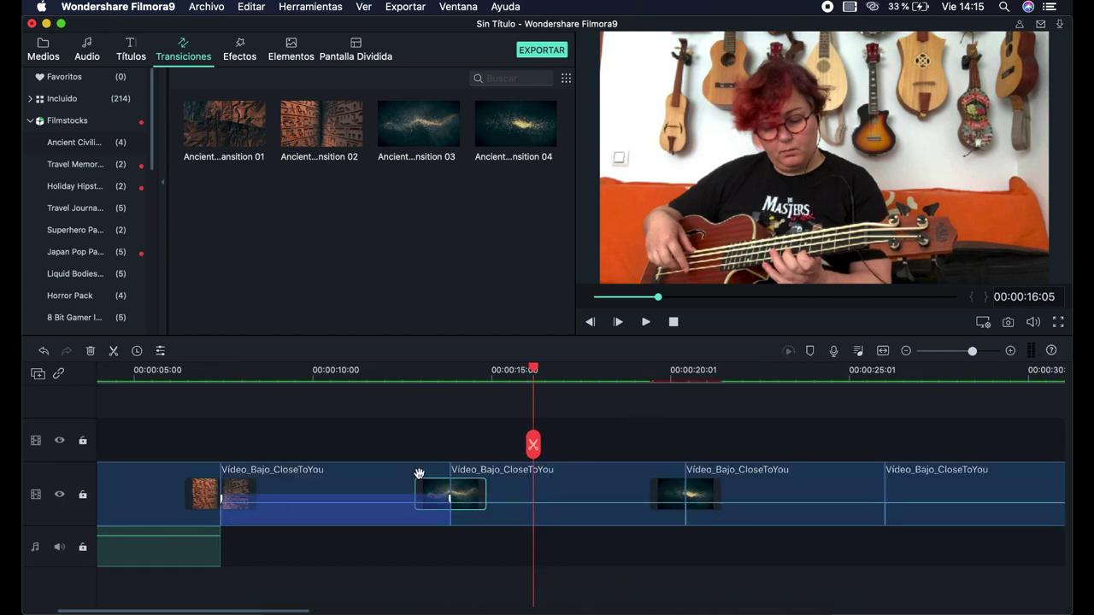
Add Ancient transition 01 to the cut between the fourth and fifth clips and play back the last transitions
{"action": "scroll", "coordinate": [419, 473], "scroll_direction": "right", "scroll_amount": 10}
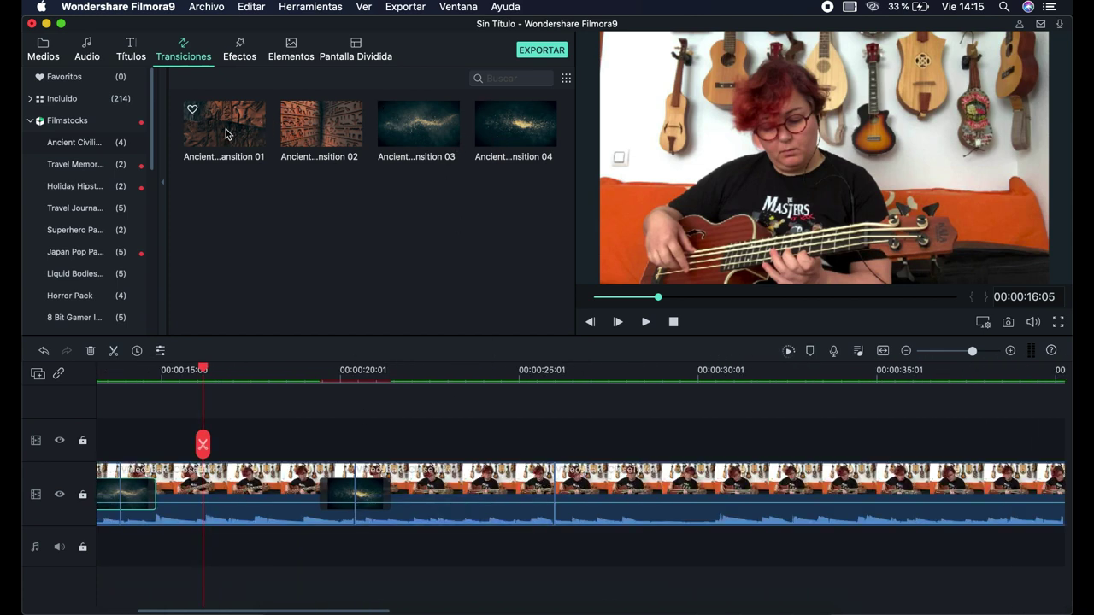
{"action": "left_click_drag", "start_coordinate": [227, 133], "coordinate": [554, 496]}
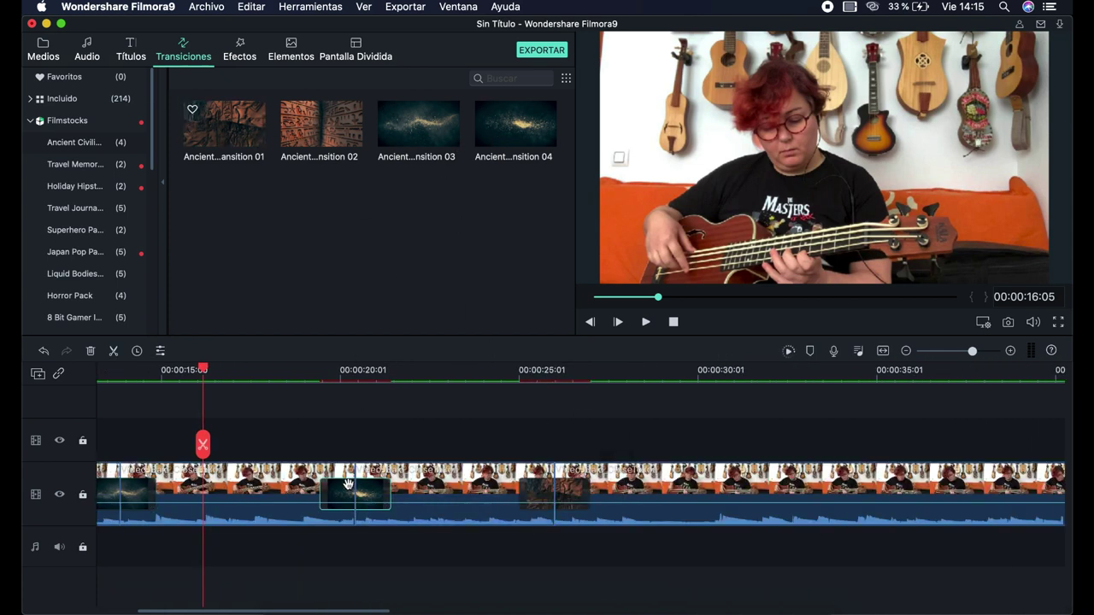
{"action": "key", "text": "space"}
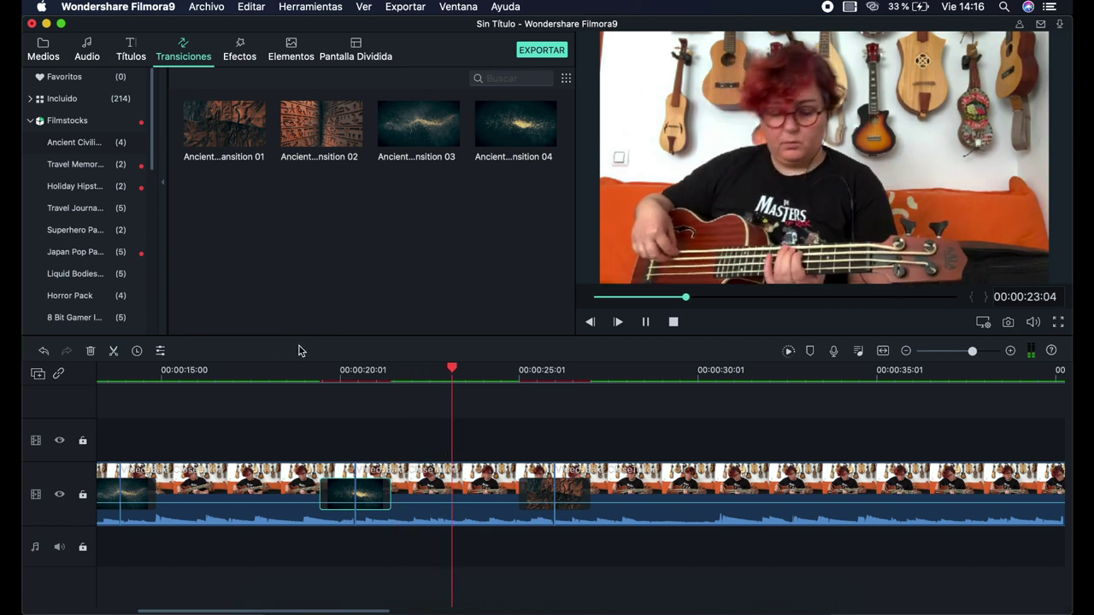
{"action": "key", "text": "space"}
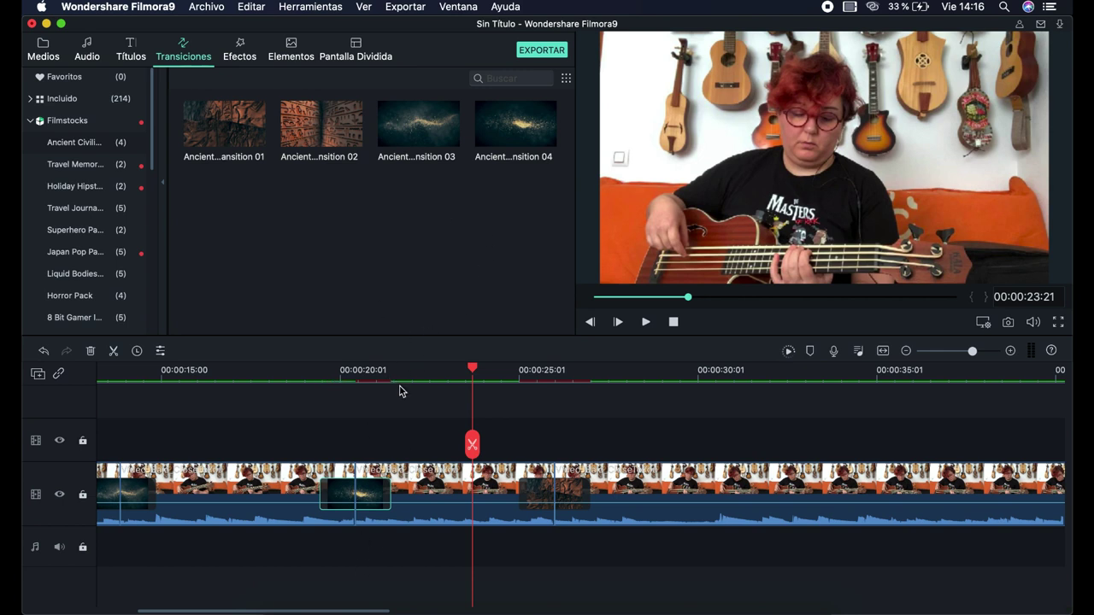
{"action": "left_click", "coordinate": [306, 374]}
{"action": "key", "text": "space"}
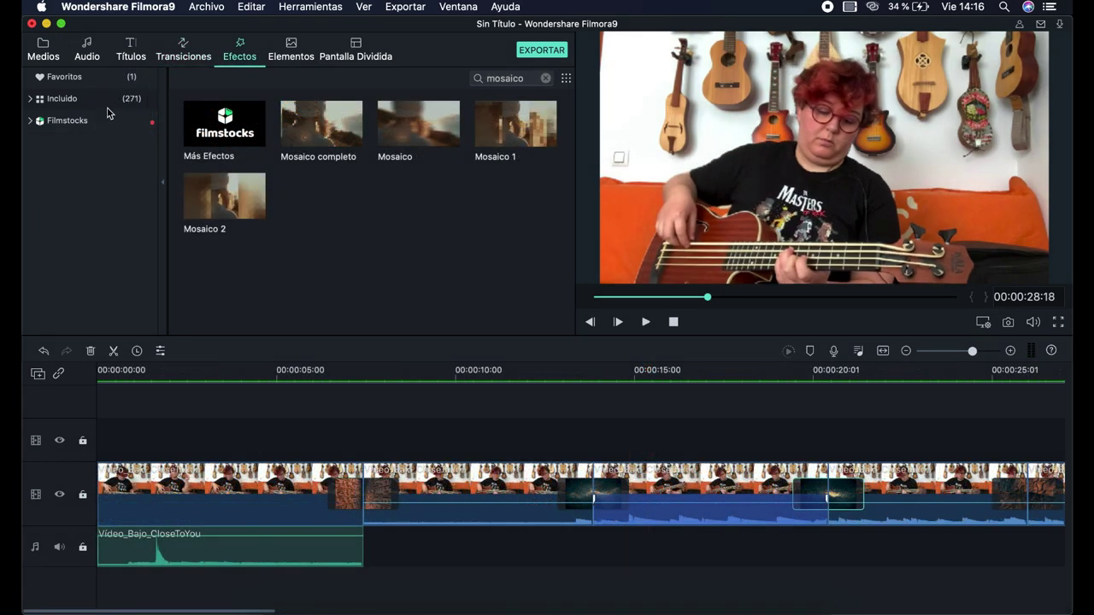
Browse the favourite and included effects, preview the TV de pared filter, and look at the split-screen layouts
{"action": "left_click", "coordinate": [89, 75]}
{"action": "left_click", "coordinate": [66, 105]}
{"action": "left_click", "coordinate": [111, 88]}
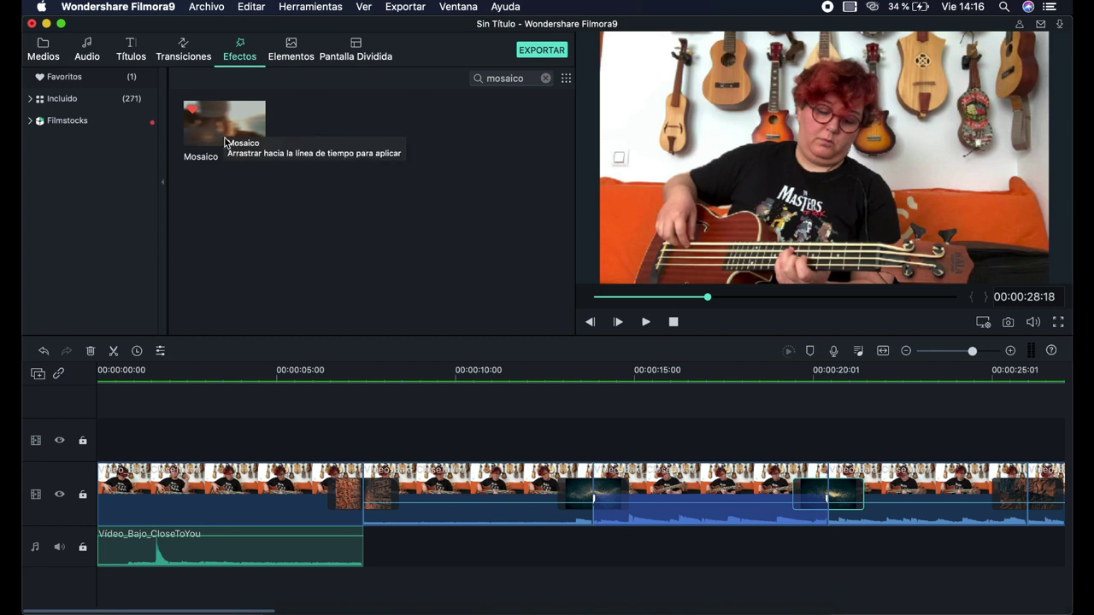
{"action": "left_click", "coordinate": [60, 100]}
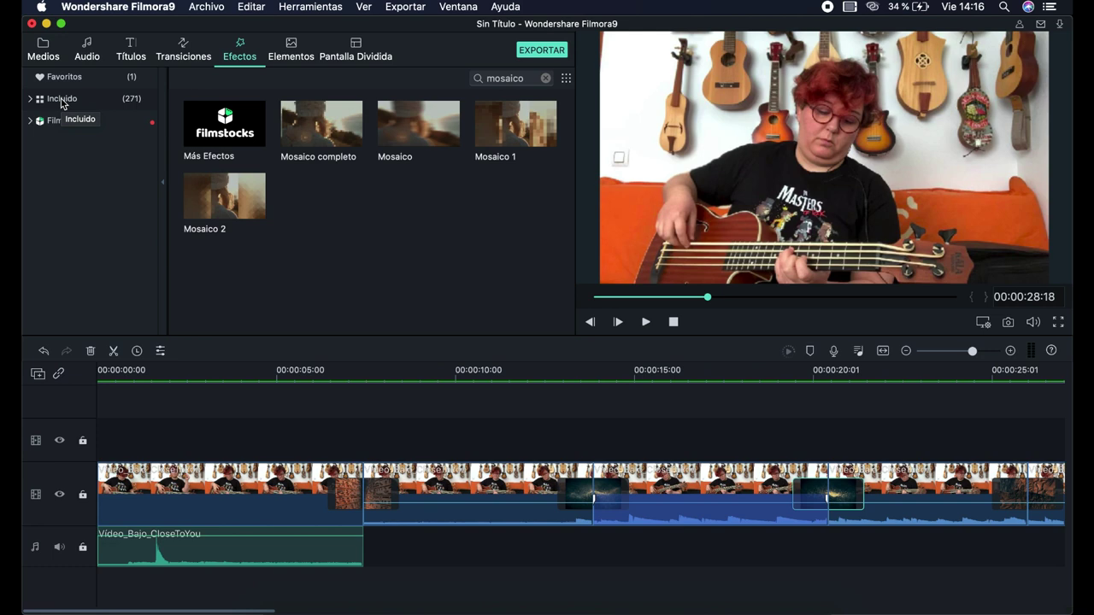
{"action": "left_click", "coordinate": [61, 101]}
{"action": "scroll", "coordinate": [357, 150], "scroll_direction": "up", "scroll_amount": 5}
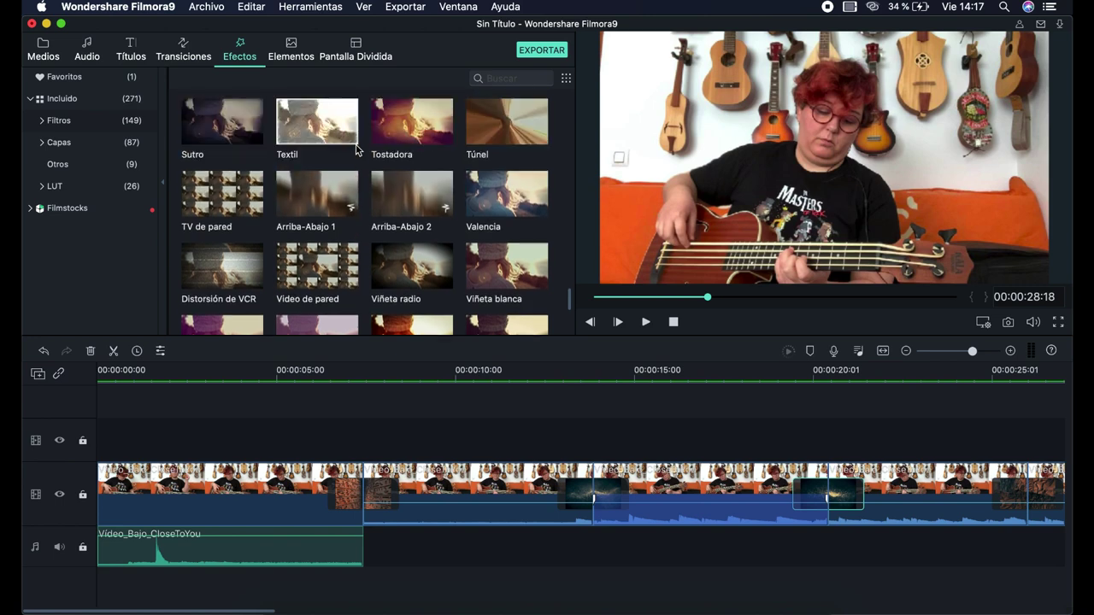
{"action": "left_click", "coordinate": [225, 193]}
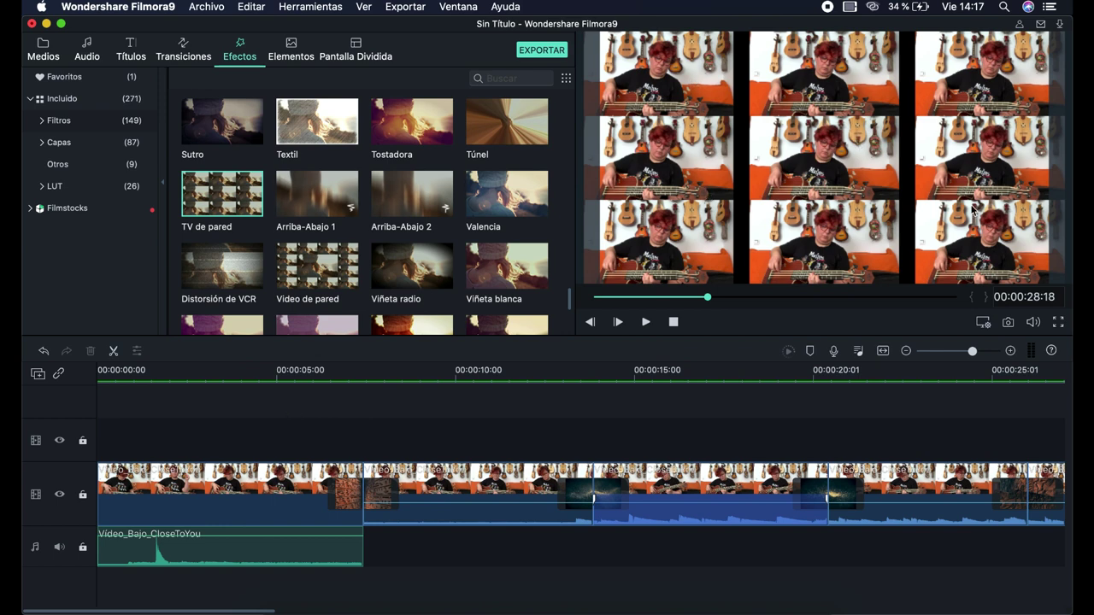
{"action": "left_click", "coordinate": [363, 56]}
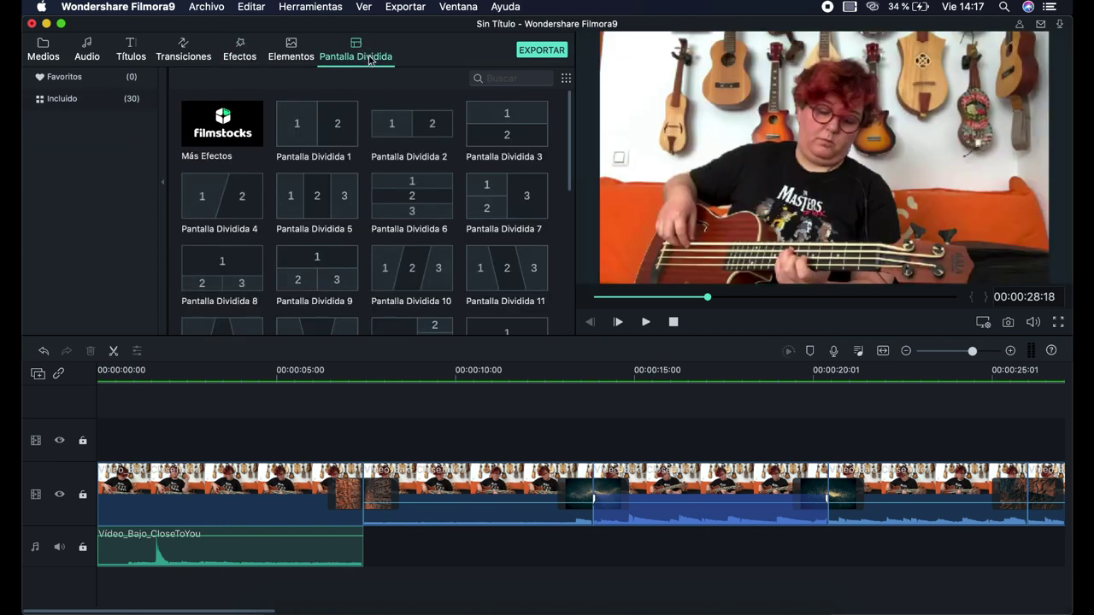
Preview the Brillo B filter, place it on the track above the first clip, and stack Arcoiris 2 above it
{"action": "left_click", "coordinate": [253, 53]}
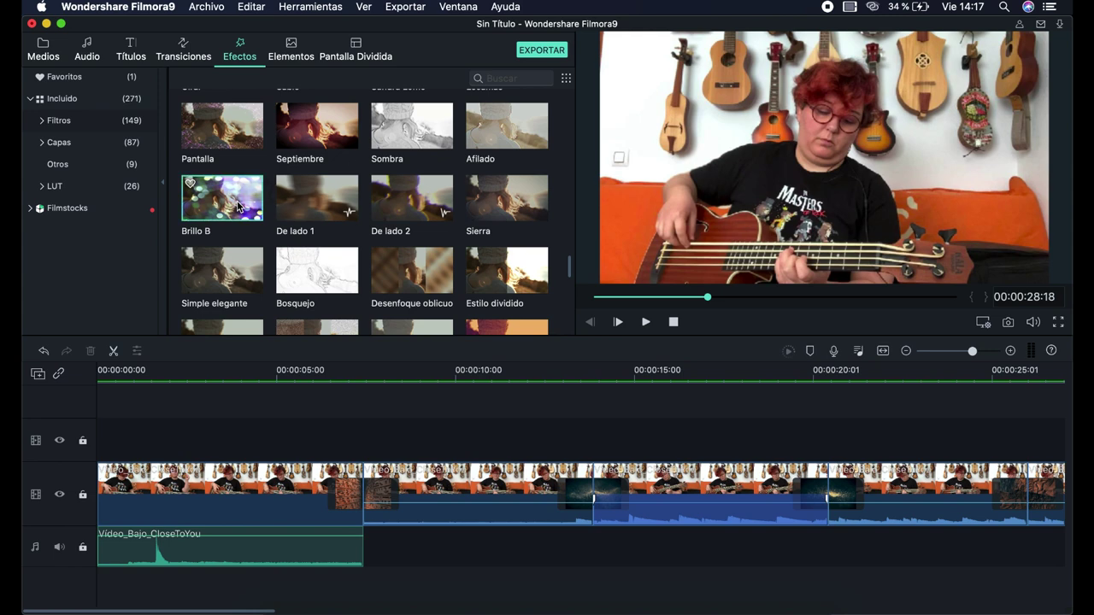
{"action": "left_click", "coordinate": [238, 206]}
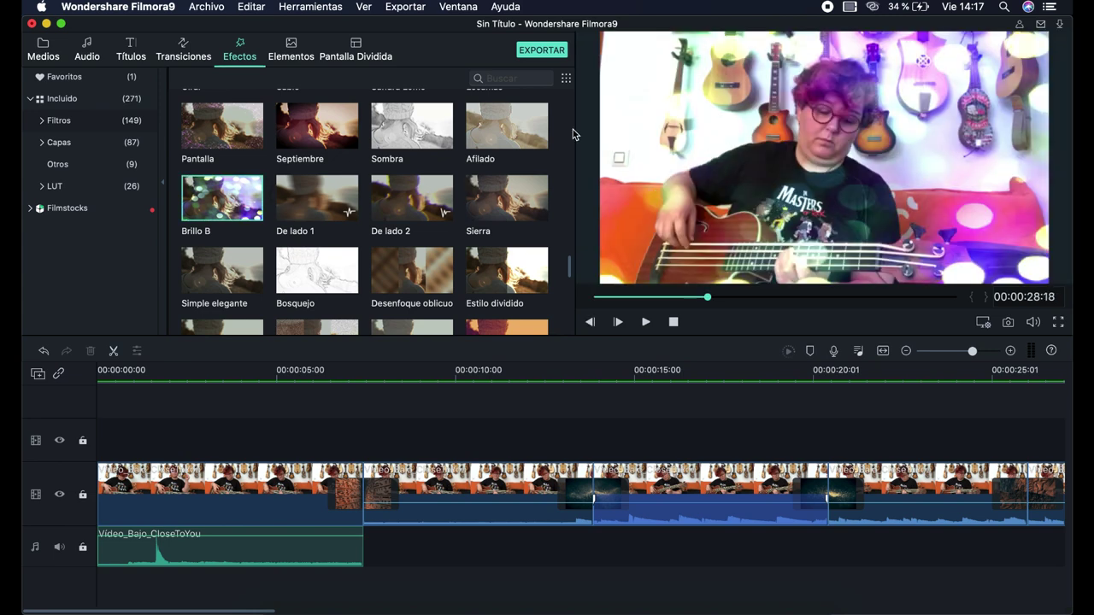
{"action": "left_click_drag", "start_coordinate": [221, 197], "coordinate": [103, 440]}
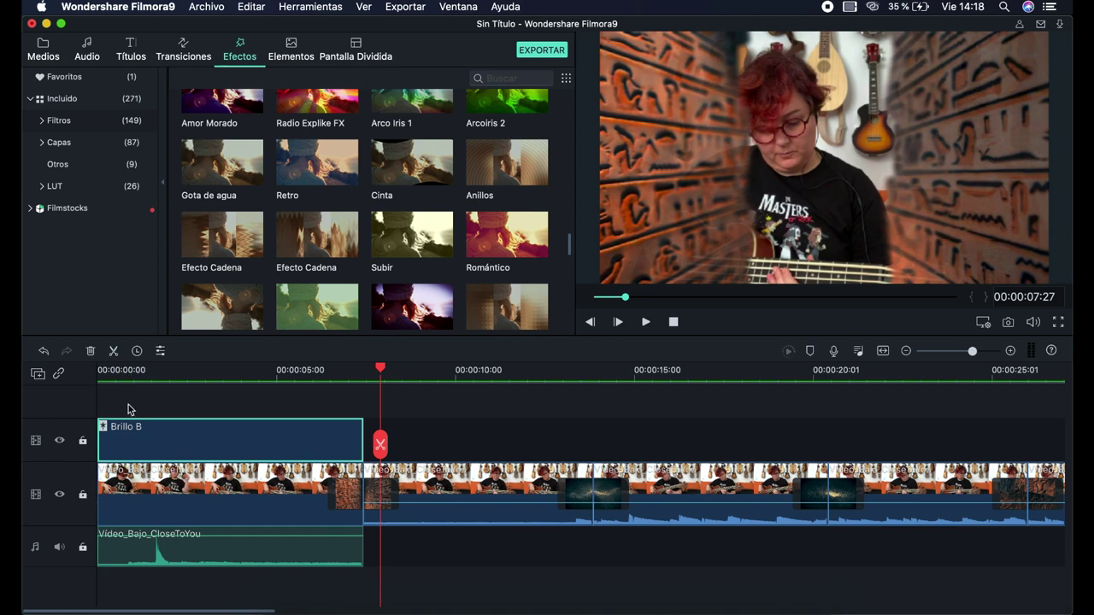
{"action": "left_click_drag", "start_coordinate": [507, 102], "coordinate": [106, 407]}
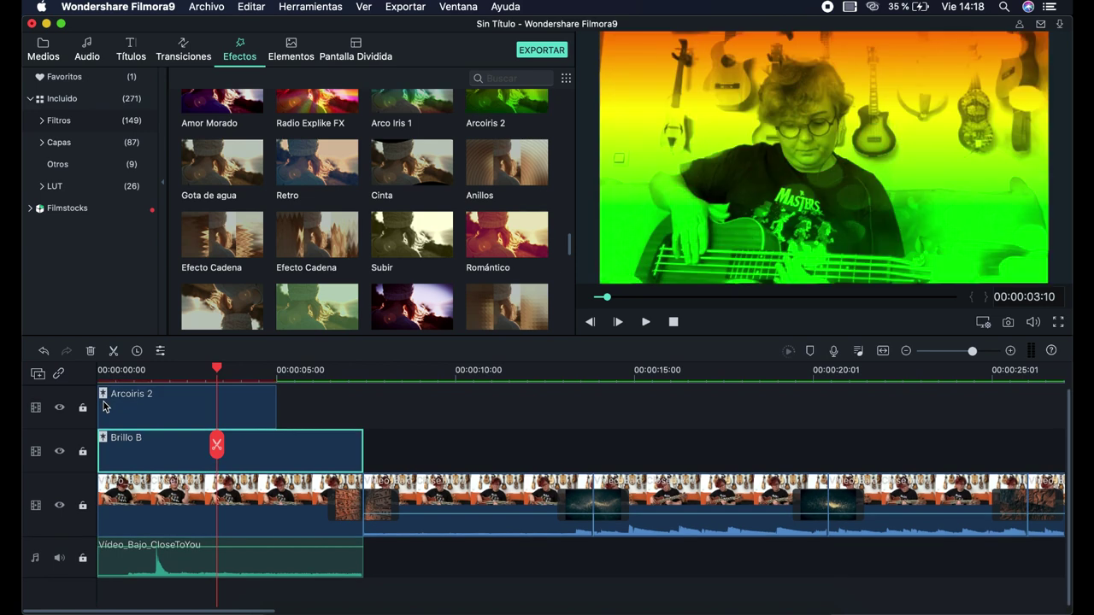
Move the first clip to the top track, place Arcoiris 2 on the track beneath it, and play it back
{"action": "left_click_drag", "start_coordinate": [202, 479], "coordinate": [211, 389]}
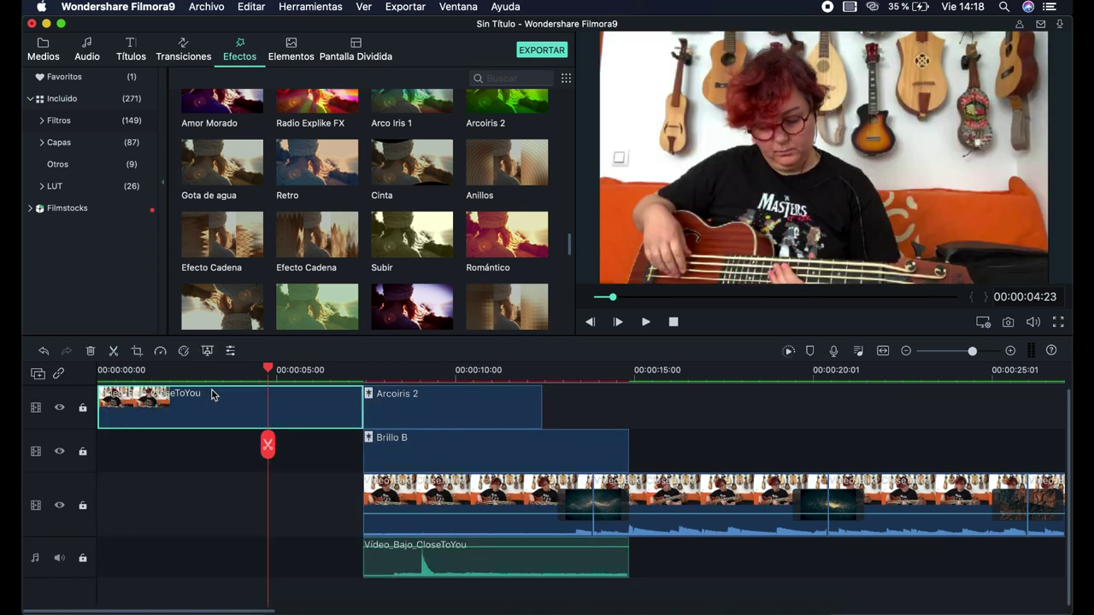
{"action": "left_click_drag", "start_coordinate": [420, 419], "coordinate": [206, 432]}
{"action": "key", "text": "space"}
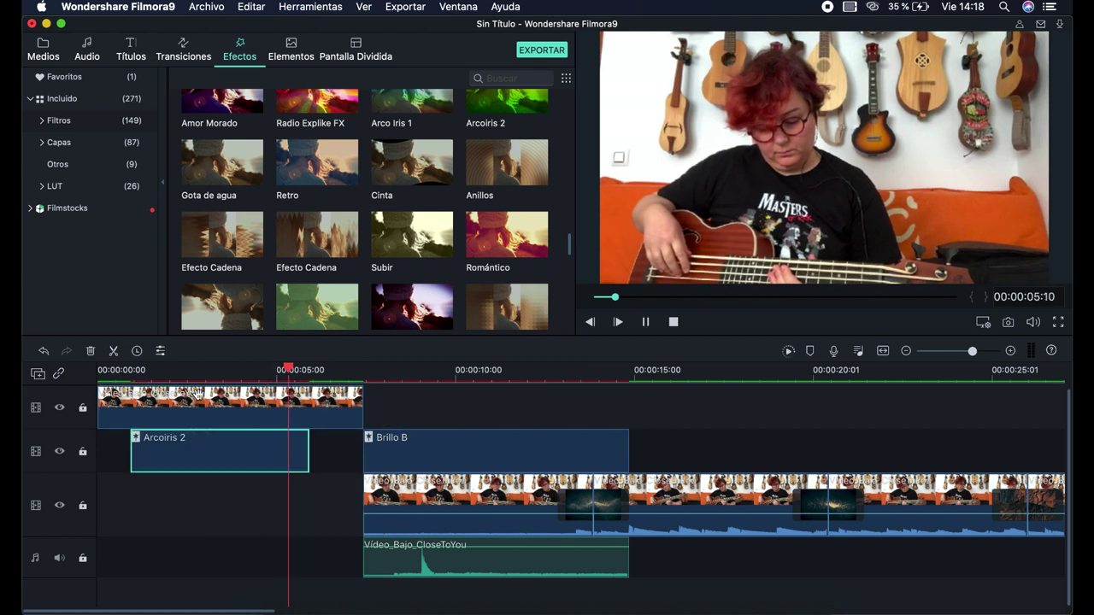
Move the first clip to the middle track with Arcoiris 2 on the track above it and play it back
{"action": "left_click_drag", "start_coordinate": [205, 439], "coordinate": [437, 388]}
{"action": "left_click_drag", "start_coordinate": [284, 411], "coordinate": [281, 439]}
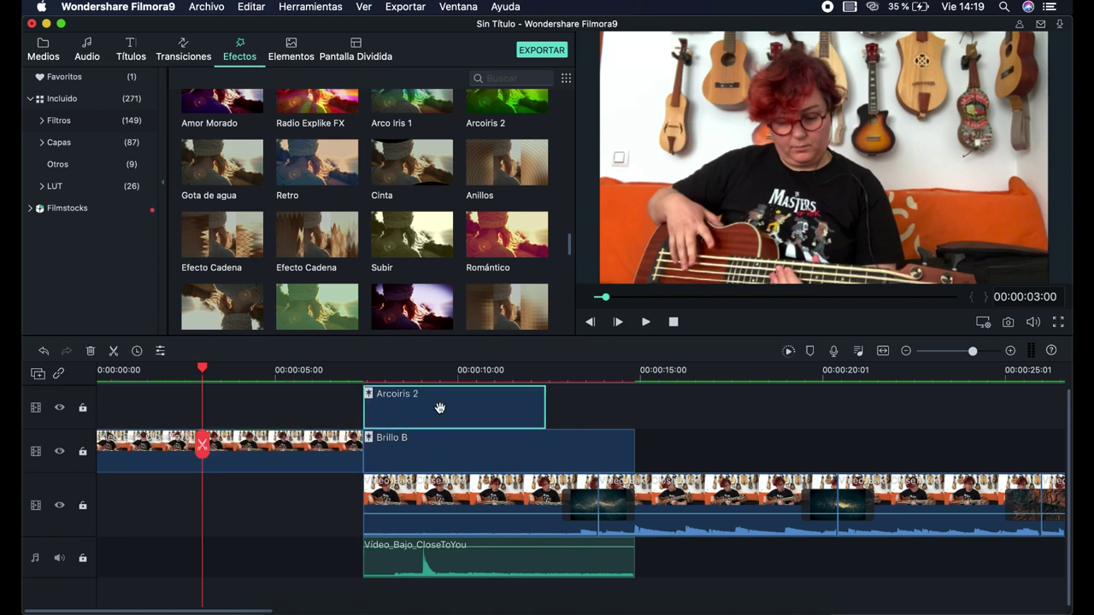
{"action": "left_click_drag", "start_coordinate": [439, 407], "coordinate": [217, 411]}
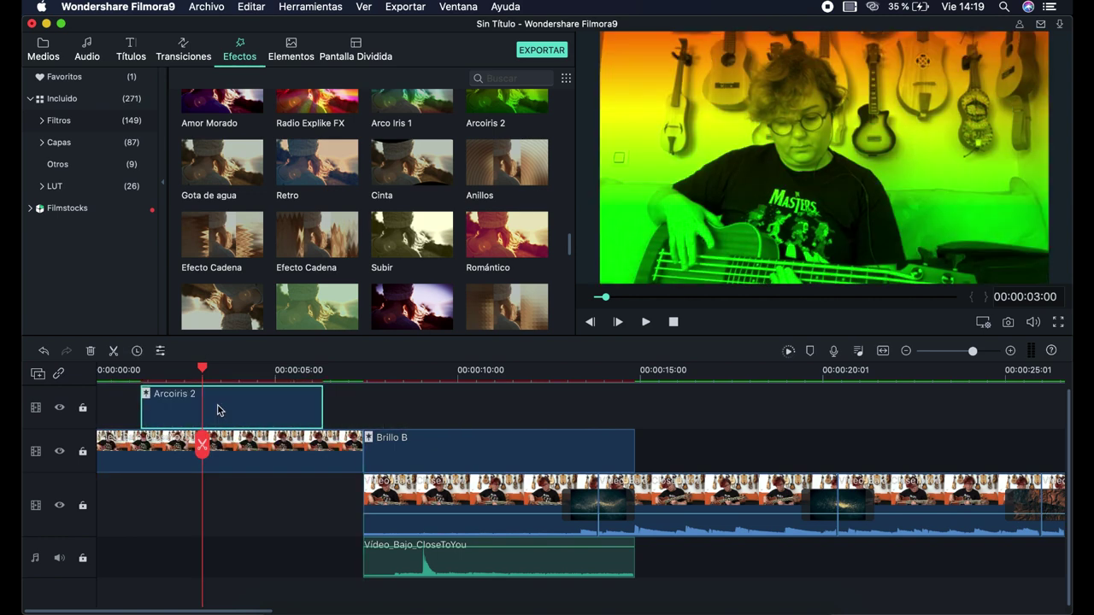
{"action": "left_click", "coordinate": [181, 376]}
{"action": "key", "text": "space"}
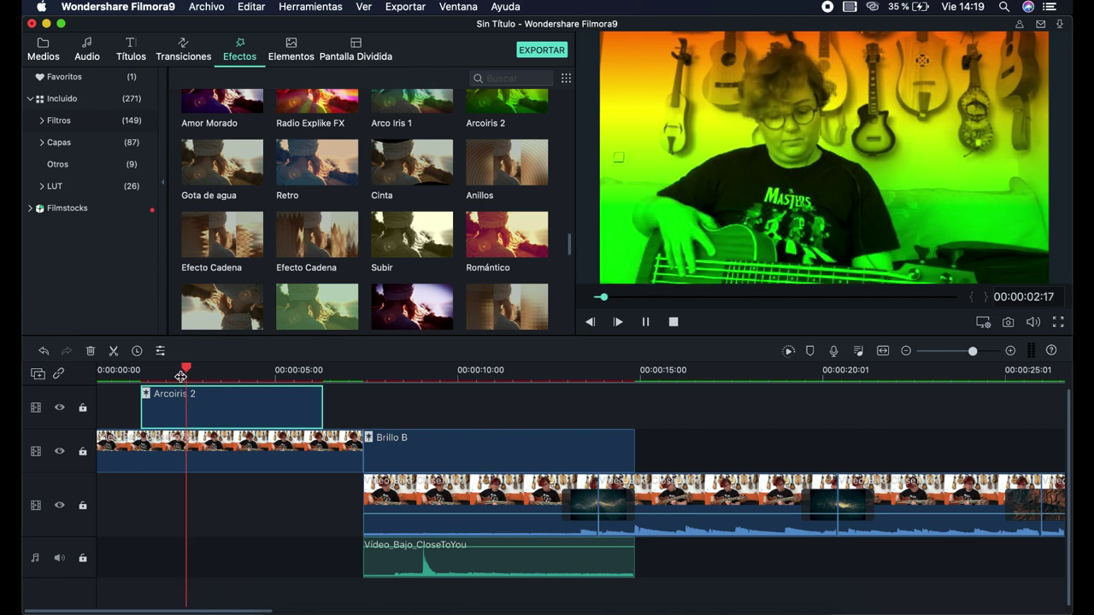
Return the first clip to the base video track, lay Arcoiris 2 over its full length, and play through into Brillo B
{"action": "key", "text": "super+z"}
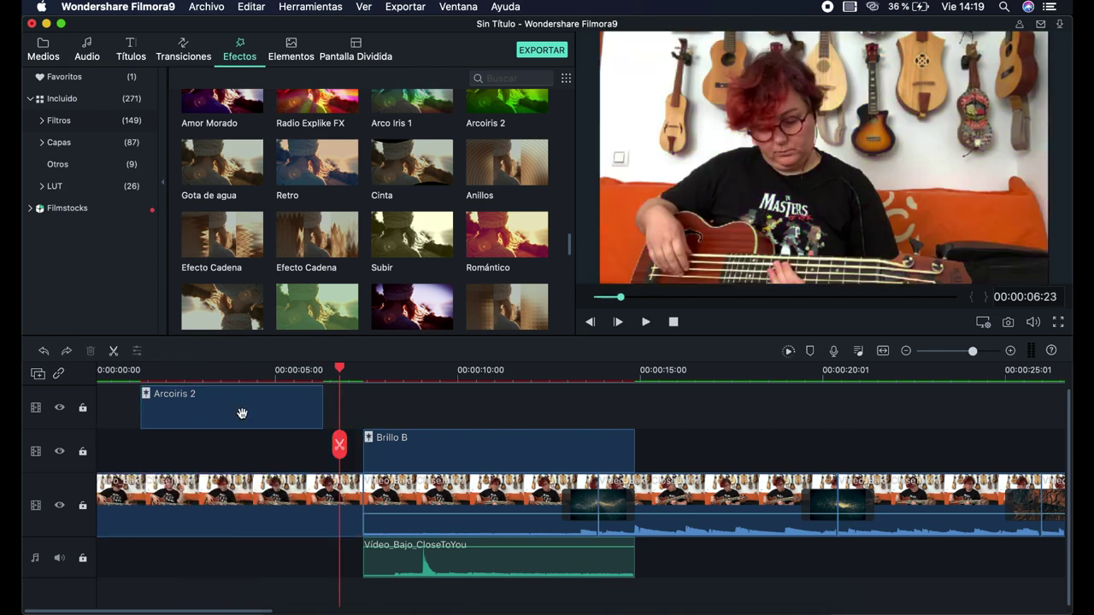
{"action": "left_click_drag", "start_coordinate": [231, 415], "coordinate": [181, 445]}
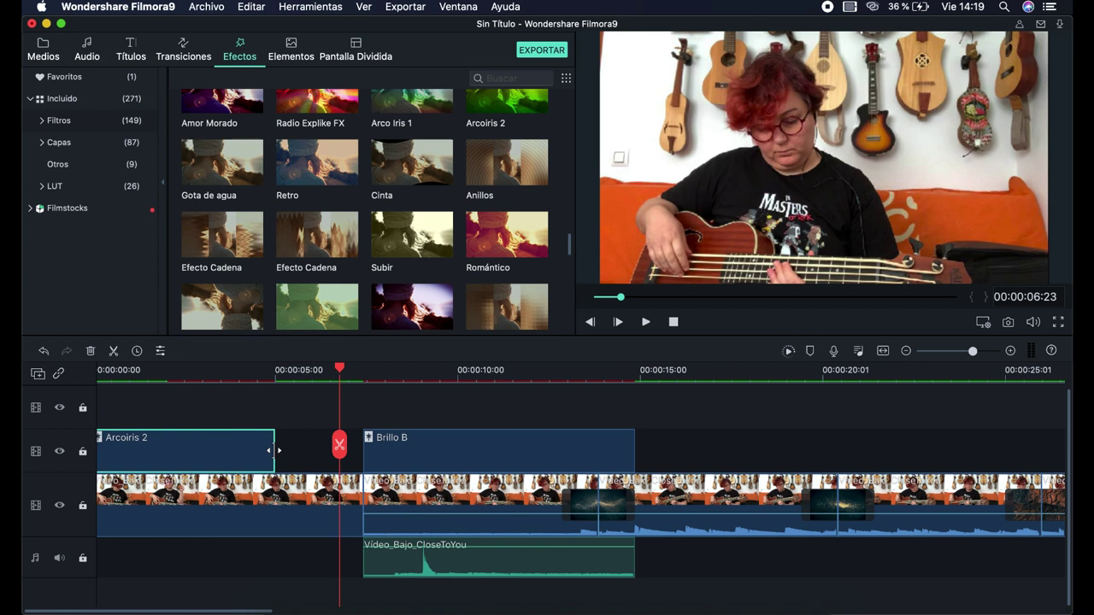
{"action": "left_click_drag", "start_coordinate": [272, 451], "coordinate": [362, 453]}
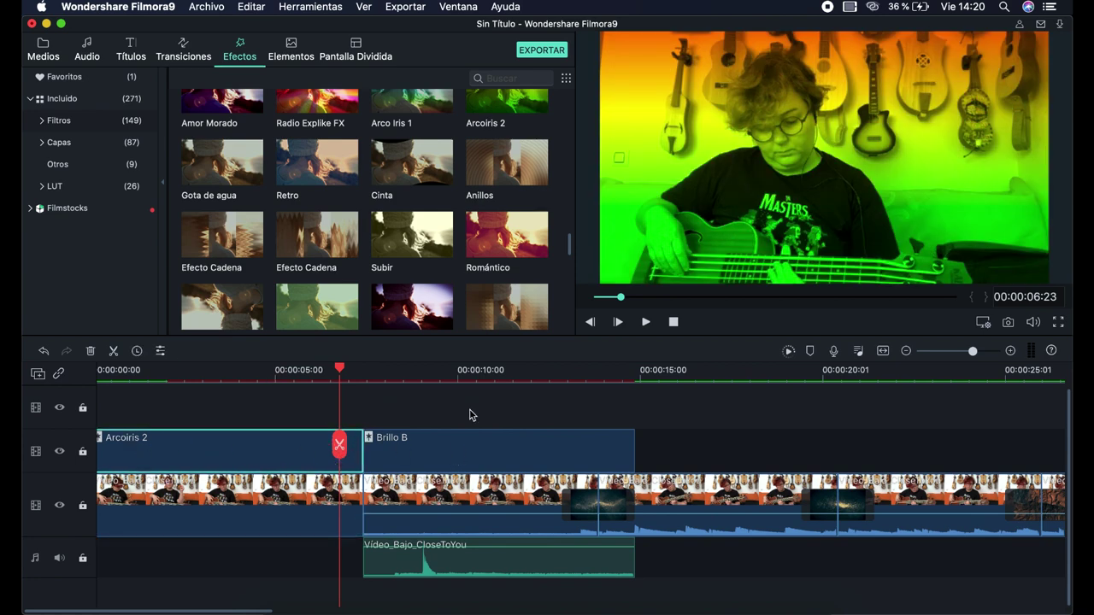
{"action": "key", "text": "space"}
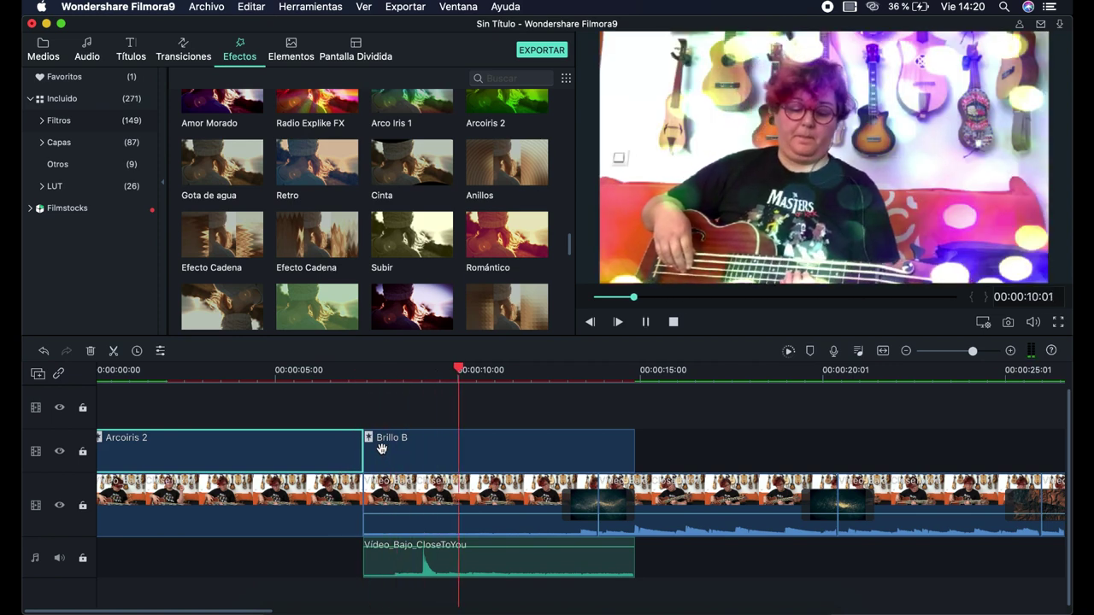
{"action": "key", "text": "space"}
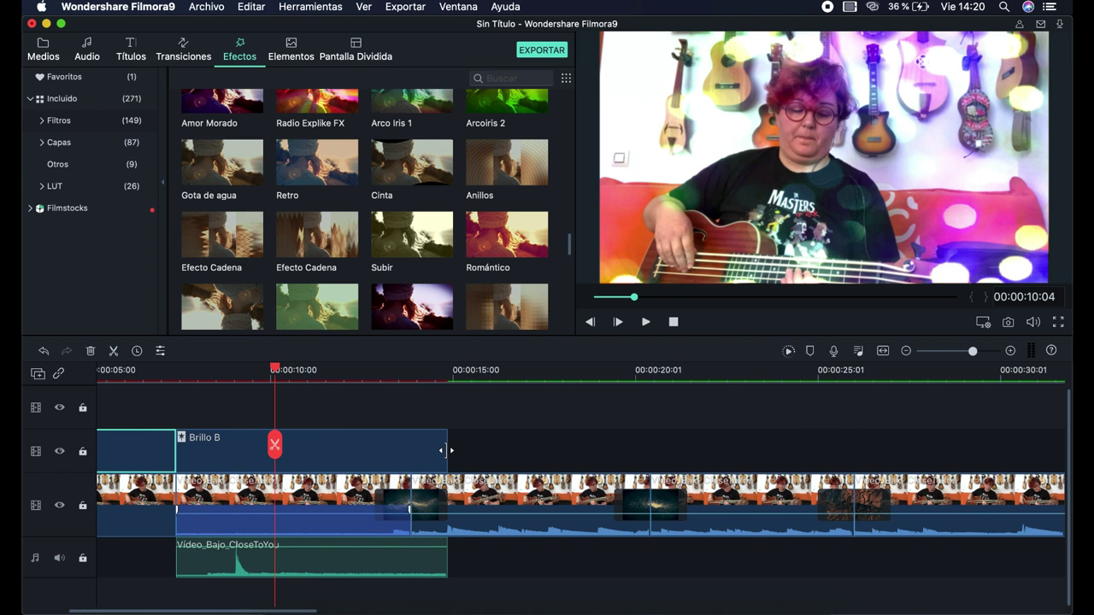
Trim Brillo B to the end of the second clip, then extend it over the remaining clips
{"action": "left_click_drag", "start_coordinate": [443, 450], "coordinate": [410, 453]}
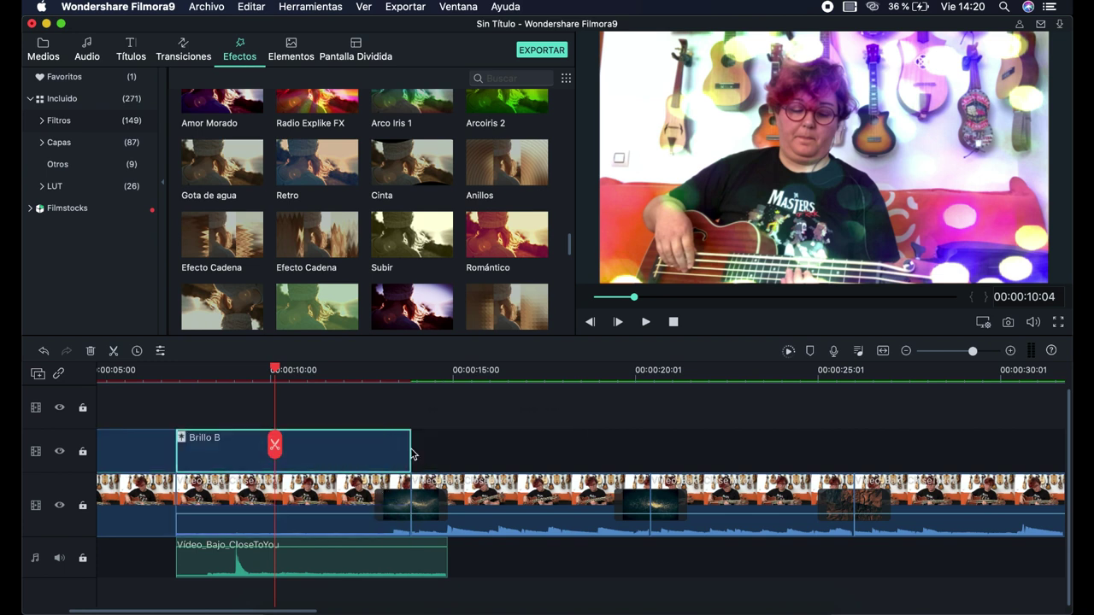
{"action": "left_click_drag", "start_coordinate": [411, 448], "coordinate": [955, 452]}
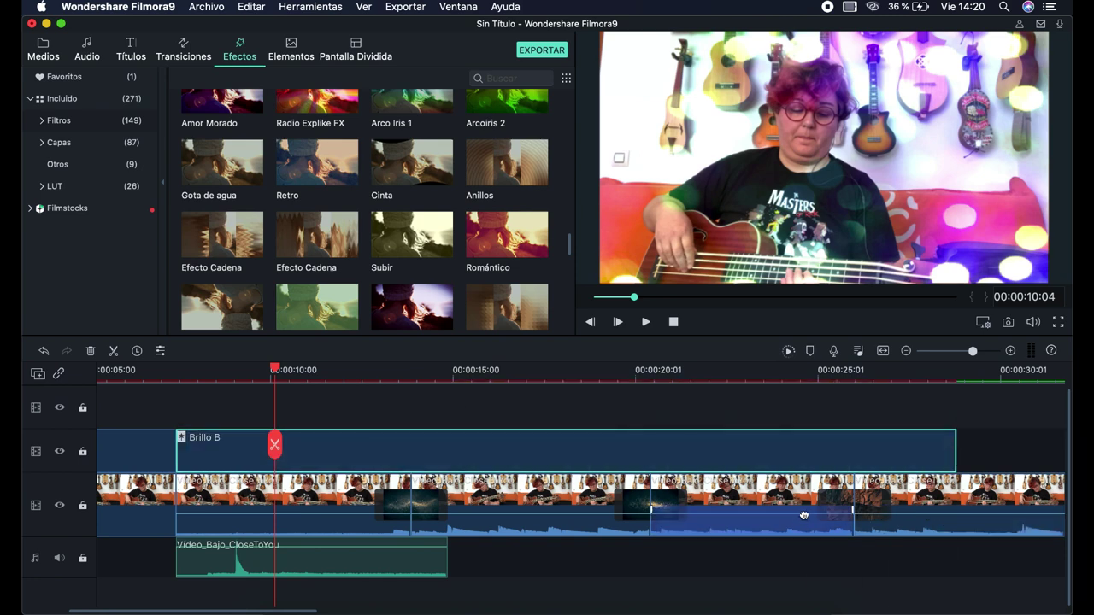
{"action": "scroll", "coordinate": [801, 516], "scroll_direction": "right", "scroll_amount": 5}
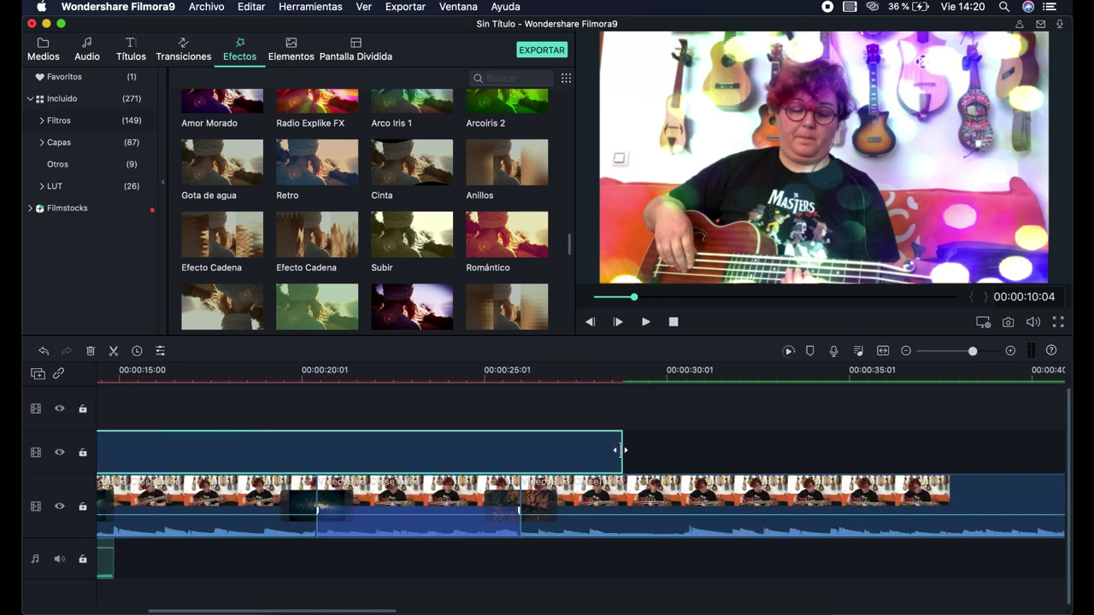
{"action": "left_click_drag", "start_coordinate": [621, 450], "coordinate": [949, 453]}
{"action": "scroll", "coordinate": [947, 452], "scroll_direction": "right", "scroll_amount": 10}
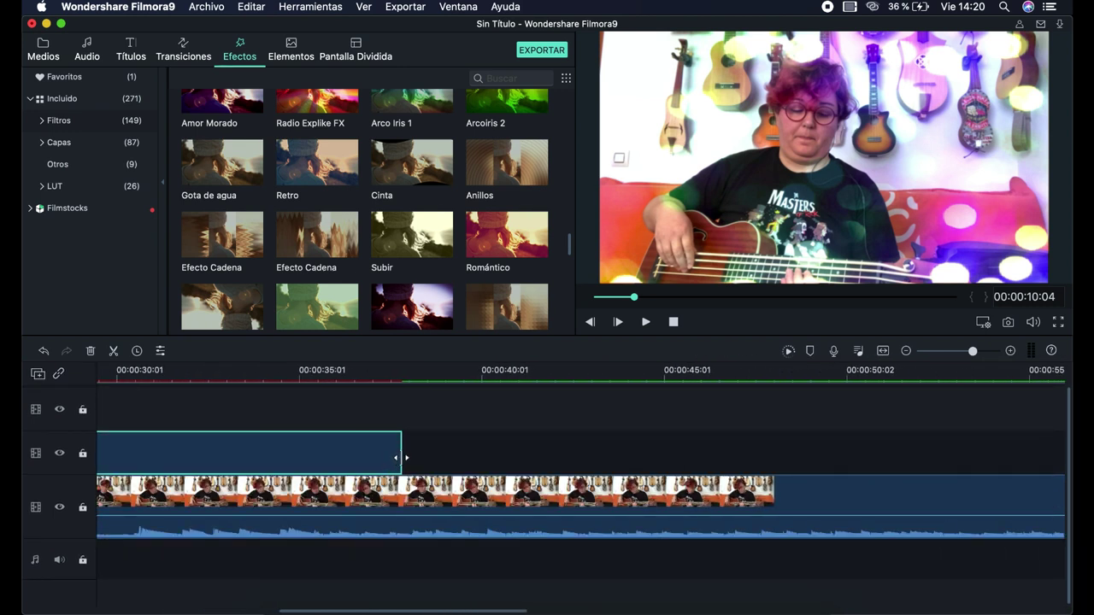
{"action": "left_click_drag", "start_coordinate": [399, 454], "coordinate": [946, 434]}
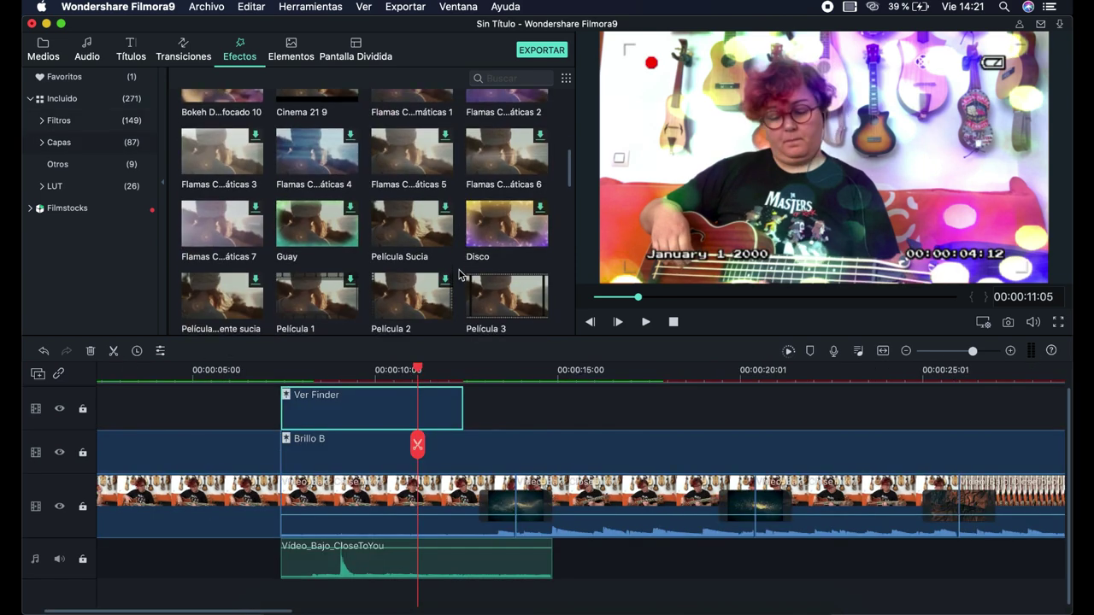
Add the Película 5 overlay directly after Ver Finder on the top track and play it back
{"action": "scroll", "coordinate": [459, 274], "scroll_direction": "down", "scroll_amount": 5}
{"action": "scroll", "coordinate": [459, 274], "scroll_direction": "down", "scroll_amount": 2}
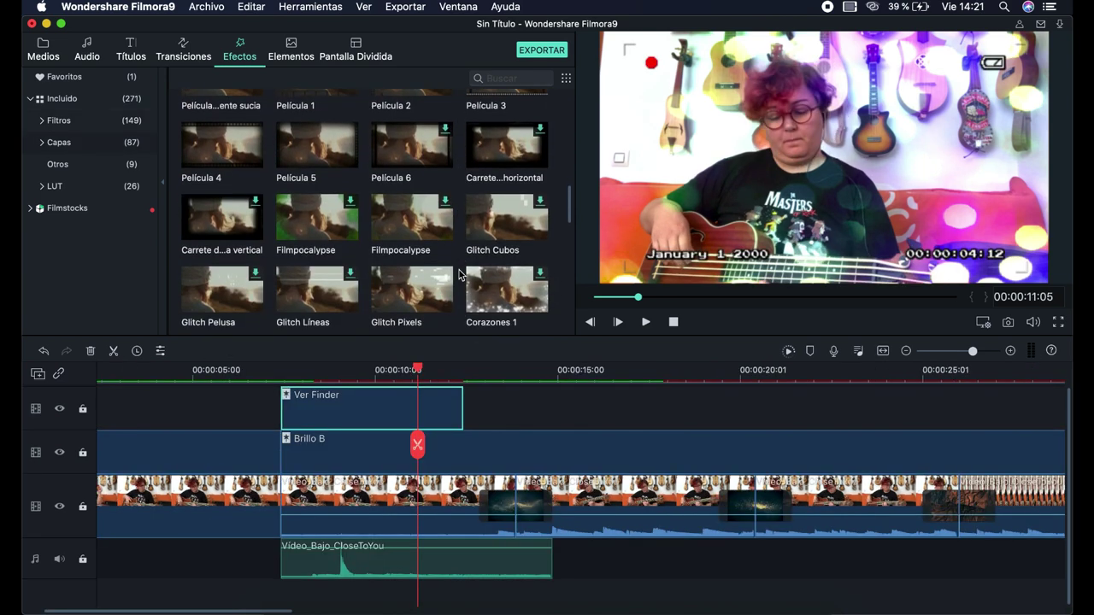
{"action": "left_click_drag", "start_coordinate": [309, 137], "coordinate": [463, 412]}
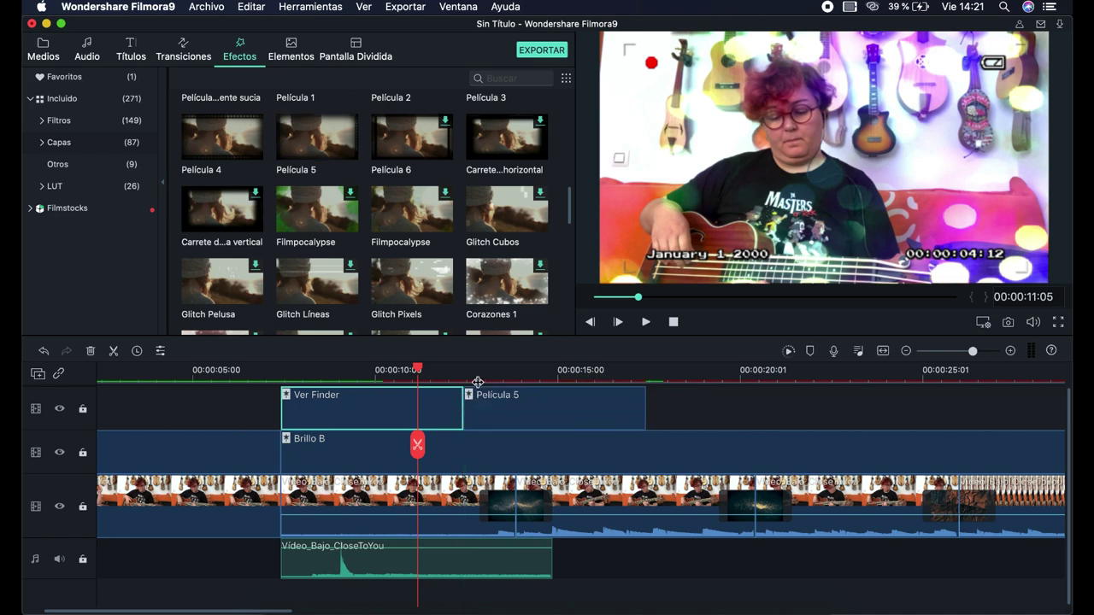
{"action": "key", "text": "space"}
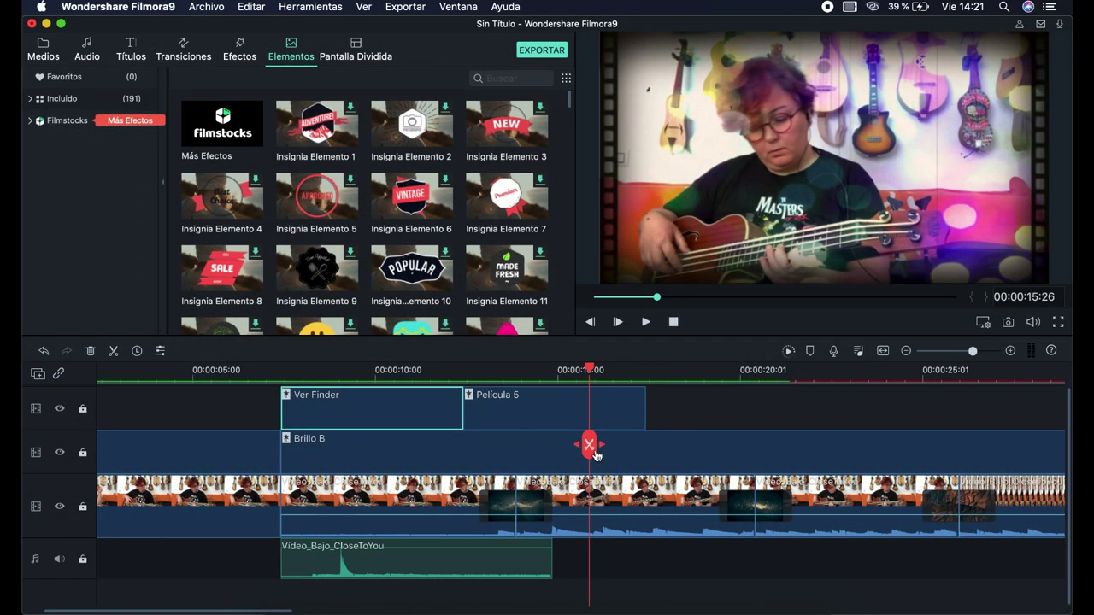
Play the last clip from 00:00:32:01 to check the Brillo B effect over it
{"action": "scroll", "coordinate": [696, 456], "scroll_direction": "right", "scroll_amount": 10}
{"action": "left_click", "coordinate": [547, 382]}
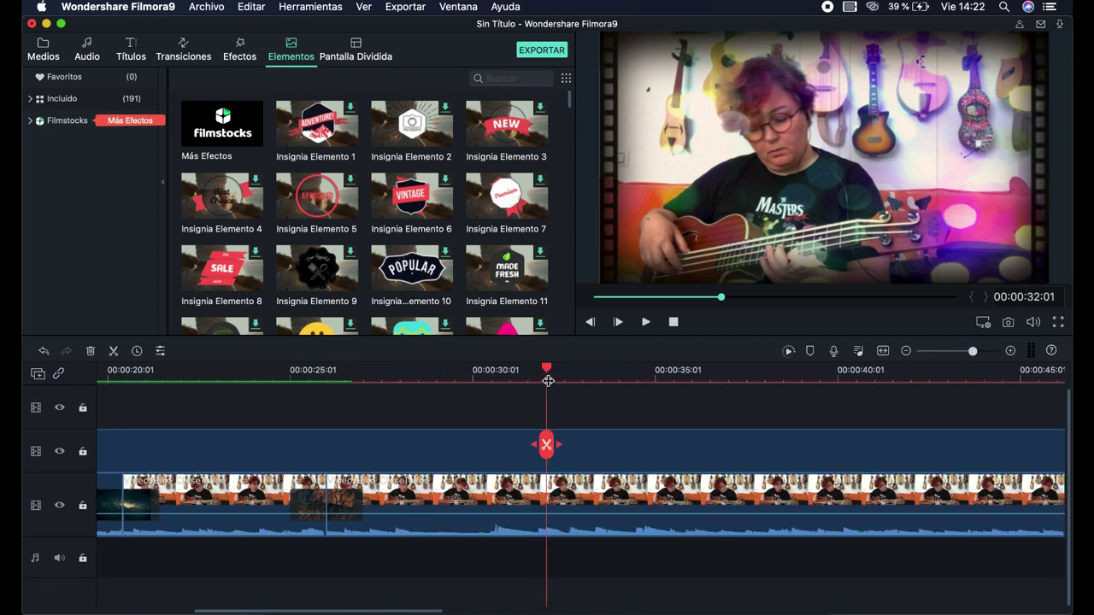
{"action": "key", "text": "space"}
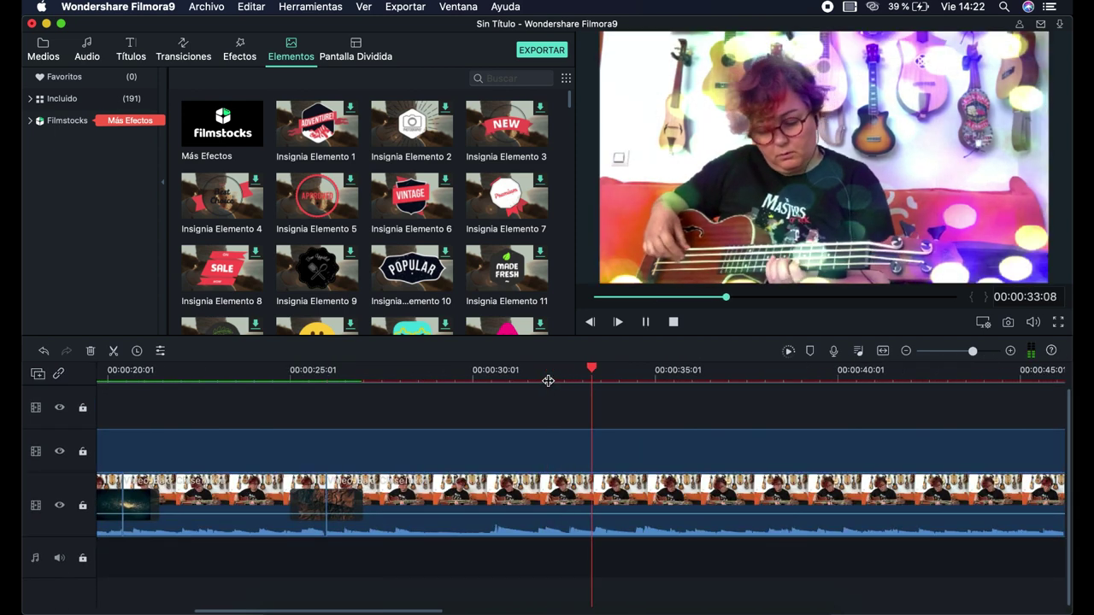
{"action": "key", "text": "space"}
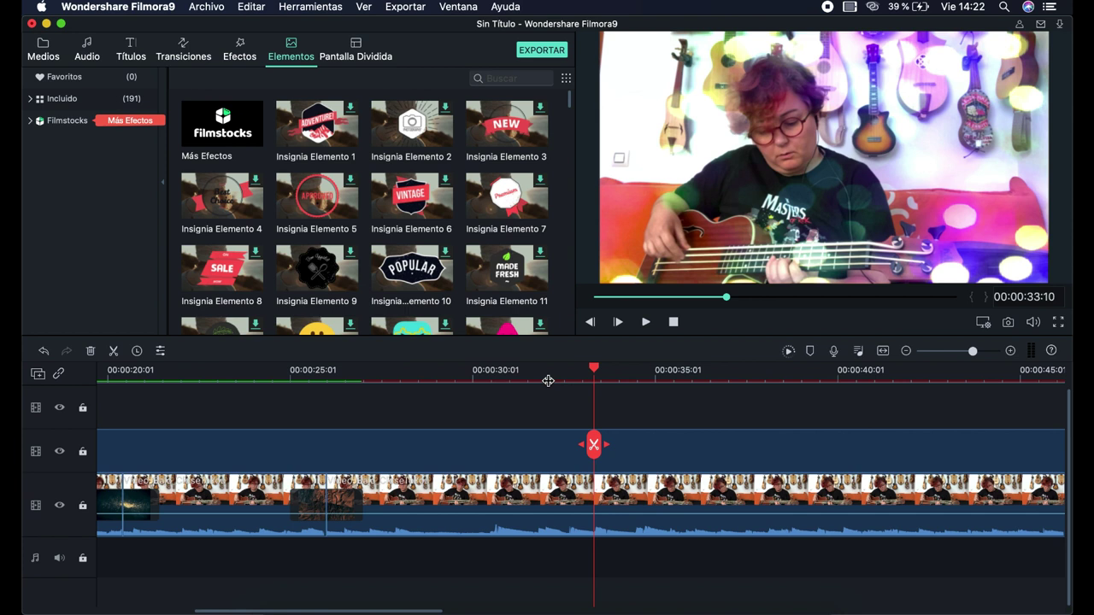
Add Insignia Elemento 3 to the empty top track at 00:00:33:10 and play it over the last clip
{"action": "left_click_drag", "start_coordinate": [506, 124], "coordinate": [596, 414]}
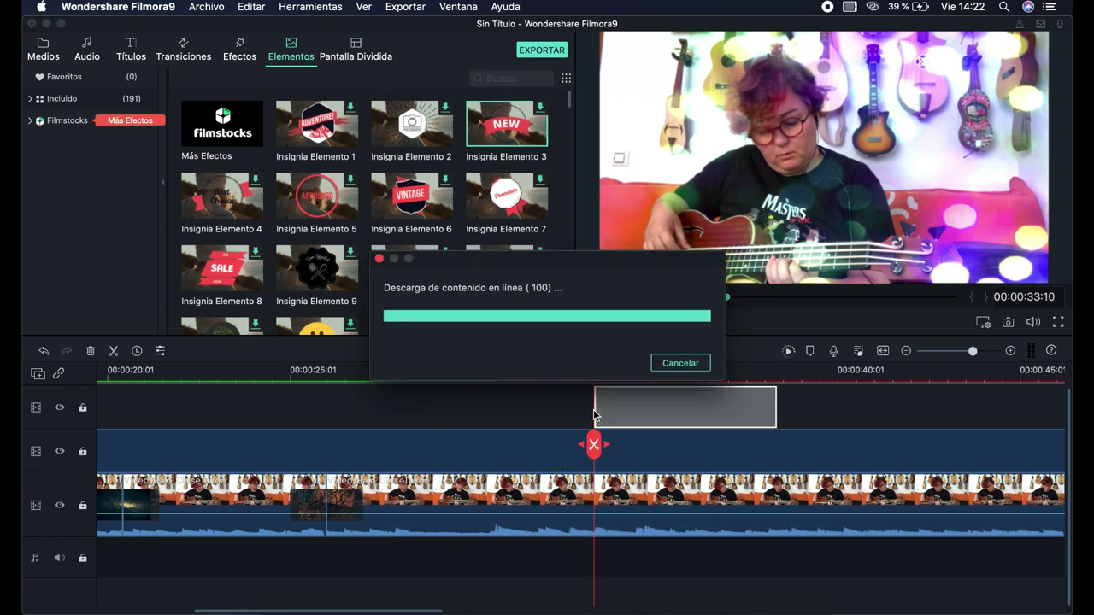
{"action": "key", "text": "space"}
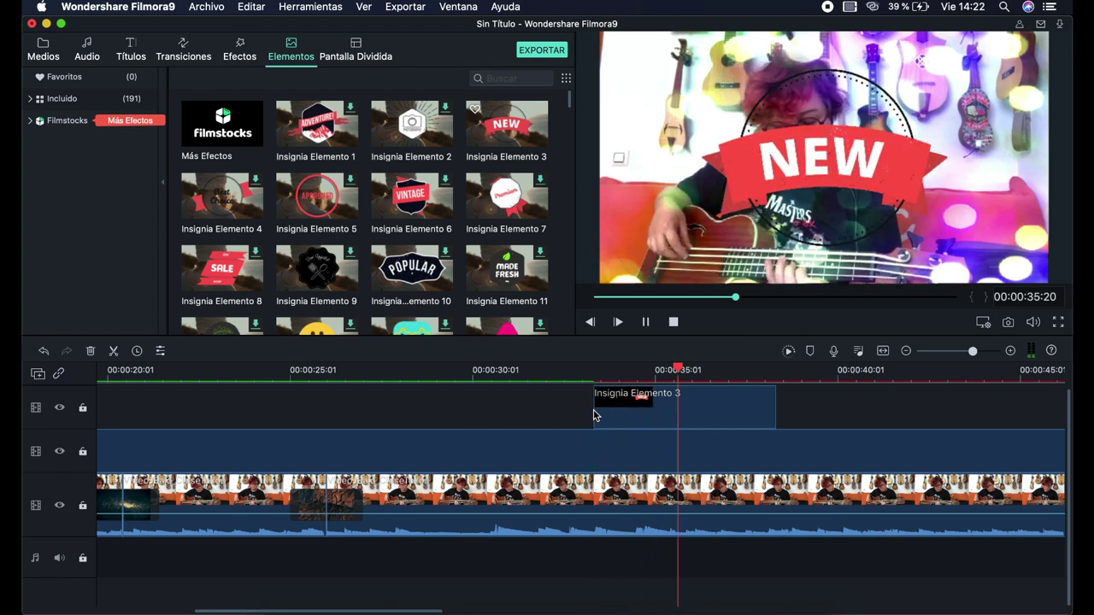
{"action": "key", "text": "space"}
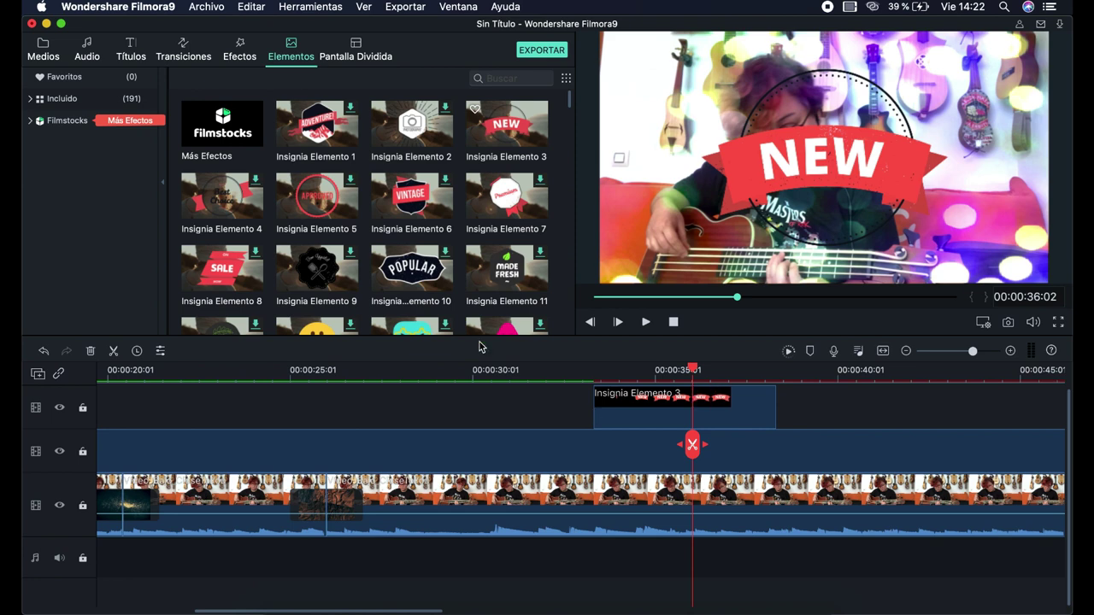
{"action": "scroll", "coordinate": [441, 282], "scroll_direction": "down", "scroll_amount": 4}
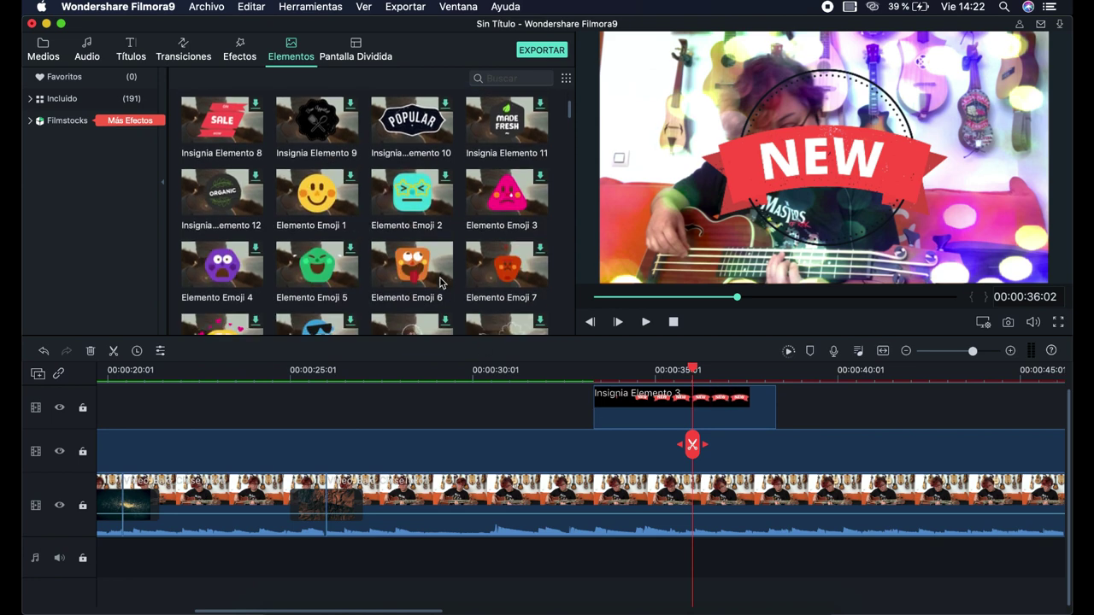
{"action": "scroll", "coordinate": [441, 282], "scroll_direction": "down", "scroll_amount": 10}
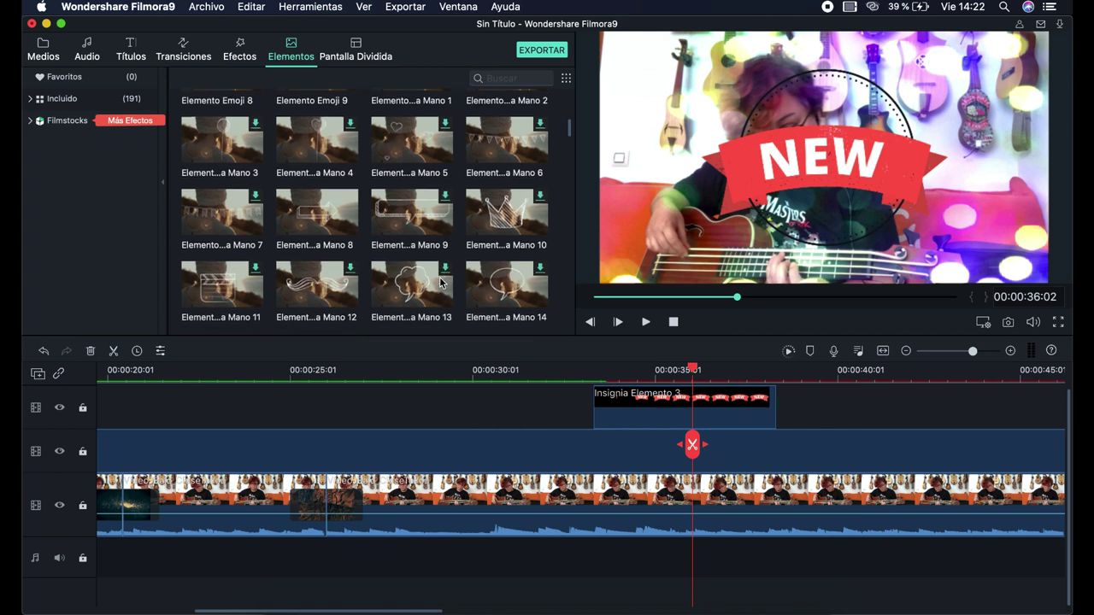
{"action": "scroll", "coordinate": [441, 281], "scroll_direction": "down", "scroll_amount": 3}
Apply the Estirar...uierda motion preset to the Insignia Elemento 3 clip and play it back from near the clip's start
{"action": "double_click", "coordinate": [677, 409]}
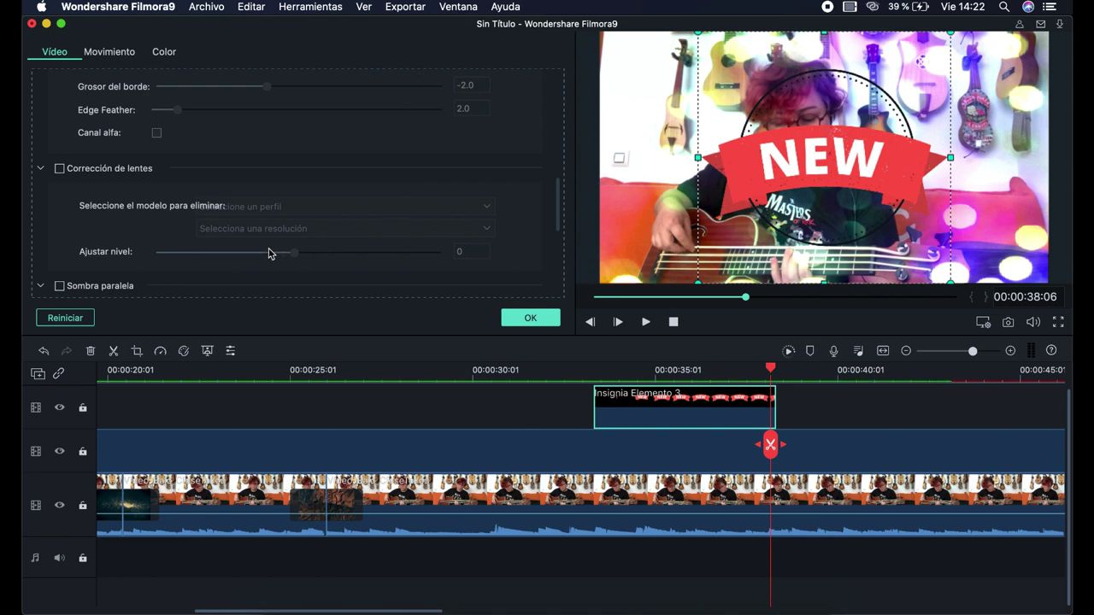
{"action": "left_click", "coordinate": [117, 52]}
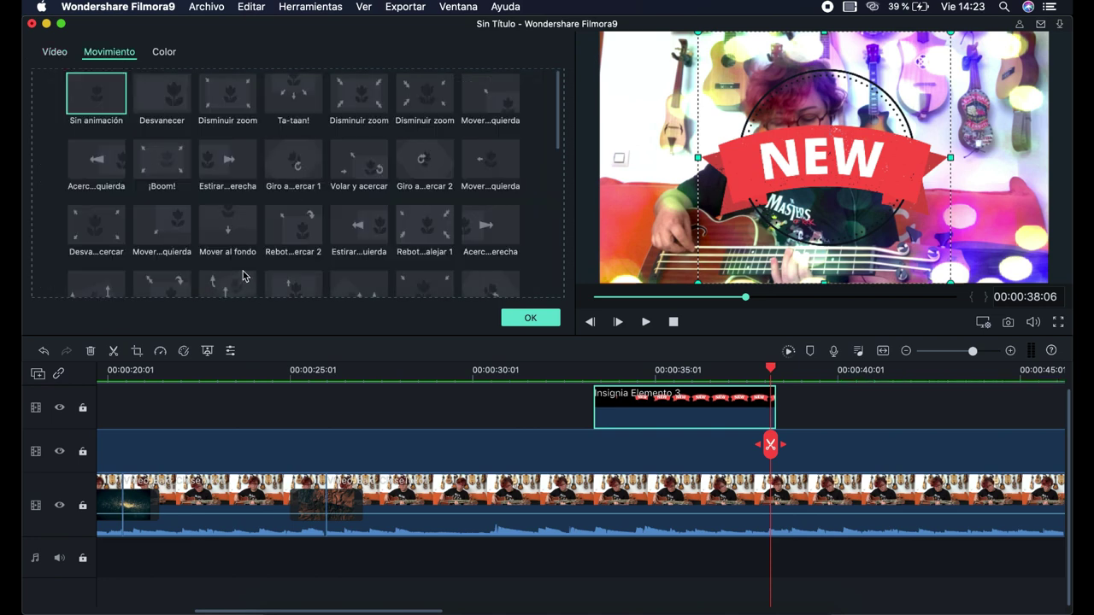
{"action": "left_click", "coordinate": [348, 232]}
{"action": "left_click", "coordinate": [530, 318]}
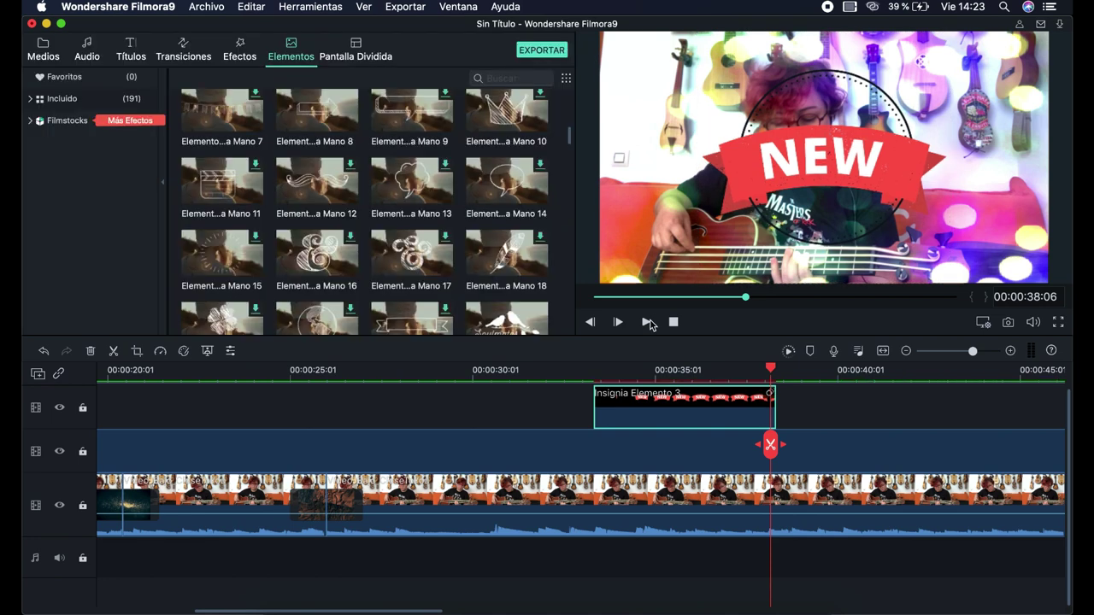
{"action": "left_click", "coordinate": [646, 322]}
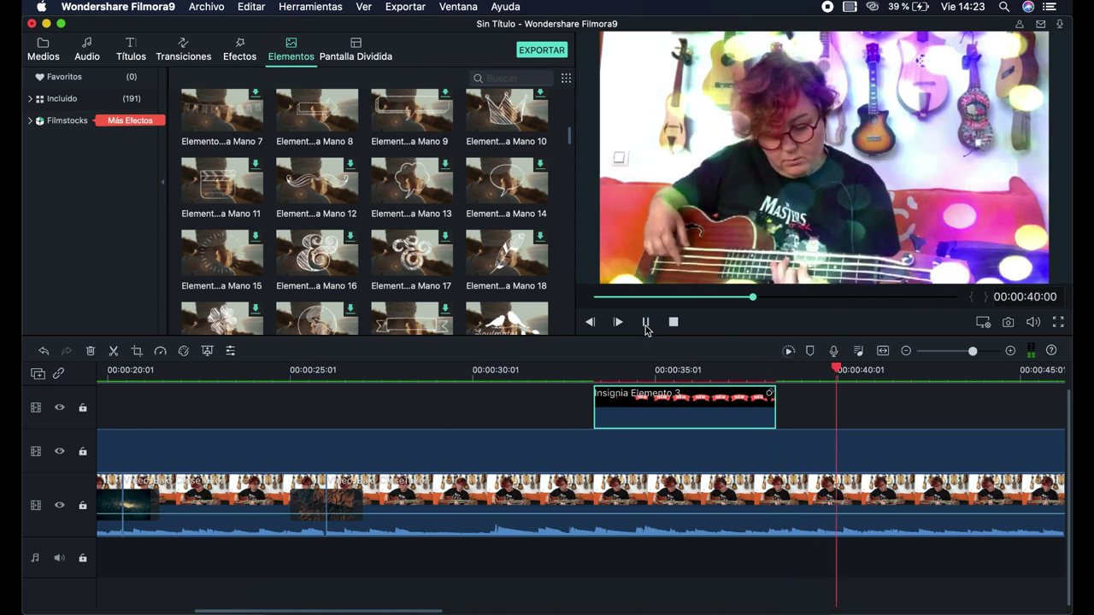
{"action": "left_click", "coordinate": [623, 369]}
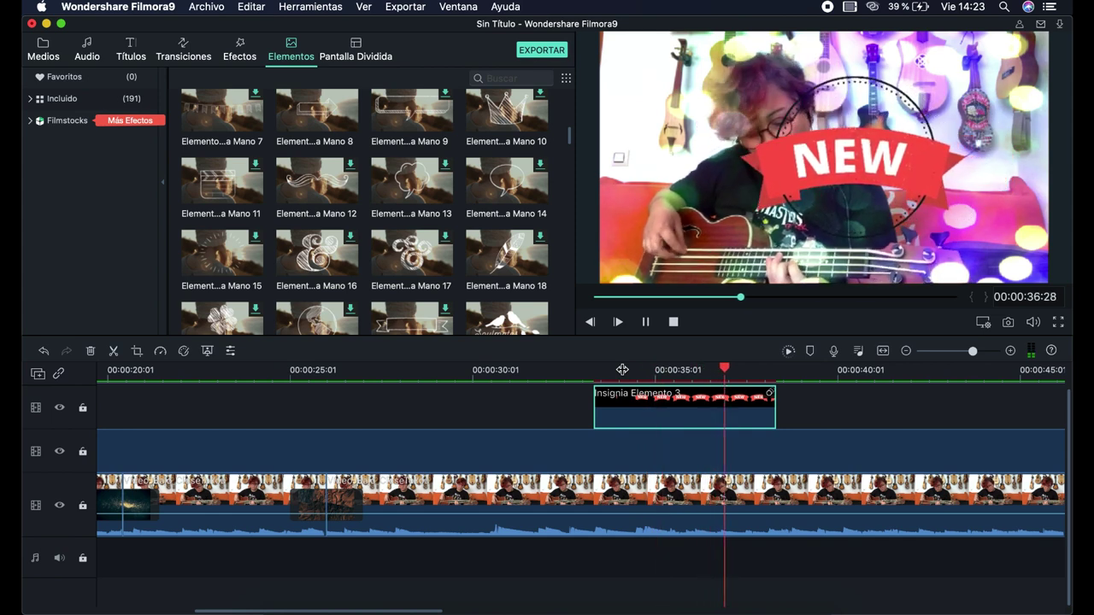
{"action": "key", "text": "space"}
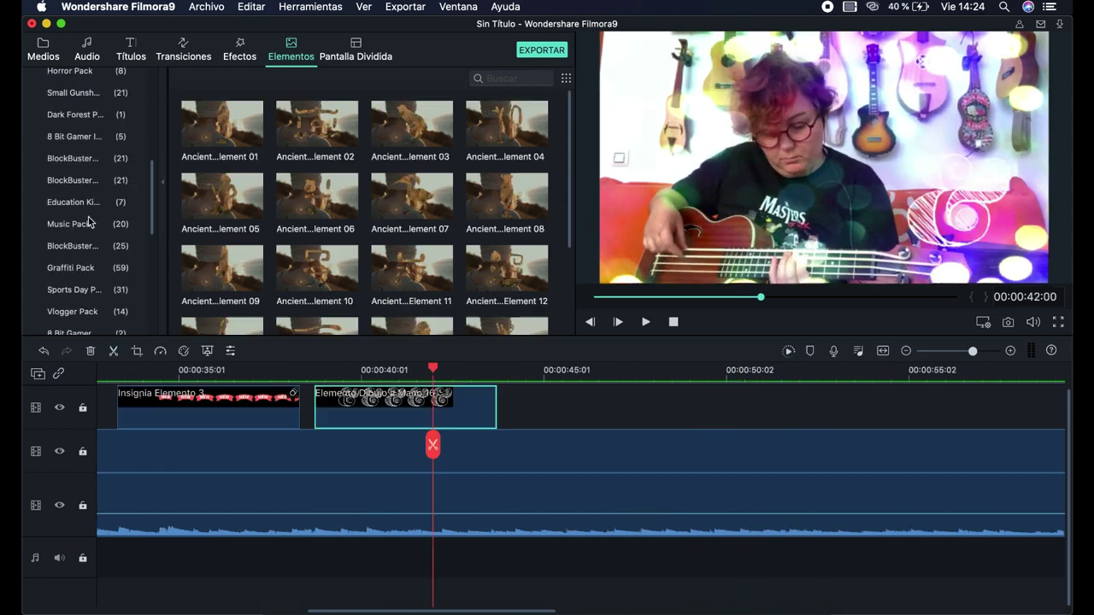
Add the Ancient Civilization Egypt Pack Element 15 to the top track after Elemento Dibujo a Mano 16 and play it
{"action": "scroll", "coordinate": [89, 222], "scroll_direction": "up", "scroll_amount": 10}
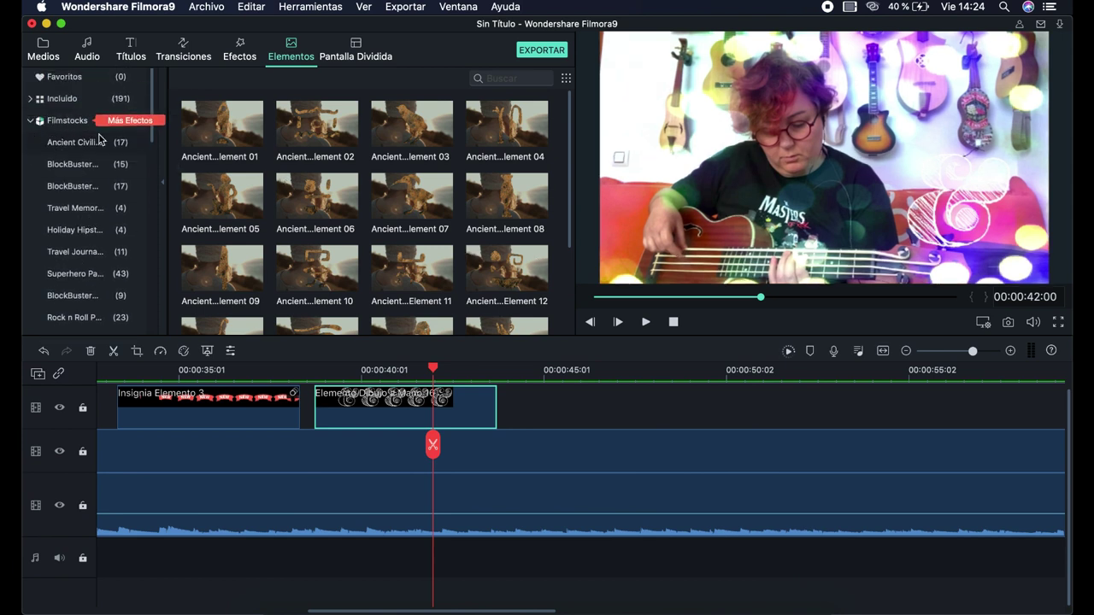
{"action": "scroll", "coordinate": [422, 235], "scroll_direction": "down", "scroll_amount": 3}
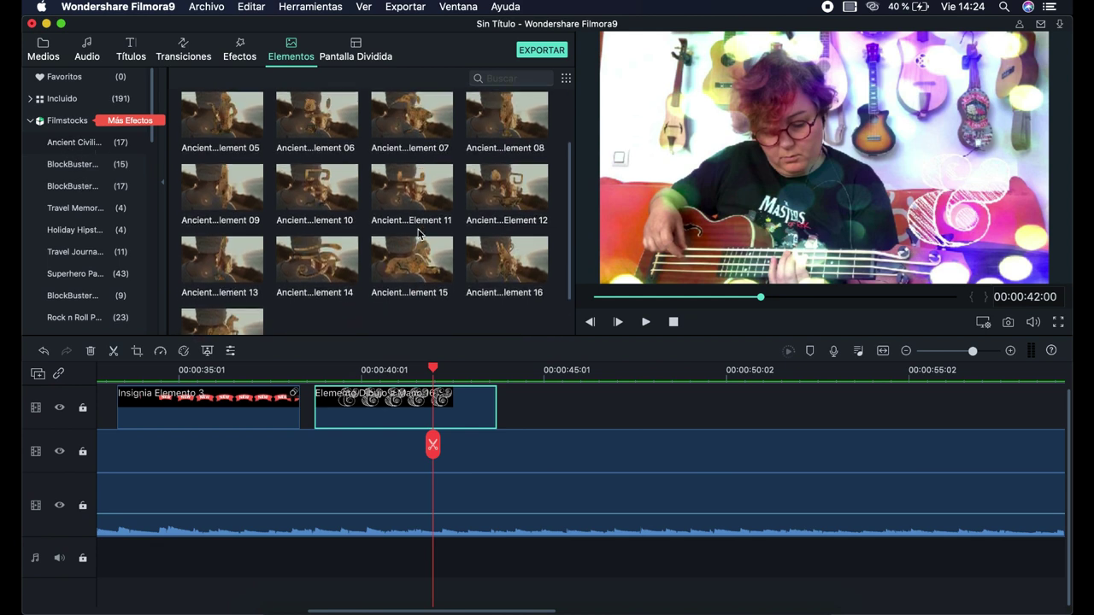
{"action": "left_click_drag", "start_coordinate": [409, 280], "coordinate": [524, 429]}
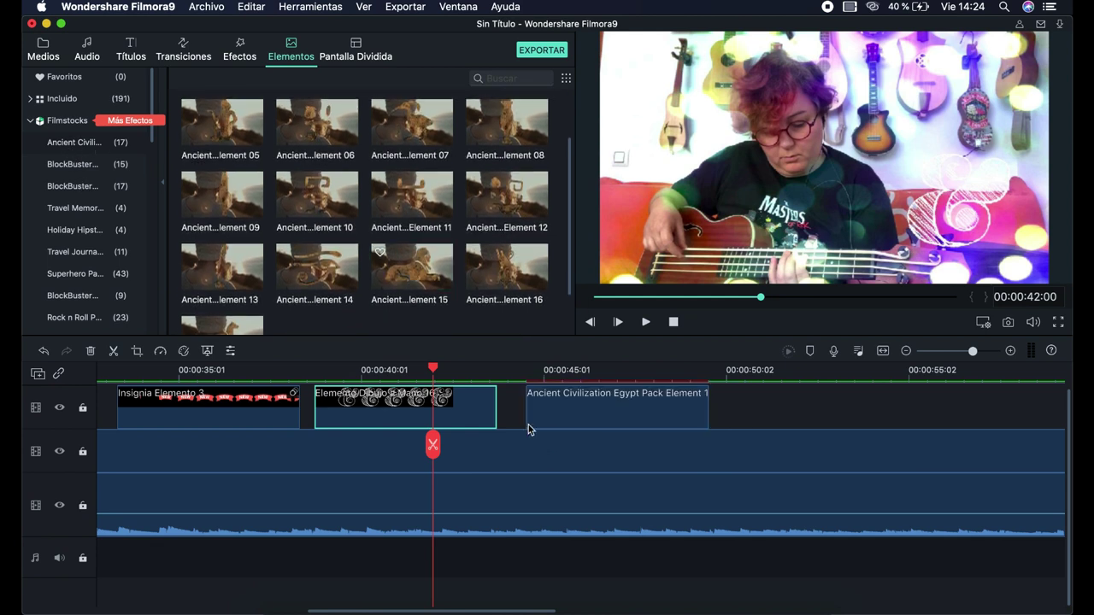
{"action": "left_click", "coordinate": [538, 378]}
{"action": "key", "text": "space"}
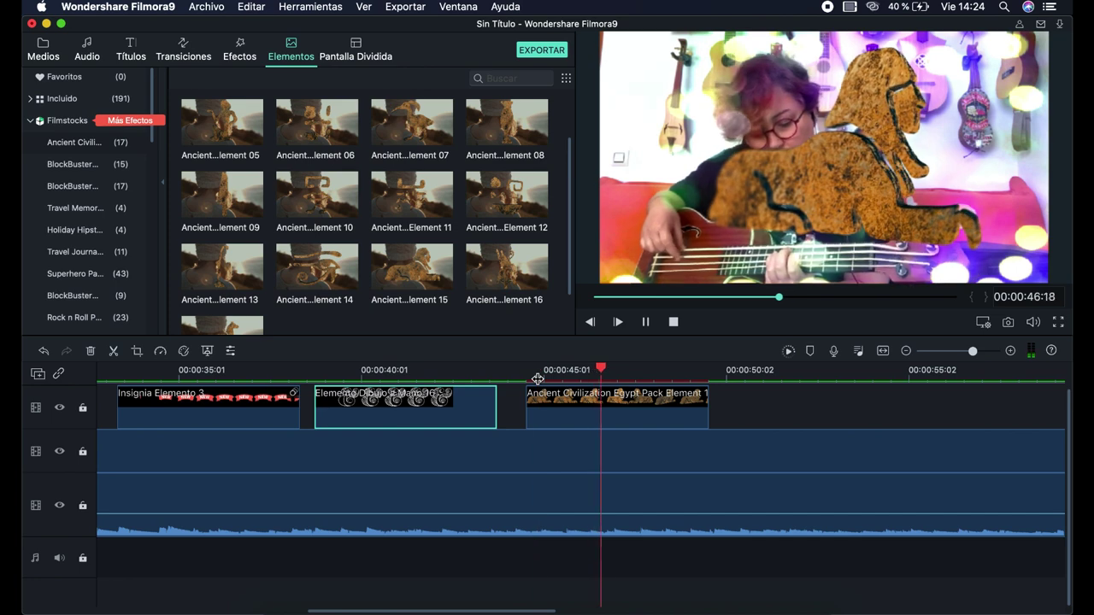
Shift the Egypt element slightly earlier on its track and shrink it into the lower-right corner of the video frame
{"action": "double_click", "coordinate": [694, 185]}
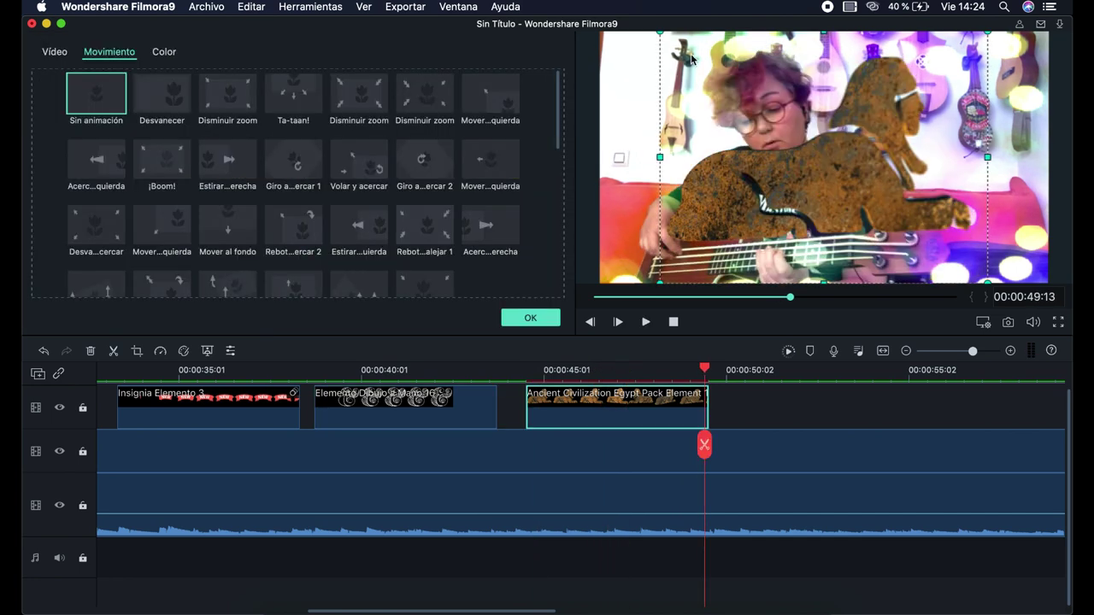
{"action": "left_click_drag", "start_coordinate": [656, 424], "coordinate": [651, 424]}
{"action": "left_click", "coordinate": [665, 366]}
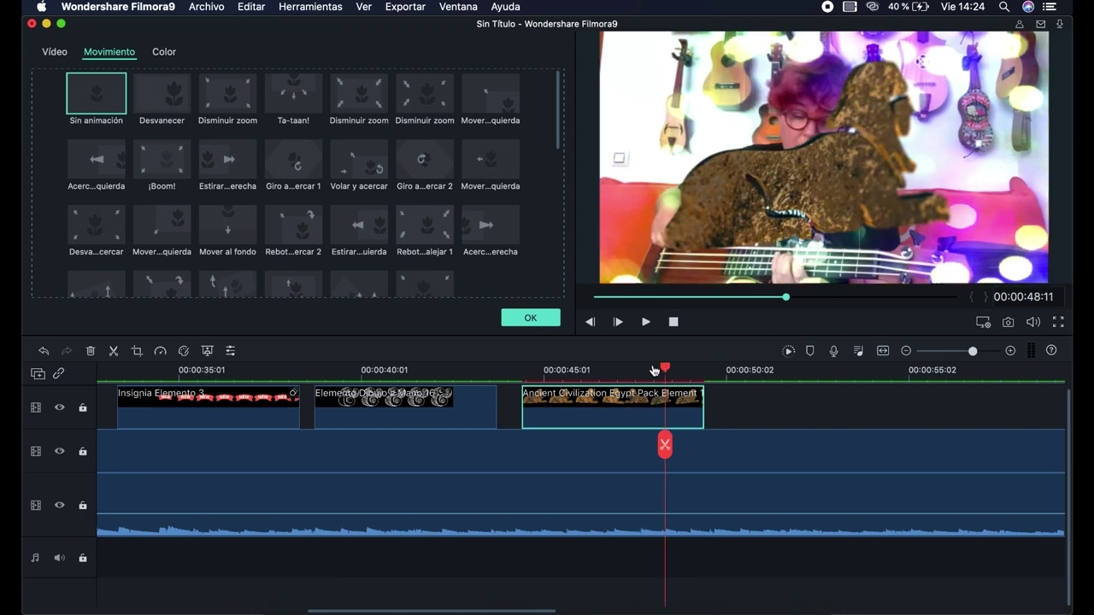
{"action": "left_click", "coordinate": [817, 156]}
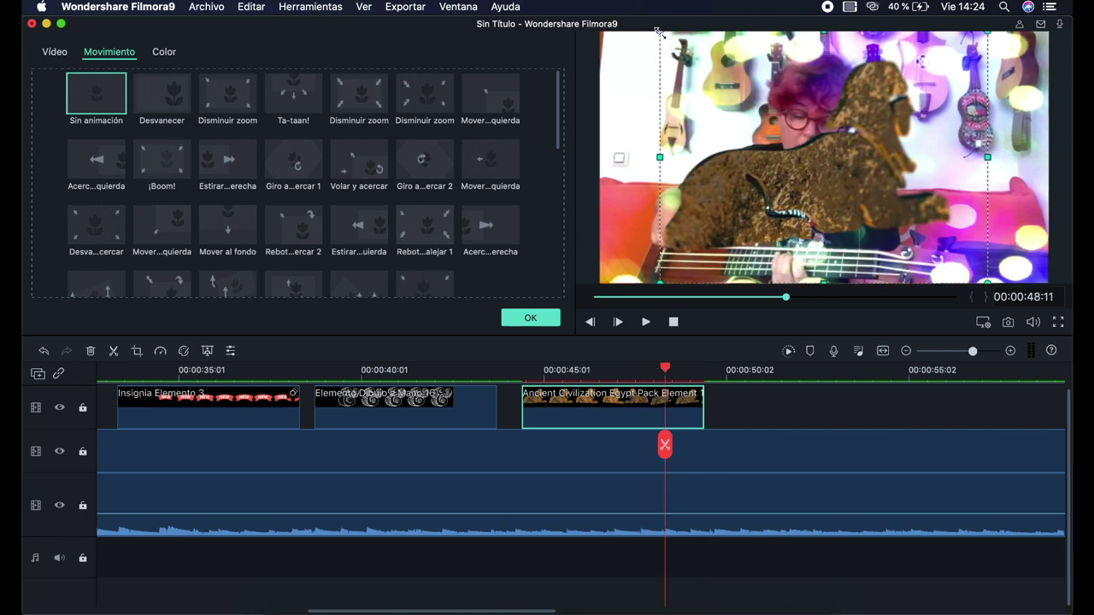
{"action": "left_click_drag", "start_coordinate": [657, 31], "coordinate": [1017, 247]}
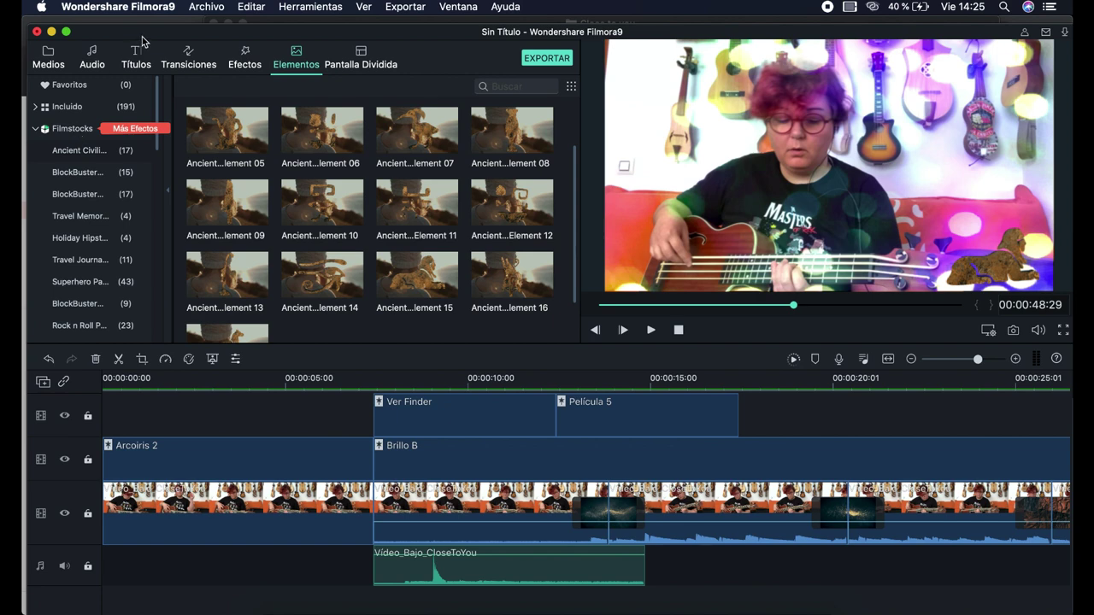
Insert the title Ancient Civilization Egypt Pack Opener 02 at the start of the base video track, pushing the existing clips back
{"action": "left_click", "coordinate": [137, 67]}
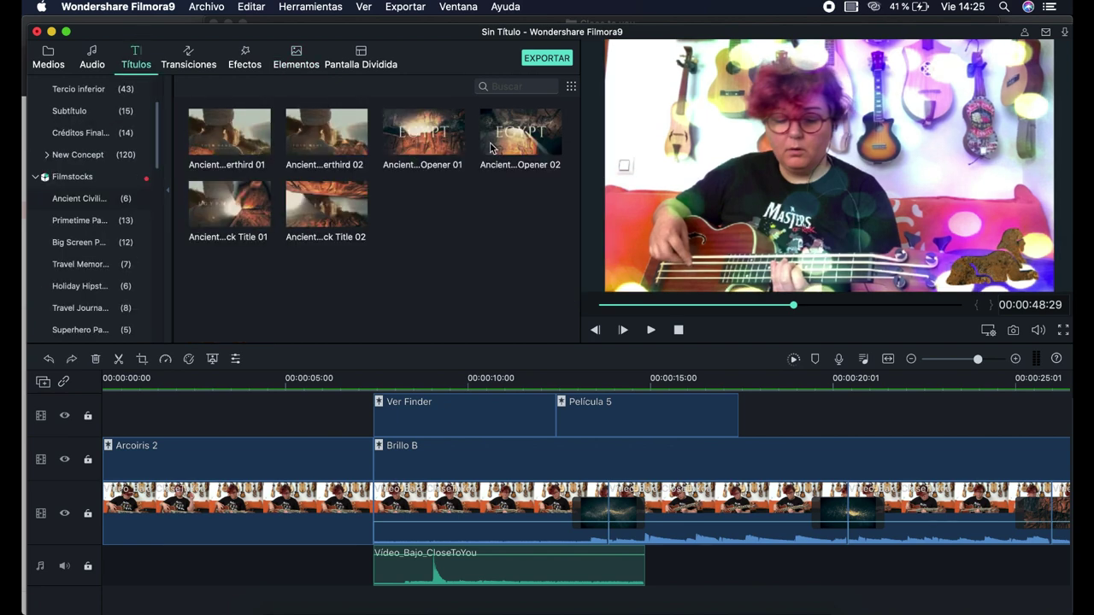
{"action": "left_click_drag", "start_coordinate": [521, 131], "coordinate": [105, 507]}
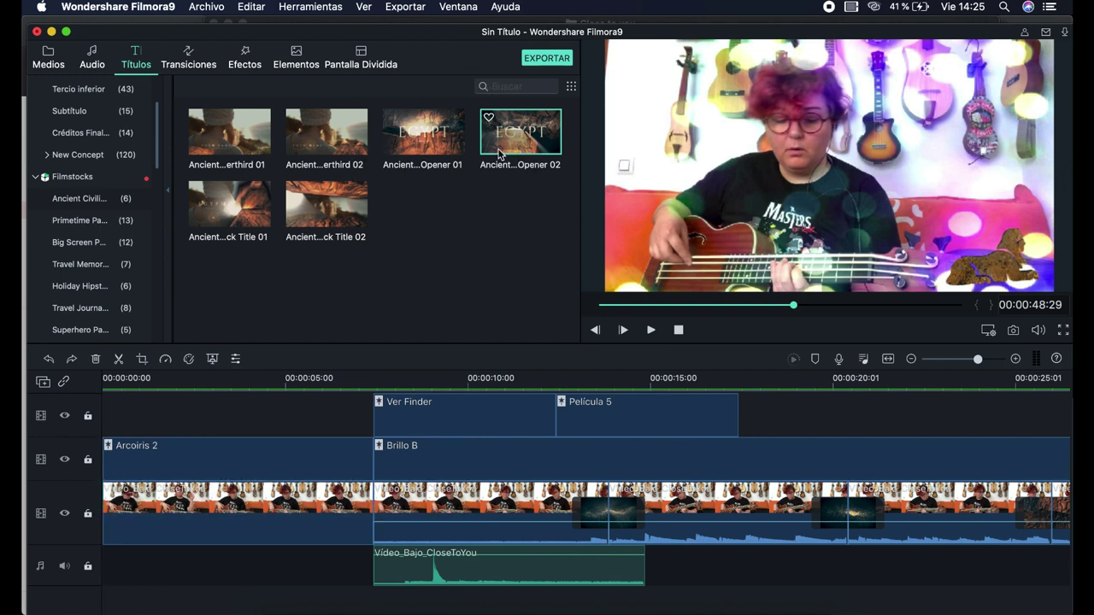
{"action": "left_click_drag", "start_coordinate": [266, 345], "coordinate": [106, 517]}
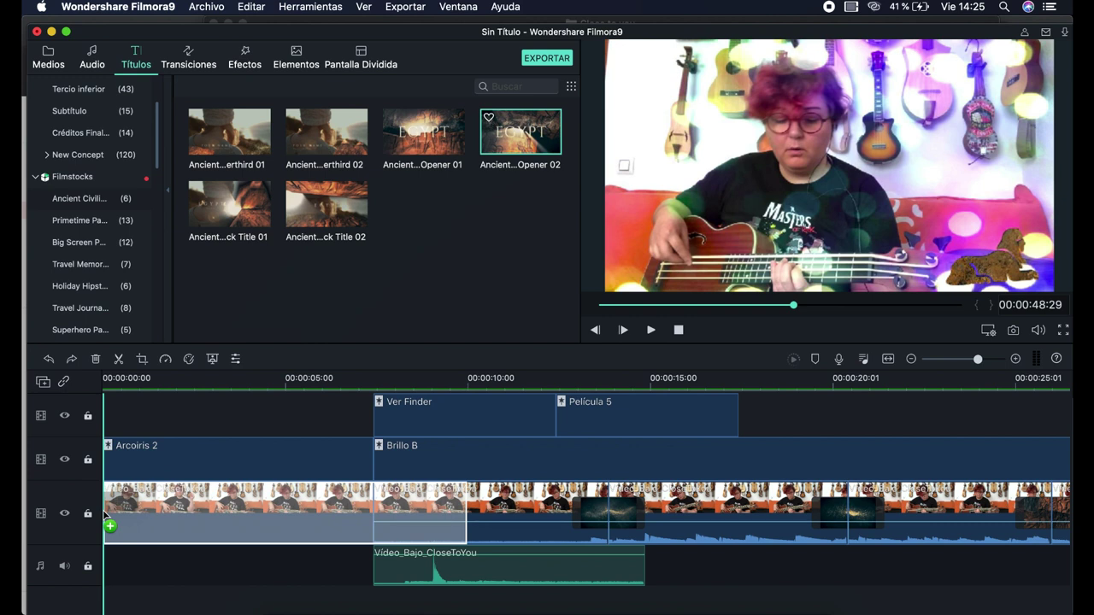
{"action": "left_click_drag", "start_coordinate": [105, 515], "coordinate": [105, 516]}
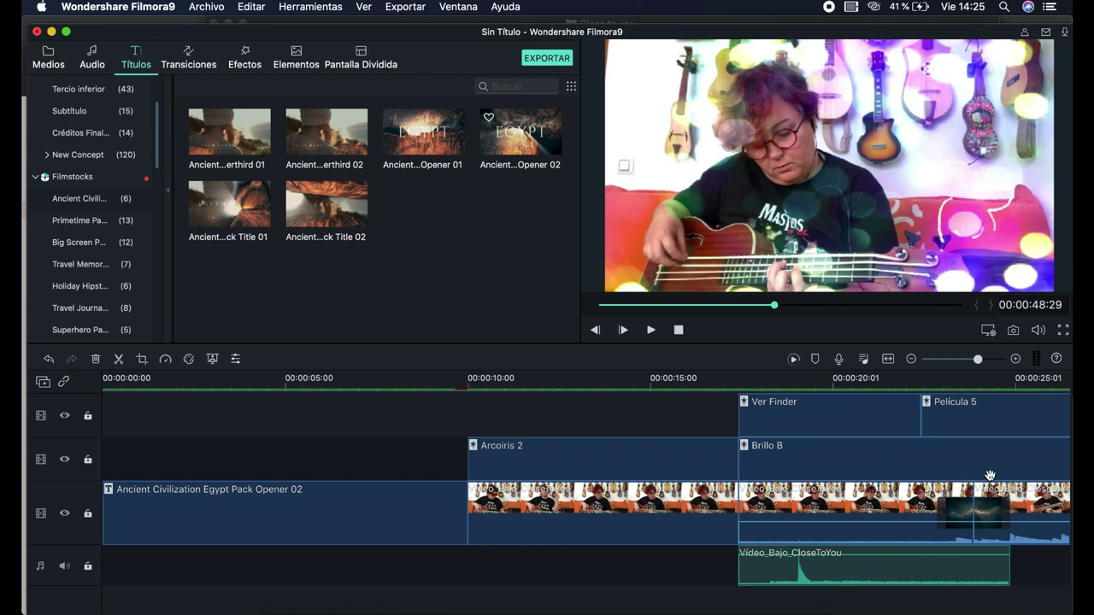
Check how the clips and effects sit along the timeline after the insertion, and play the opener from its beginning
{"action": "scroll", "coordinate": [600, 469], "scroll_direction": "right", "scroll_amount": 15}
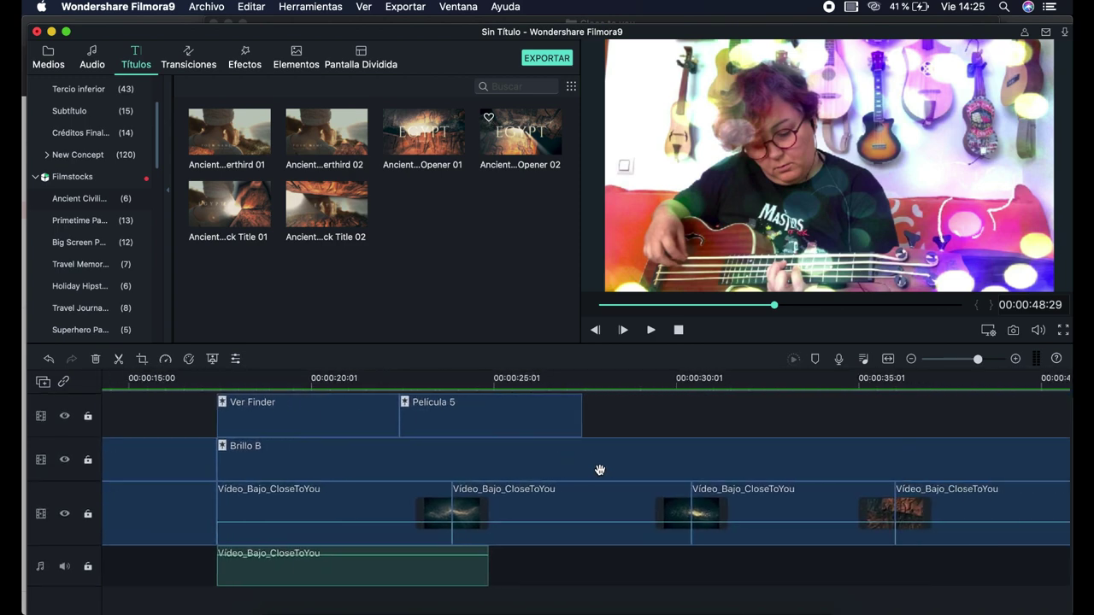
{"action": "scroll", "coordinate": [676, 476], "scroll_direction": "right", "scroll_amount": 20}
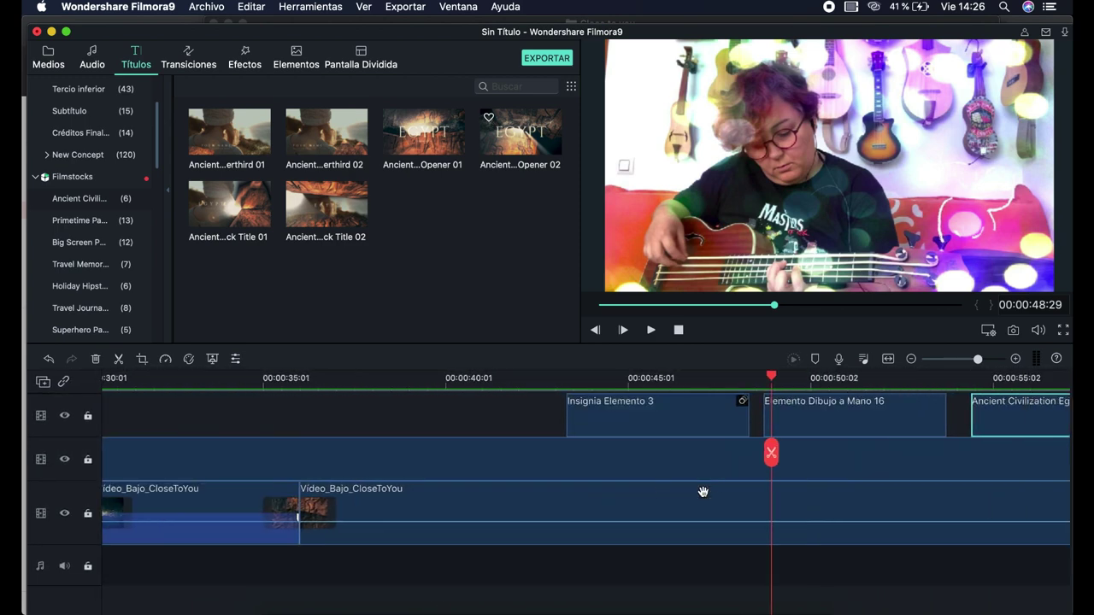
{"action": "scroll", "coordinate": [798, 472], "scroll_direction": "left", "scroll_amount": 20}
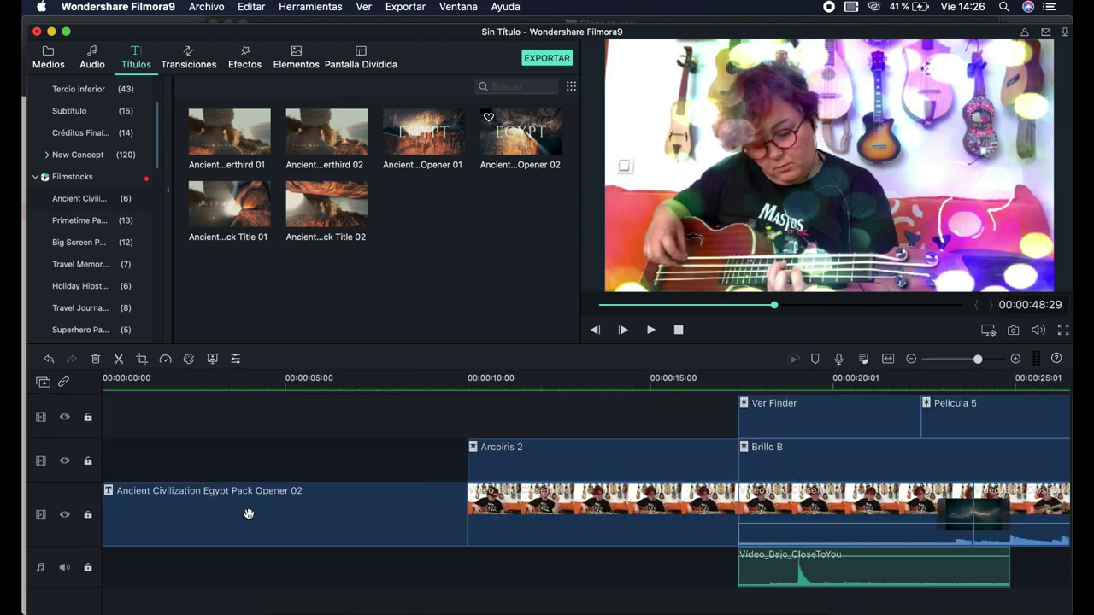
{"action": "left_click", "coordinate": [140, 387]}
{"action": "key", "text": "space"}
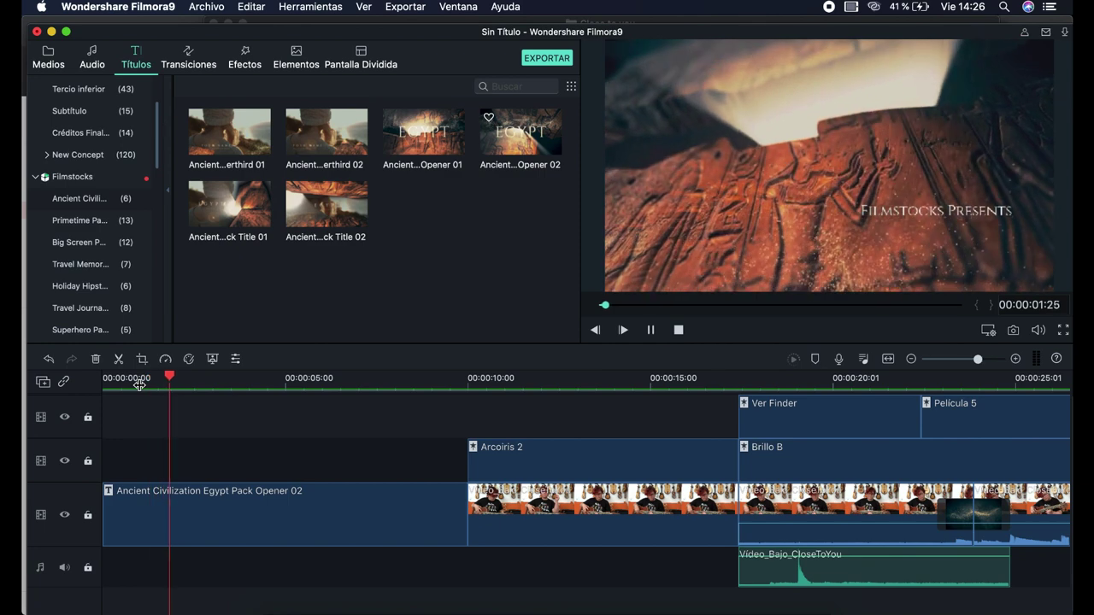
{"action": "left_click", "coordinate": [106, 383]}
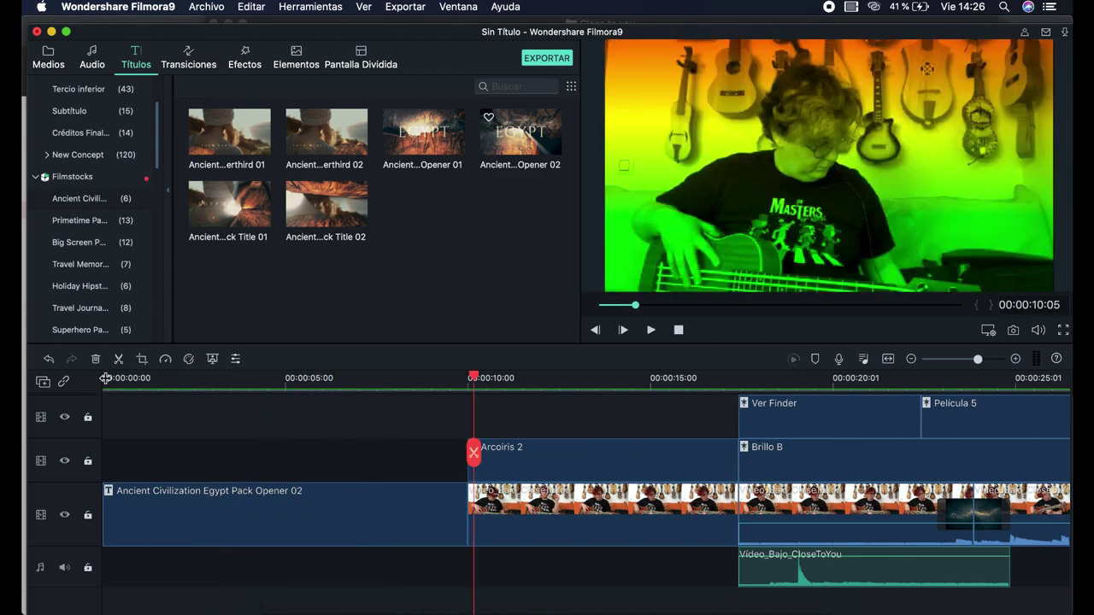
{"action": "left_click", "coordinate": [105, 379]}
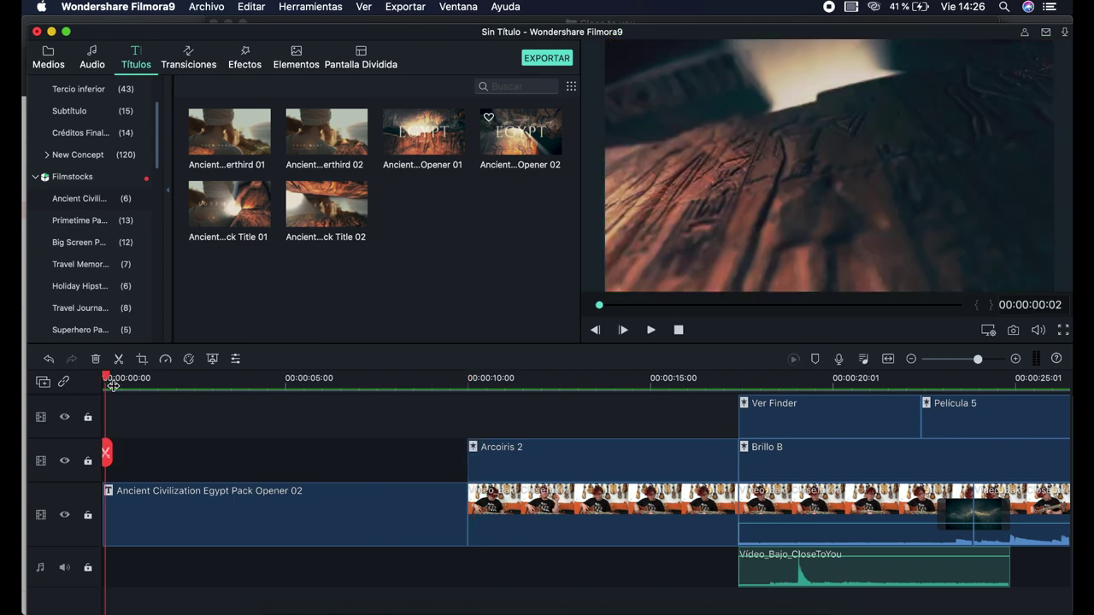
{"action": "key", "text": "space"}
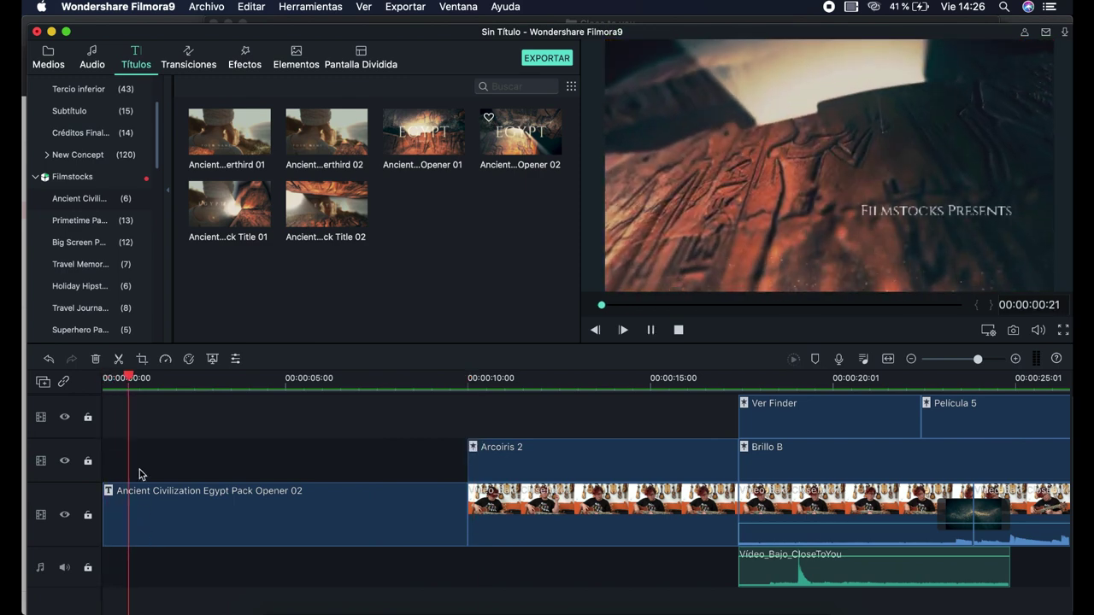
Open the Egypt opener title on the base track and replace its "A Filmora Production" line with "Factoría Musical"
{"action": "double_click", "coordinate": [153, 502]}
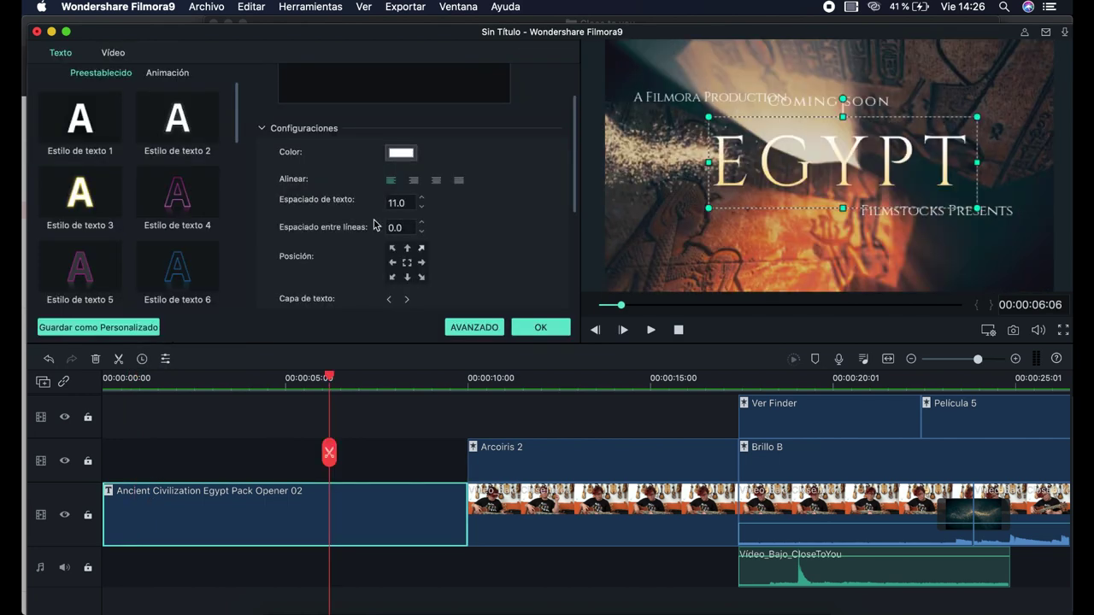
{"action": "scroll", "coordinate": [385, 222], "scroll_direction": "up", "scroll_amount": 3}
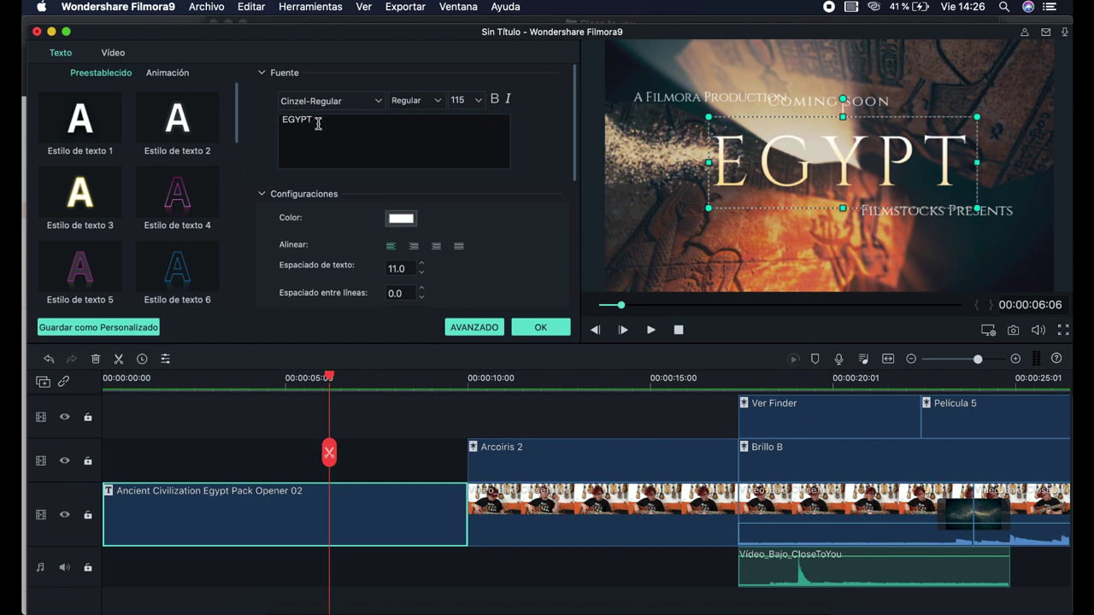
{"action": "left_click_drag", "start_coordinate": [318, 124], "coordinate": [275, 125]}
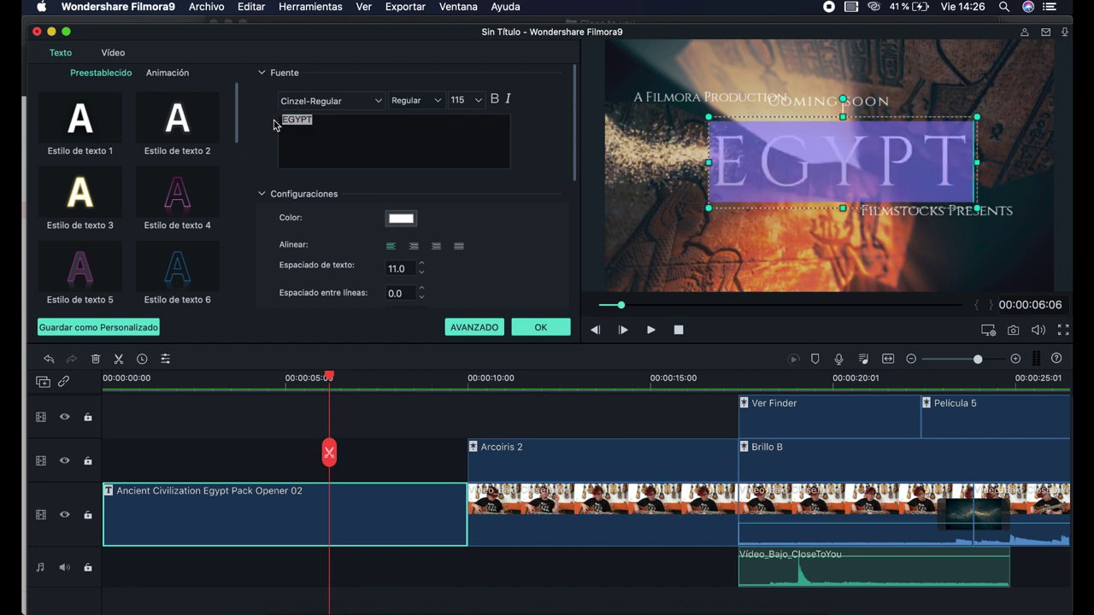
{"action": "left_click", "coordinate": [341, 147]}
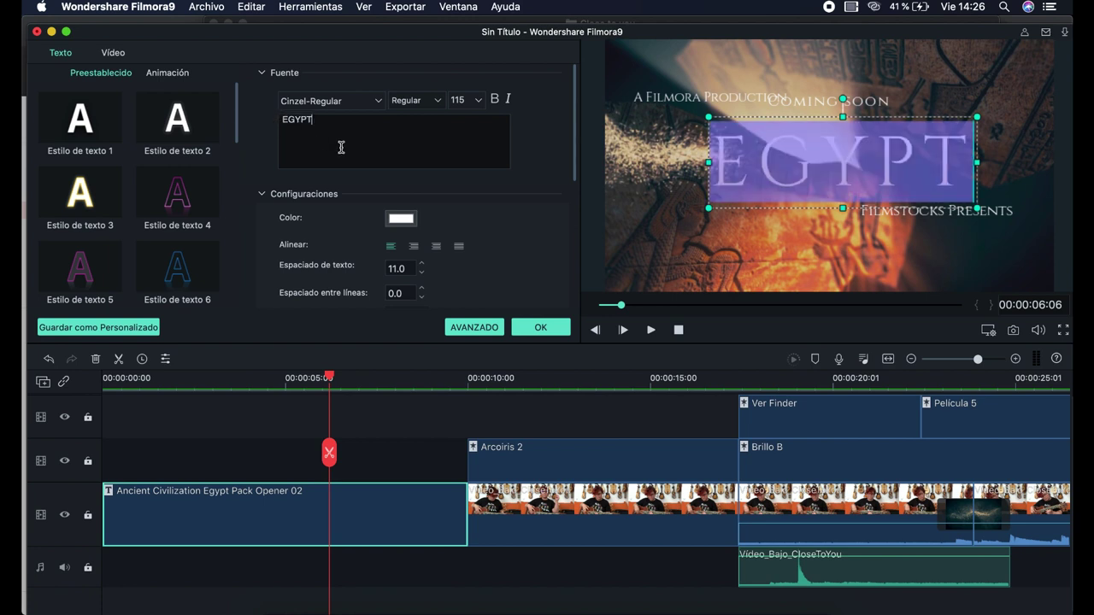
{"action": "left_click", "coordinate": [665, 99]}
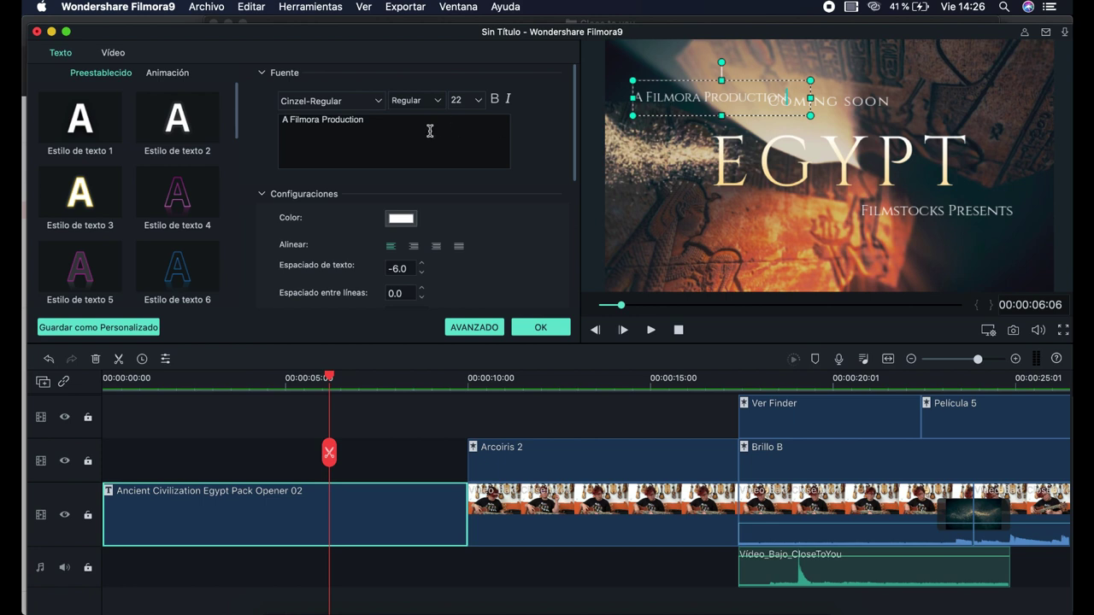
{"action": "left_click_drag", "start_coordinate": [366, 121], "coordinate": [277, 125]}
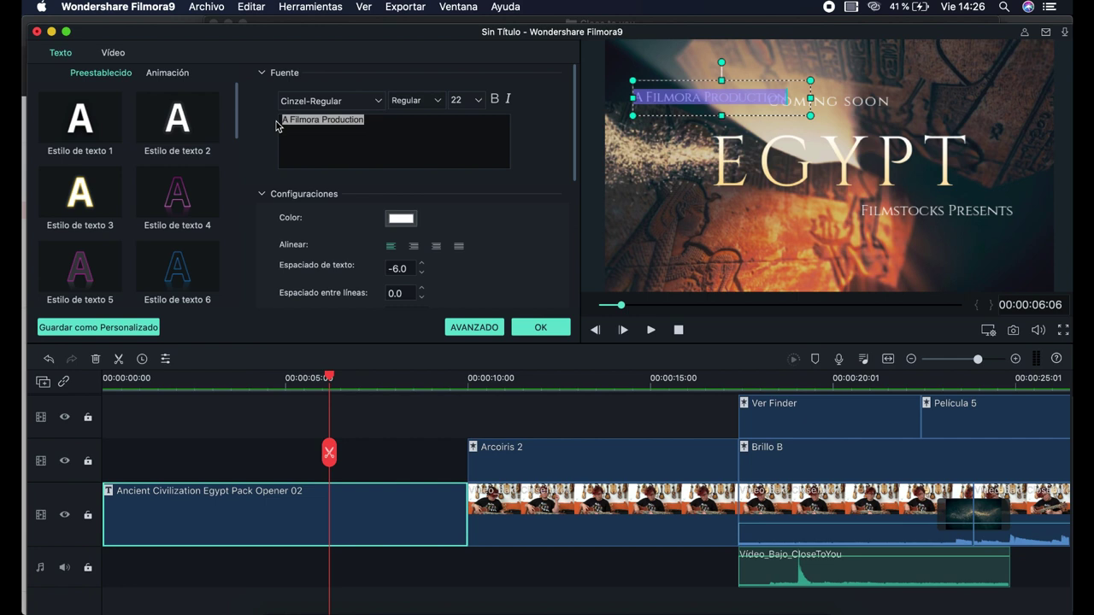
{"action": "type", "text": "Fac"}
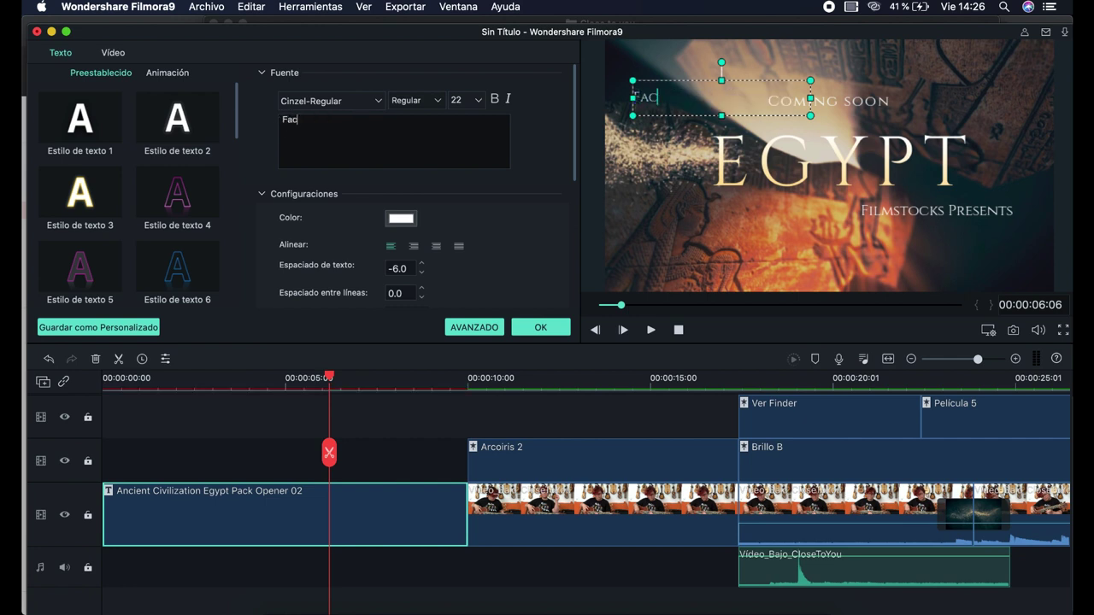
{"action": "type", "text": "toria Musical"}
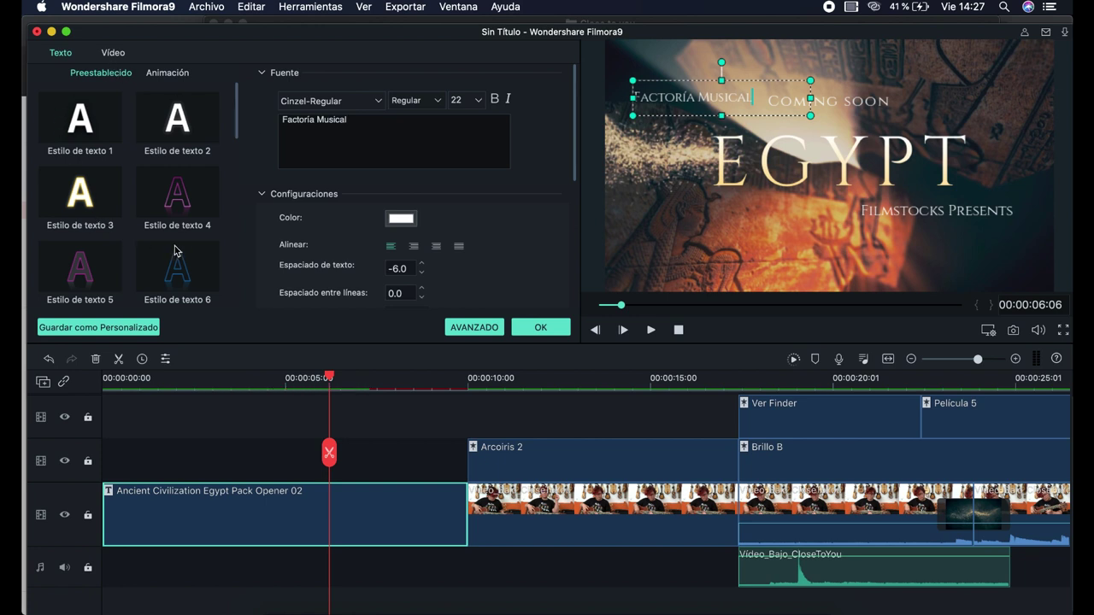
Apply a yellow preset text style to the "Factoría Musical" line of the opener
{"action": "scroll", "coordinate": [174, 250], "scroll_direction": "down", "scroll_amount": 10}
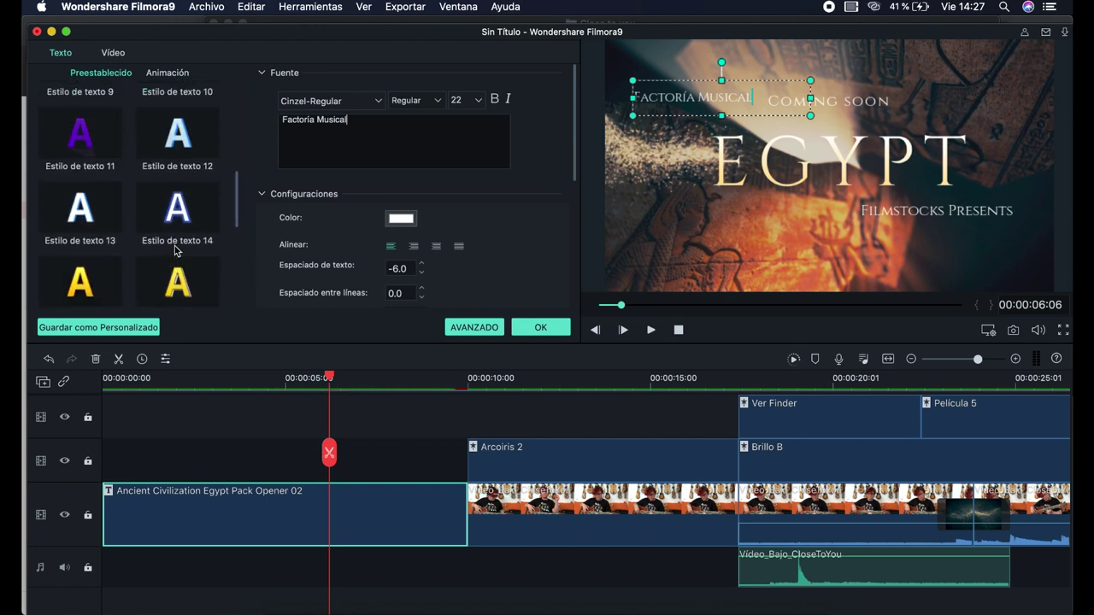
{"action": "scroll", "coordinate": [174, 250], "scroll_direction": "up", "scroll_amount": 10}
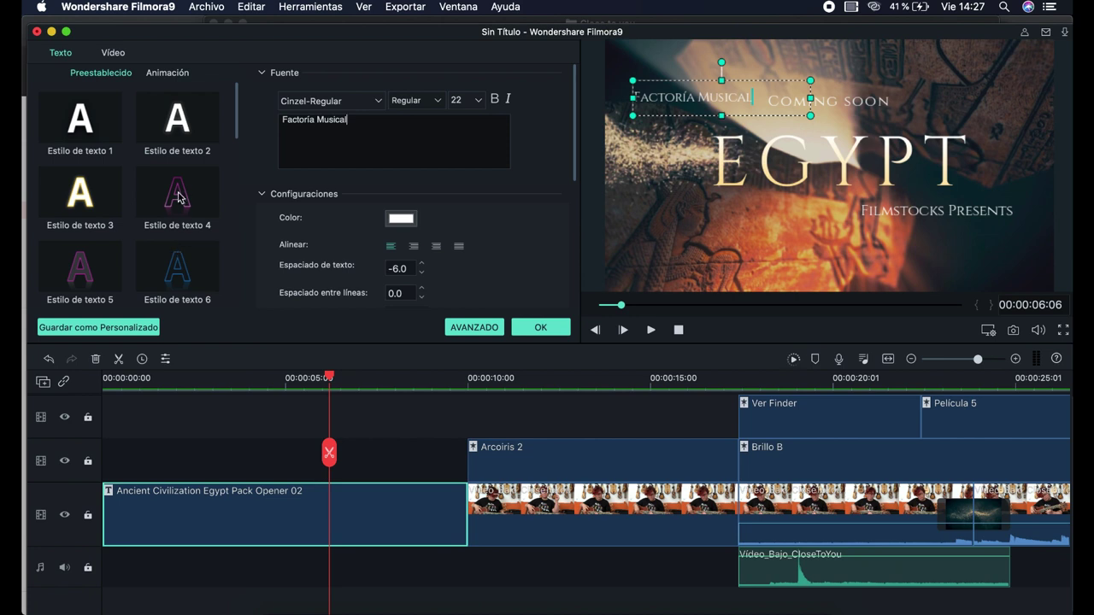
{"action": "left_click", "coordinate": [178, 197]}
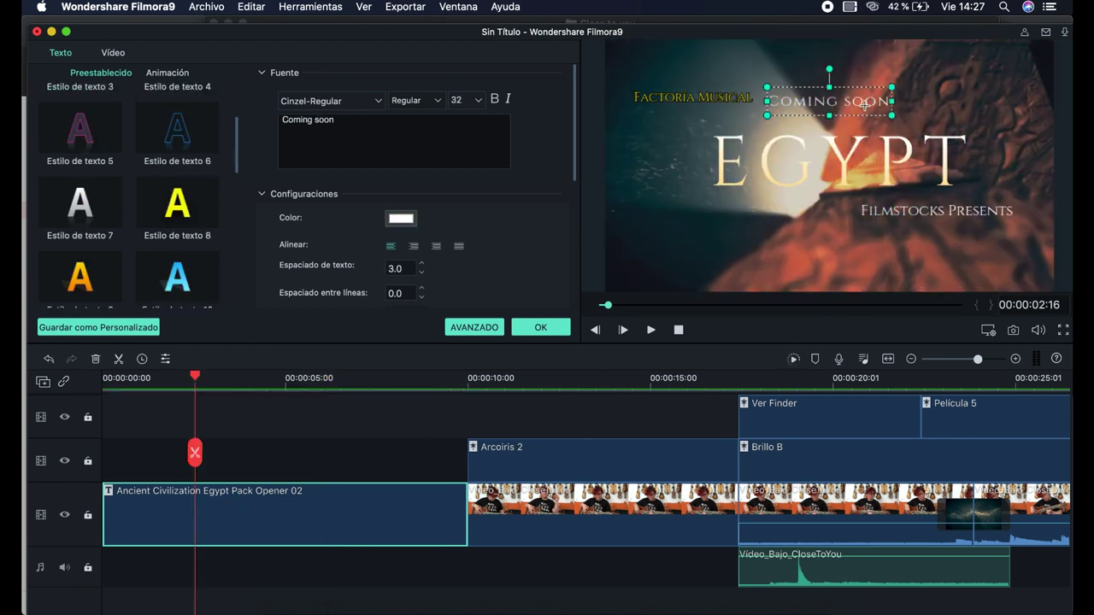
{"action": "left_click", "coordinate": [687, 97]}
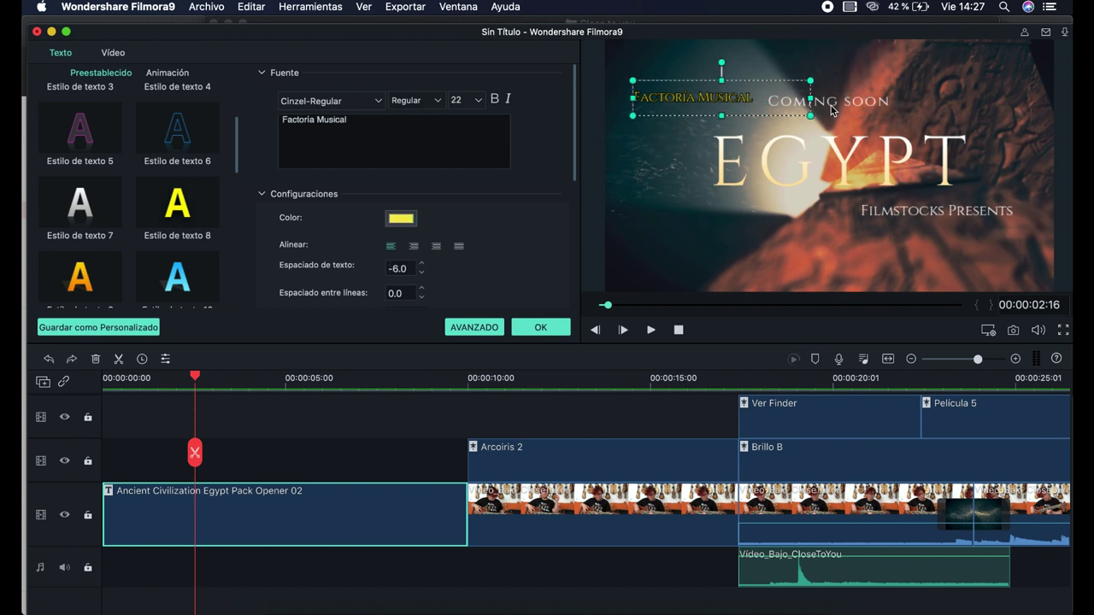
Delete the "Coming soon" text from the opener title, leave the text editor and play part of the opener
{"action": "left_click", "coordinate": [859, 103]}
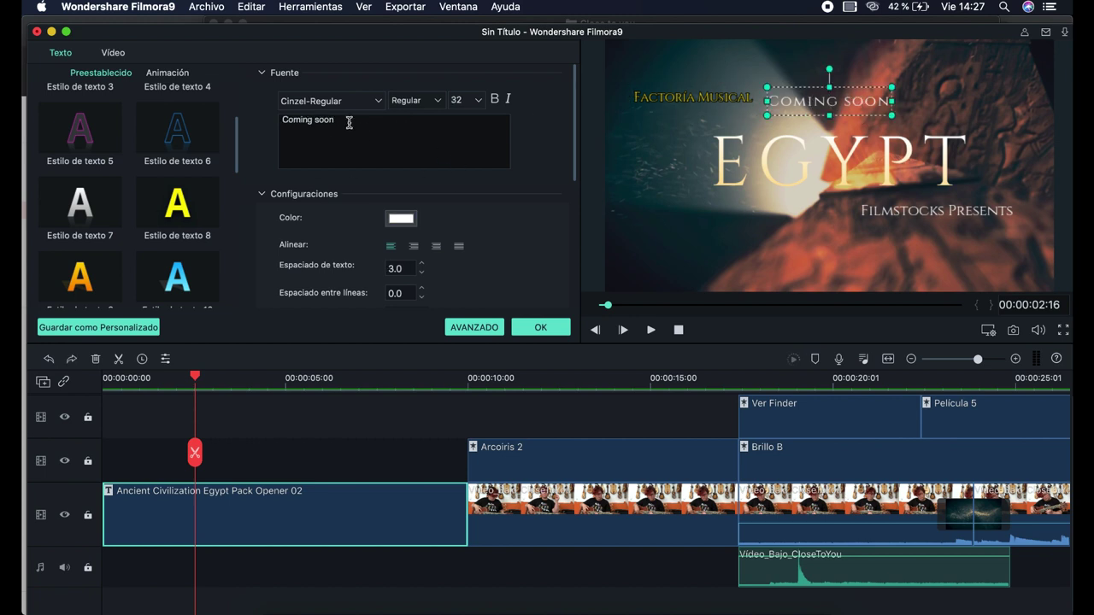
{"action": "left_click_drag", "start_coordinate": [349, 123], "coordinate": [277, 121]}
{"action": "key", "text": "BackSpace"}
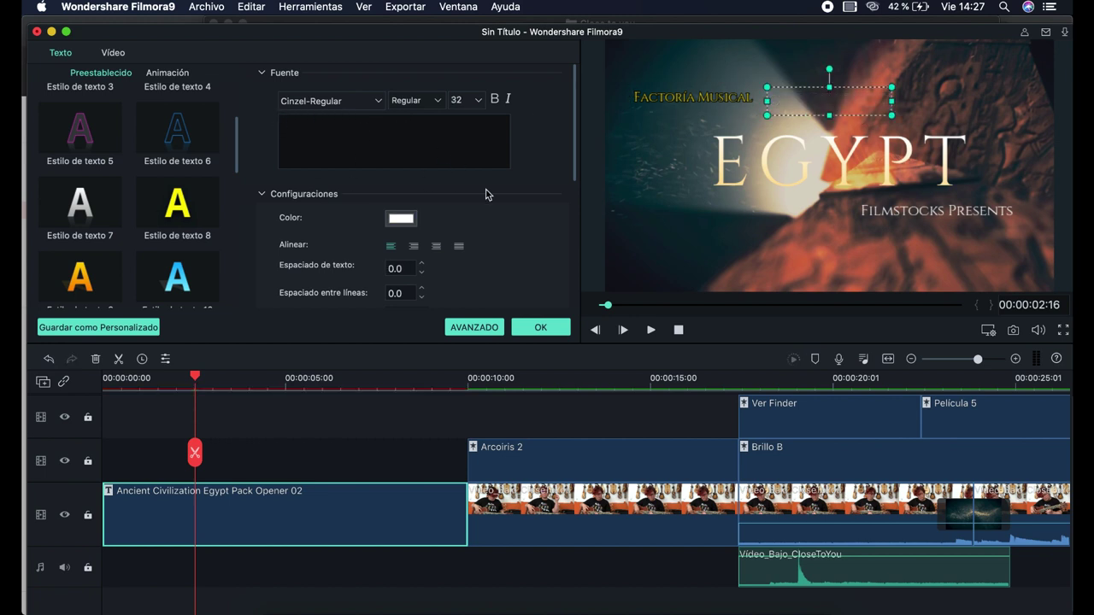
{"action": "key", "text": "Escape"}
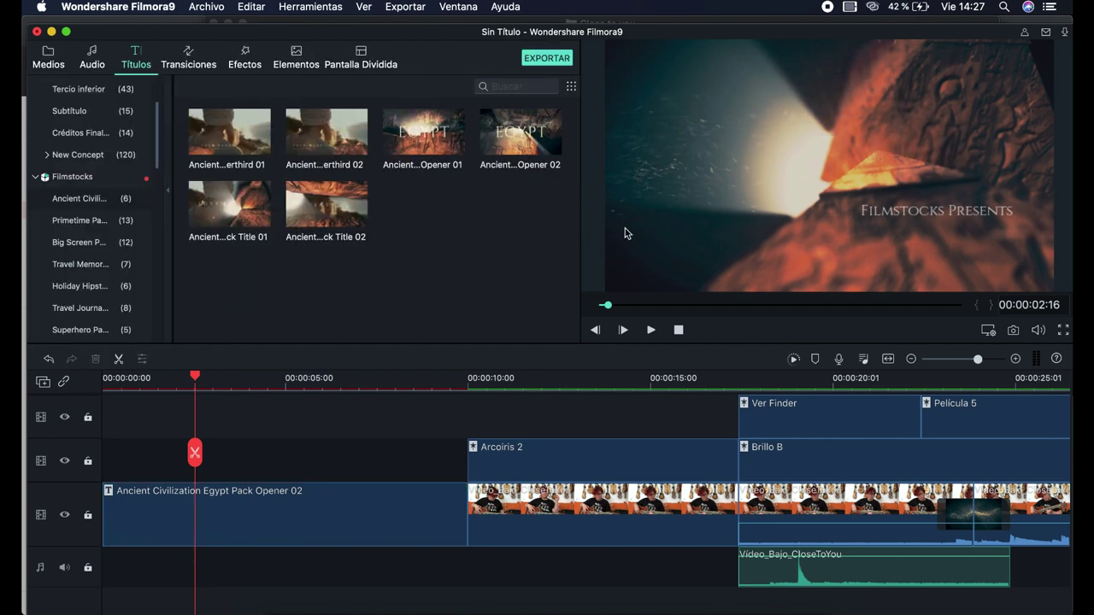
{"action": "left_click", "coordinate": [168, 377]}
{"action": "key", "text": "space"}
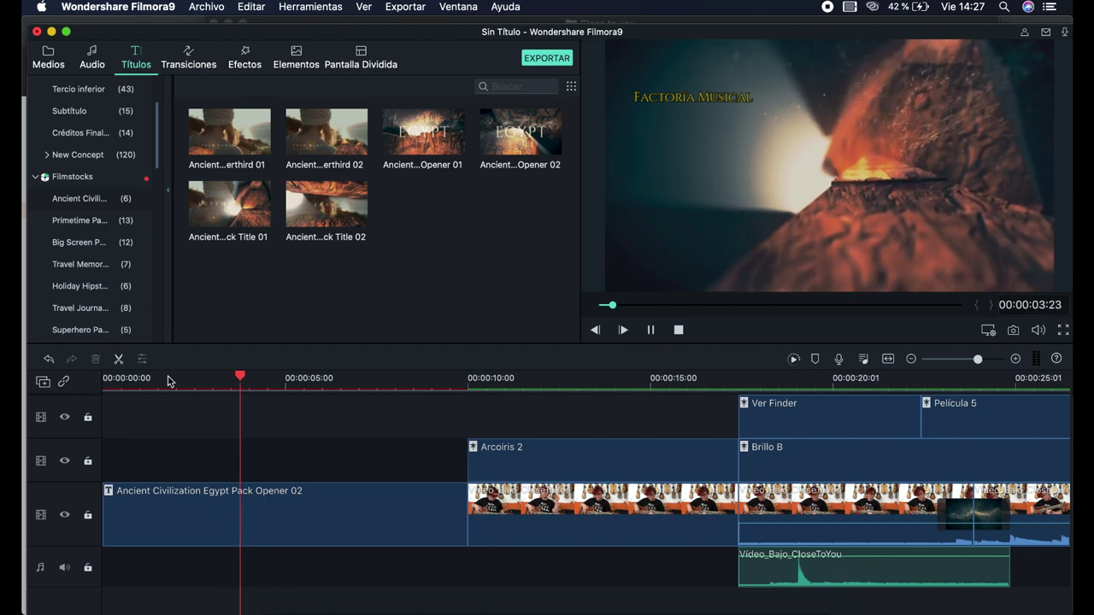
{"action": "key", "text": "space"}
Replace the opener's "Filmstocks Presents" line with "Tutorial Básico Filmora", followed by a line break
{"action": "double_click", "coordinate": [222, 521]}
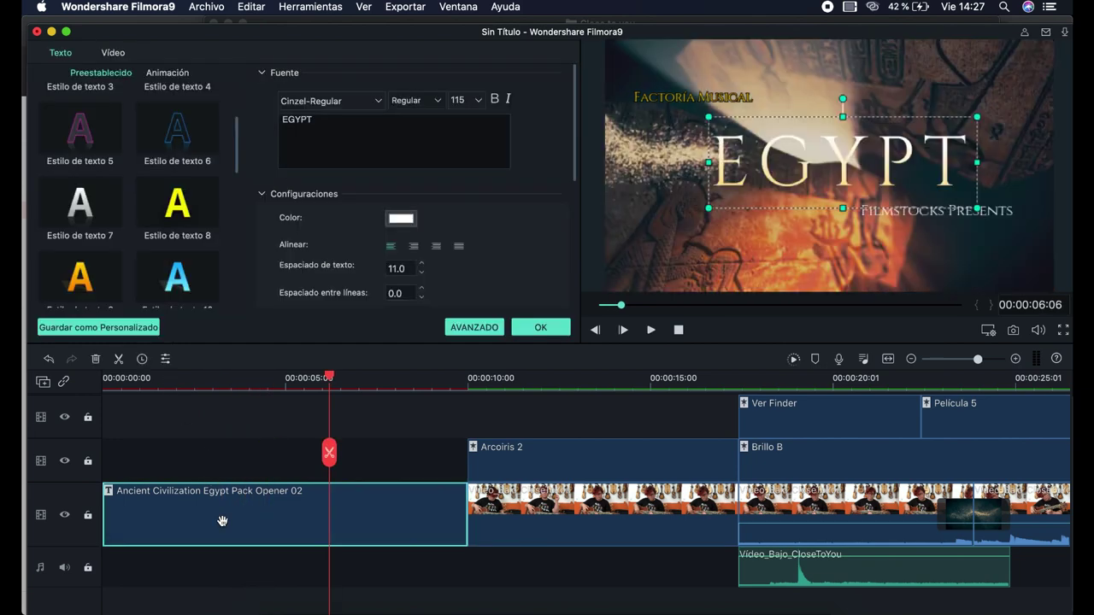
{"action": "left_click", "coordinate": [999, 216]}
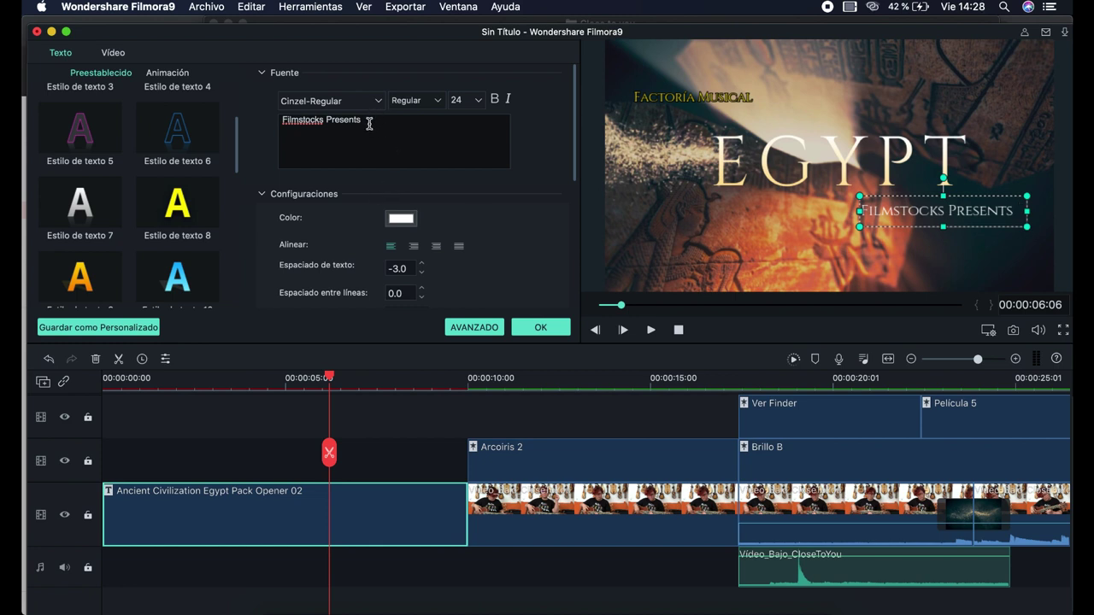
{"action": "left_click_drag", "start_coordinate": [367, 120], "coordinate": [267, 127]}
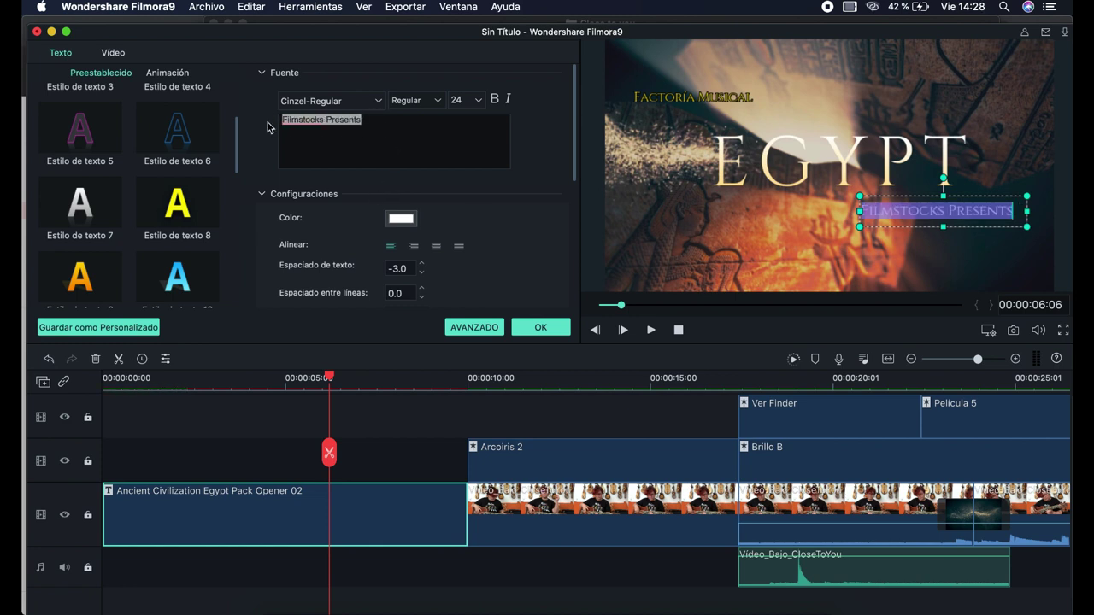
{"action": "key", "text": "BackSpace"}
{"action": "type", "text": "Tutor"}
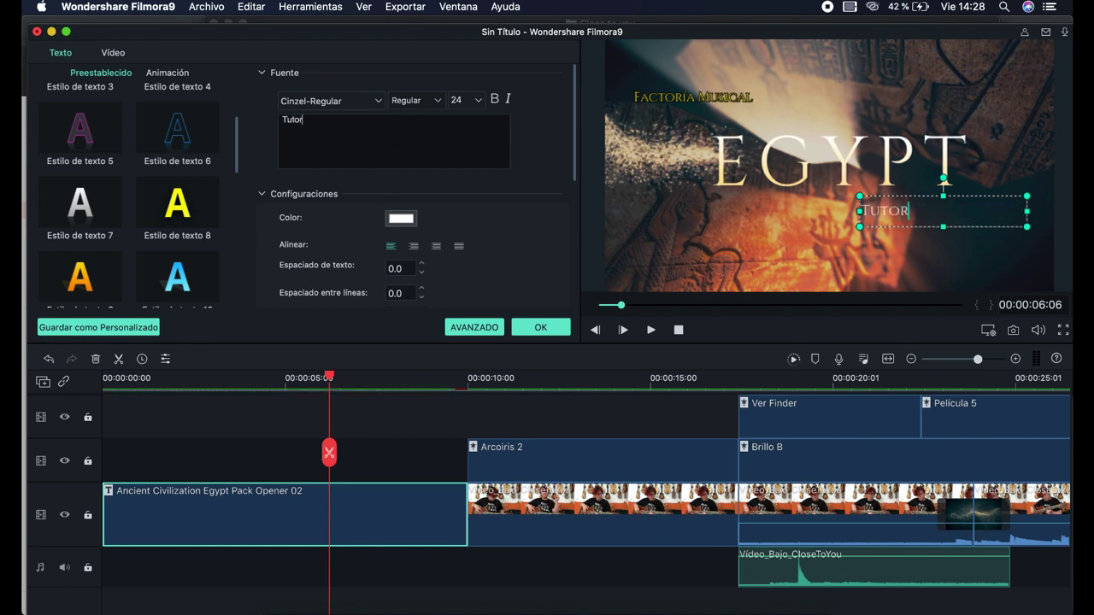
{"action": "type", "text": "ial Básico"}
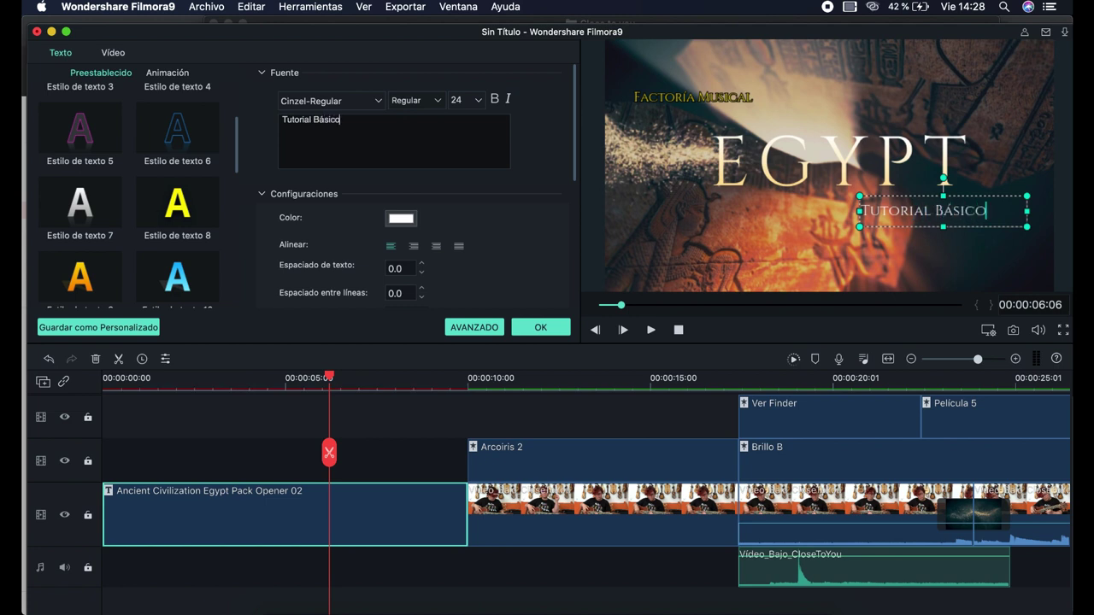
{"action": "type", "text": " Filmora"}
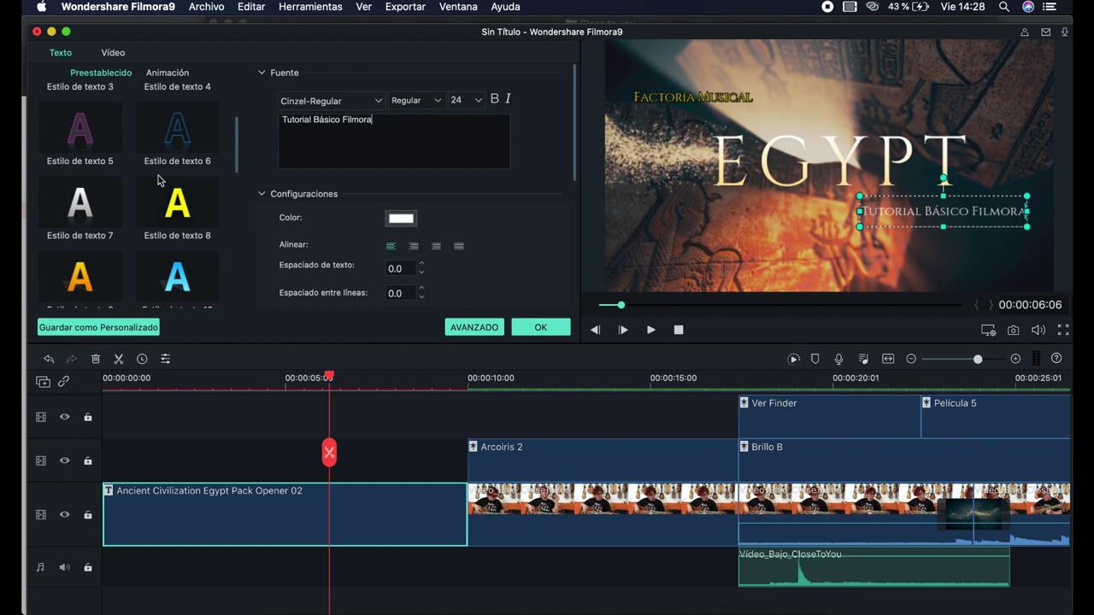
{"action": "key", "text": "Return"}
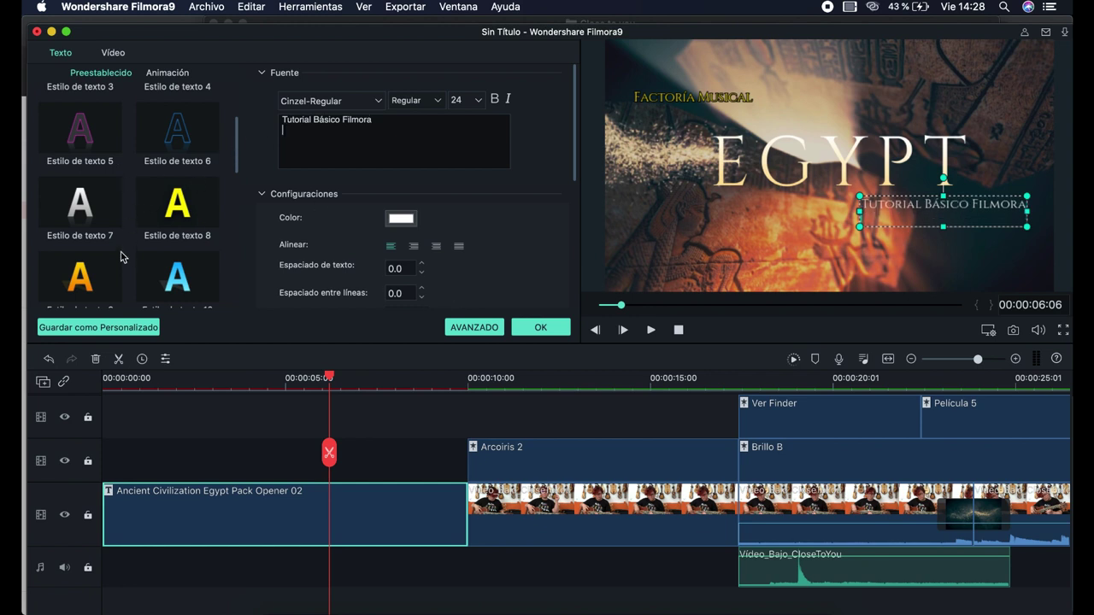
Apply the preset Estilo de texto 9 to the "Tutorial Básico Filmora" line and accept the title edits
{"action": "scroll", "coordinate": [126, 259], "scroll_direction": "down", "scroll_amount": 3}
{"action": "left_click", "coordinate": [98, 189]}
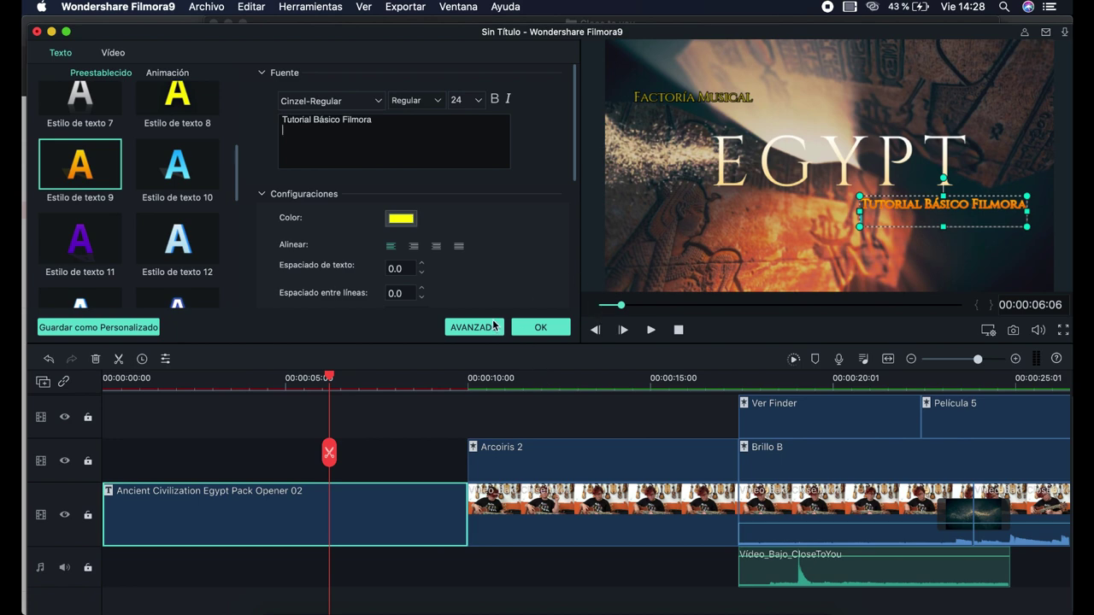
{"action": "left_click", "coordinate": [541, 328]}
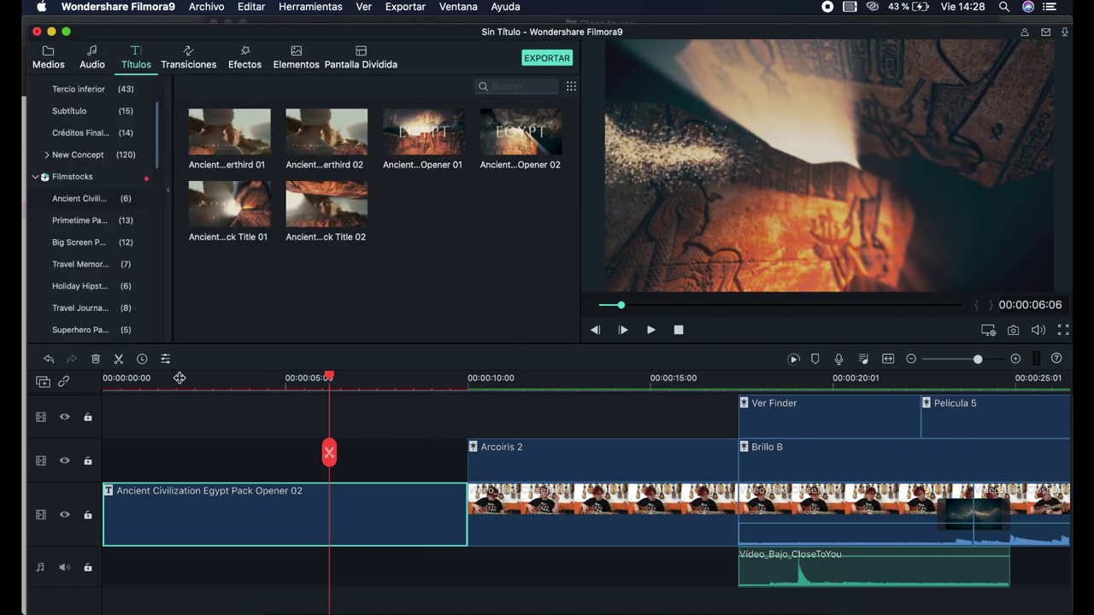
Play the edited opener from the start of the timeline to check its texts
{"action": "left_click", "coordinate": [103, 384]}
{"action": "key", "text": "space"}
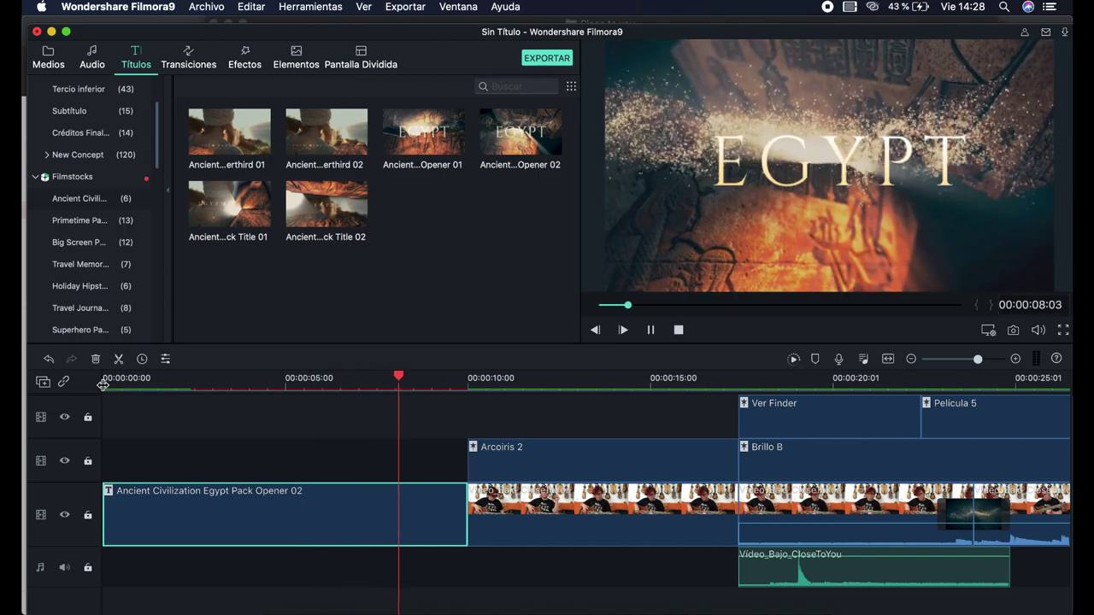
{"action": "key", "text": "space"}
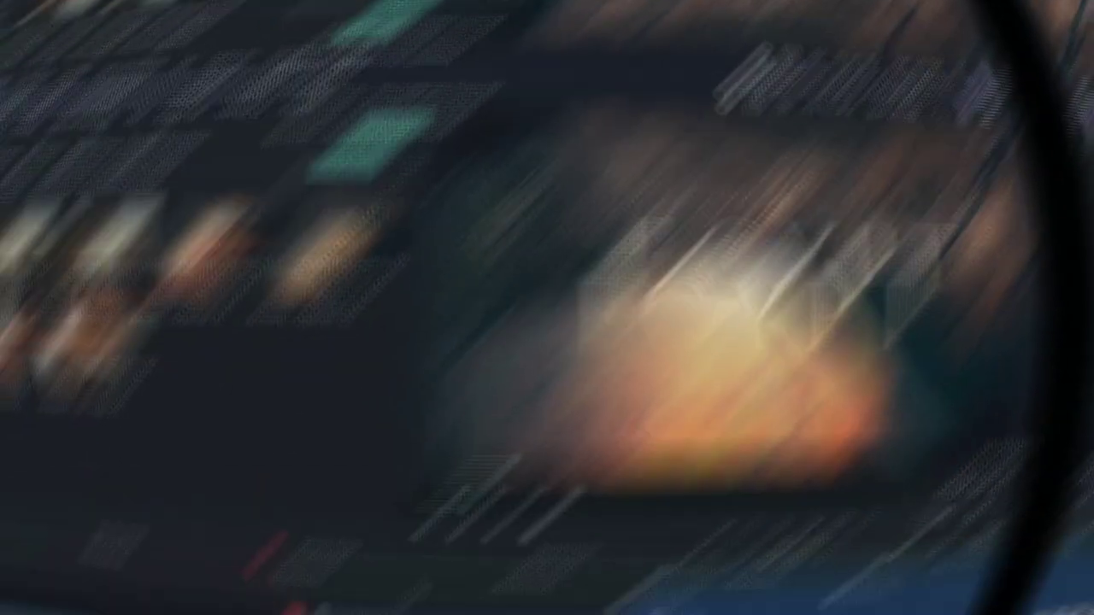
Go to the end of the timeline and preview the end-credit titles Créditos 1 and Créditos 2
{"action": "scroll", "coordinate": [518, 531], "scroll_direction": "right", "scroll_amount": 20}
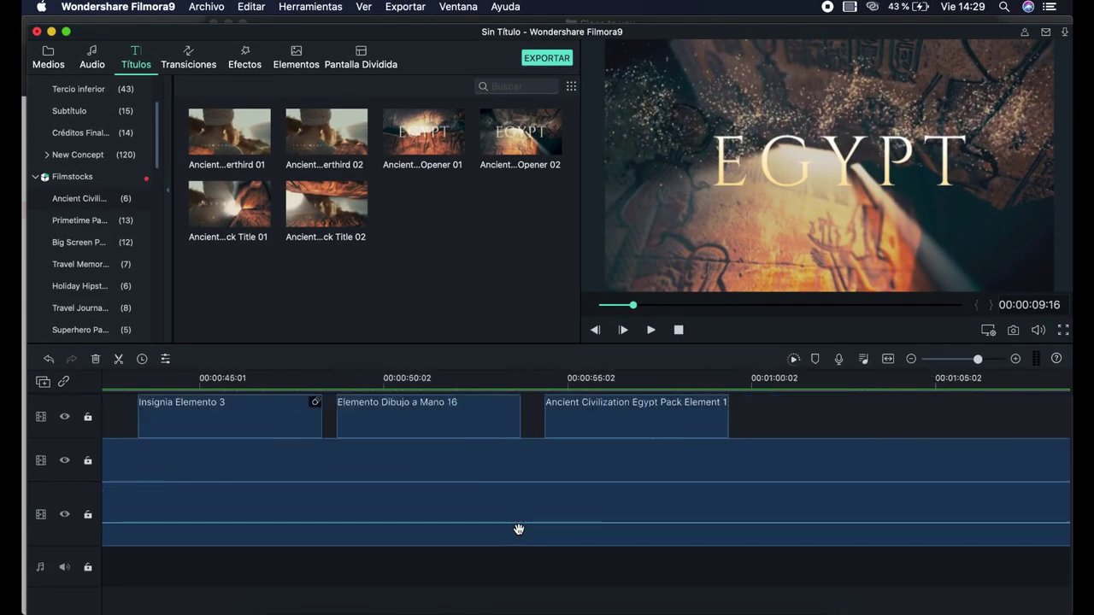
{"action": "scroll", "coordinate": [517, 528], "scroll_direction": "left", "scroll_amount": 5}
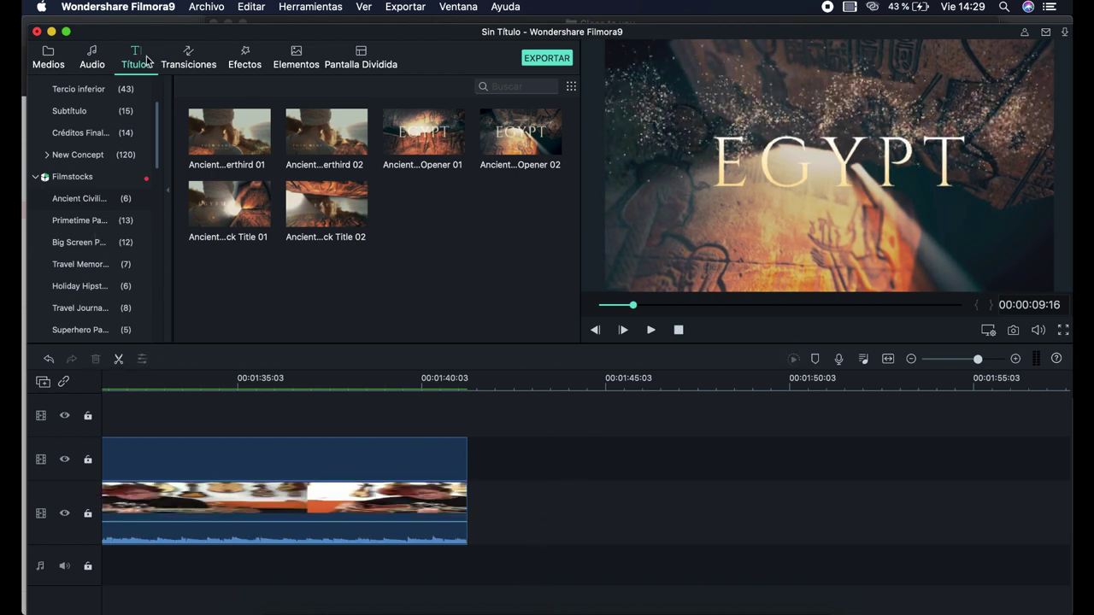
{"action": "left_click", "coordinate": [101, 136]}
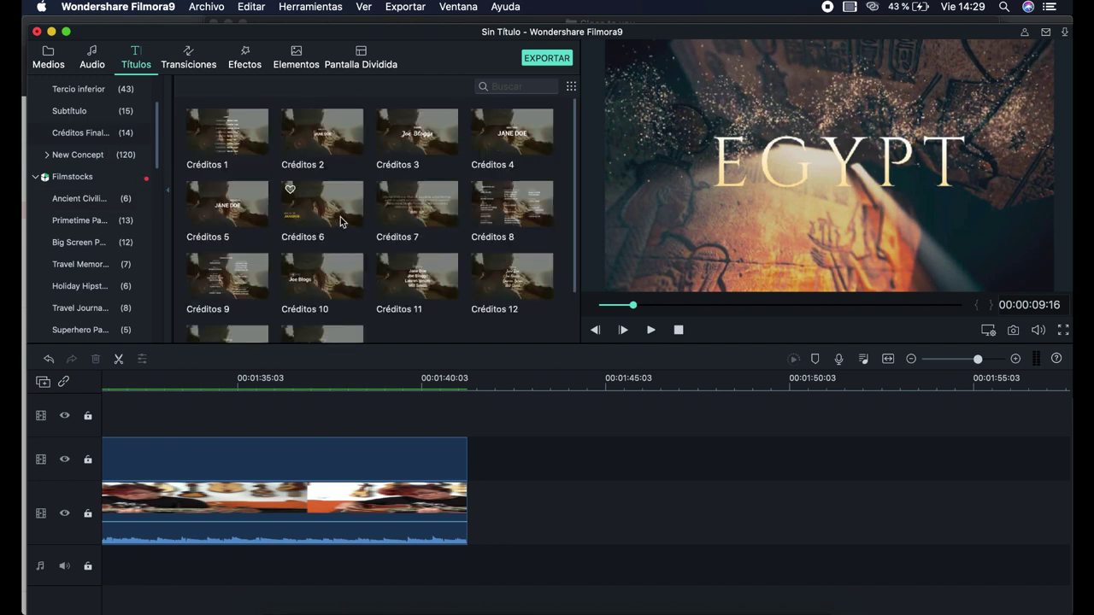
{"action": "left_click", "coordinate": [240, 147]}
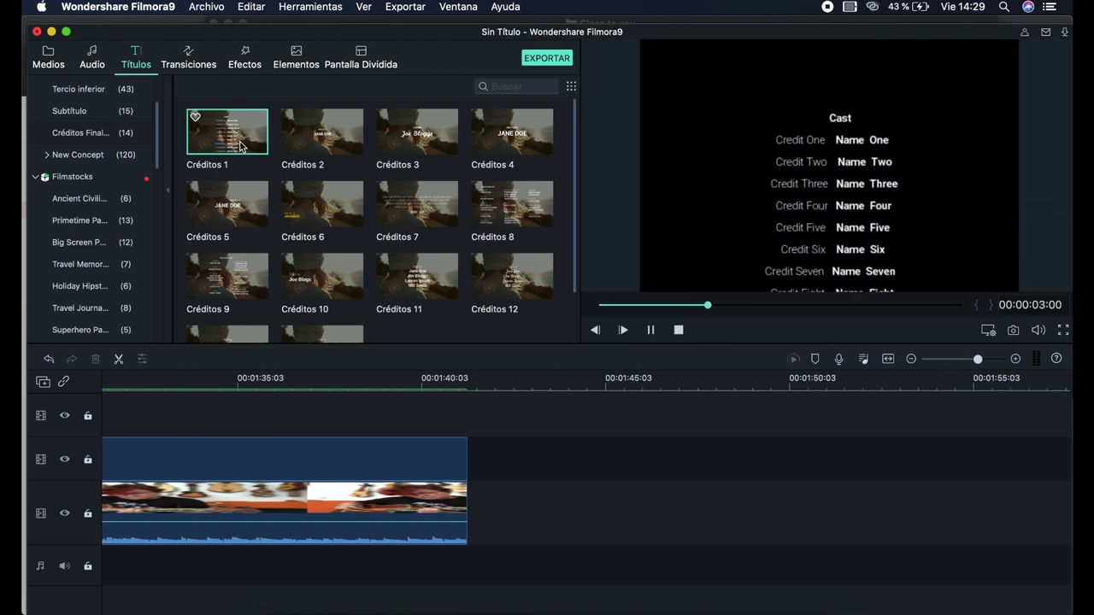
{"action": "left_click", "coordinate": [322, 126]}
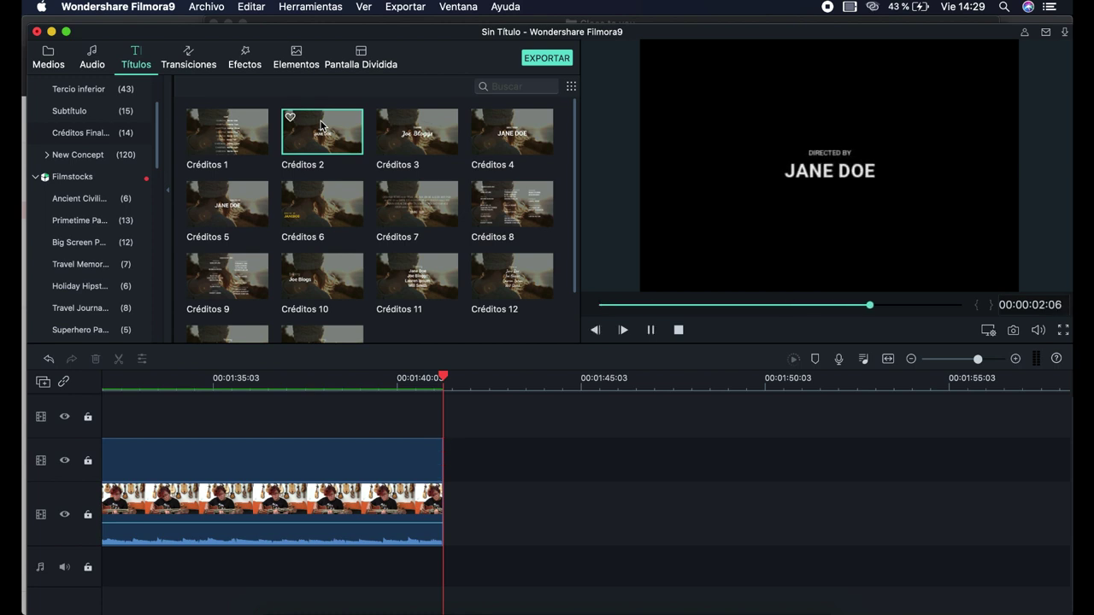
Add the Créditos 3 title right after the last clip on the base video track and play it
{"action": "left_click", "coordinate": [414, 139]}
{"action": "left_click_drag", "start_coordinate": [414, 140], "coordinate": [447, 500]}
{"action": "key", "text": "space"}
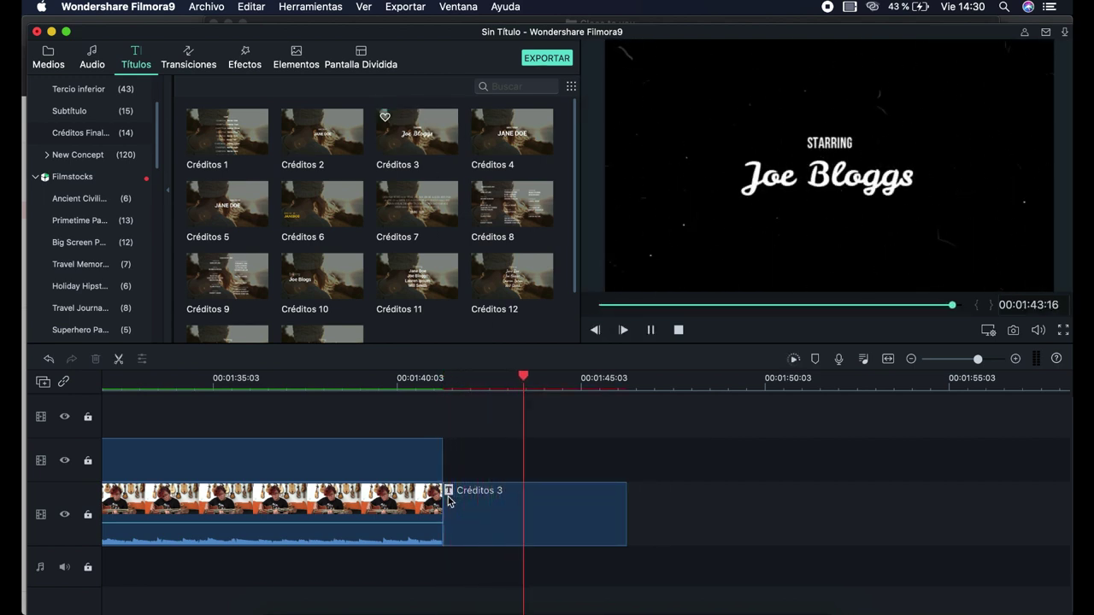
{"action": "key", "text": "space"}
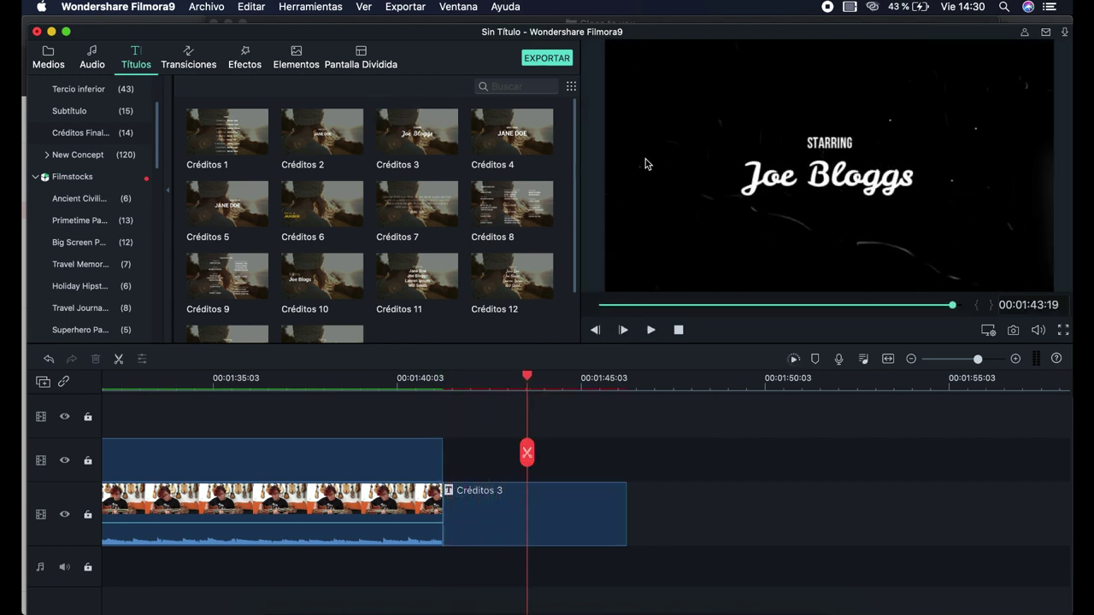
Open the Créditos 3 title for editing and replace its name line "Joe Bloggs" with the author's website address
{"action": "double_click", "coordinate": [549, 516]}
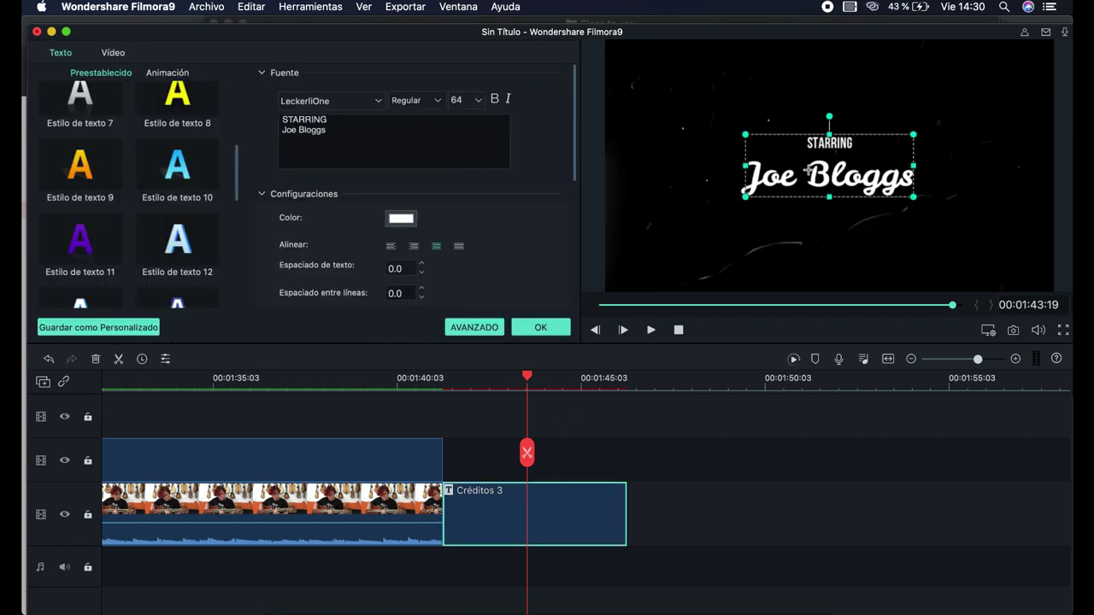
{"action": "left_click_drag", "start_coordinate": [339, 129], "coordinate": [270, 129]}
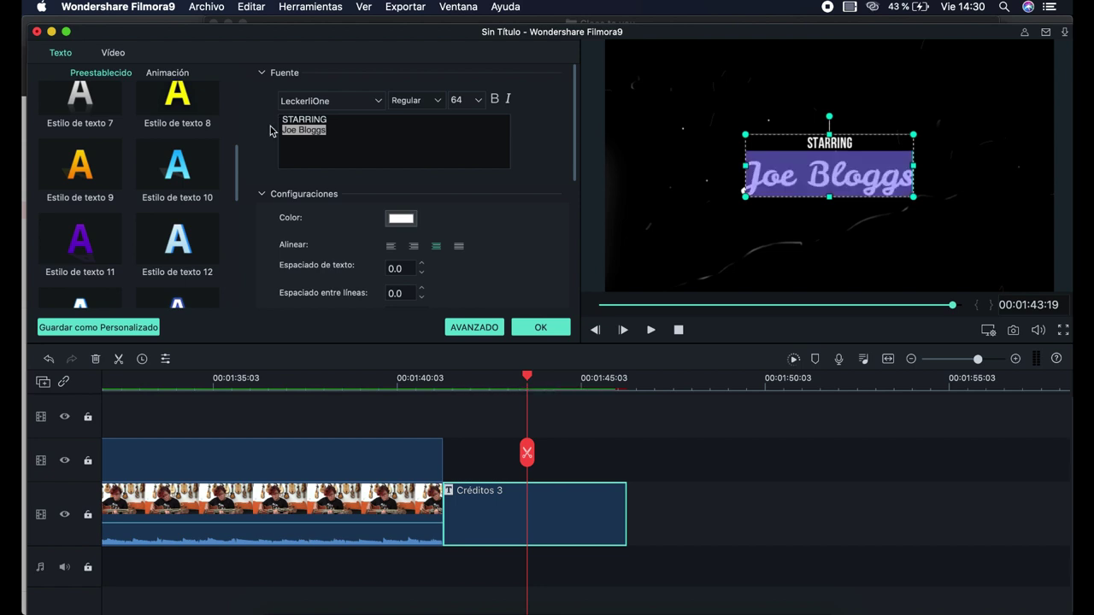
{"action": "type", "text": "www.marta"}
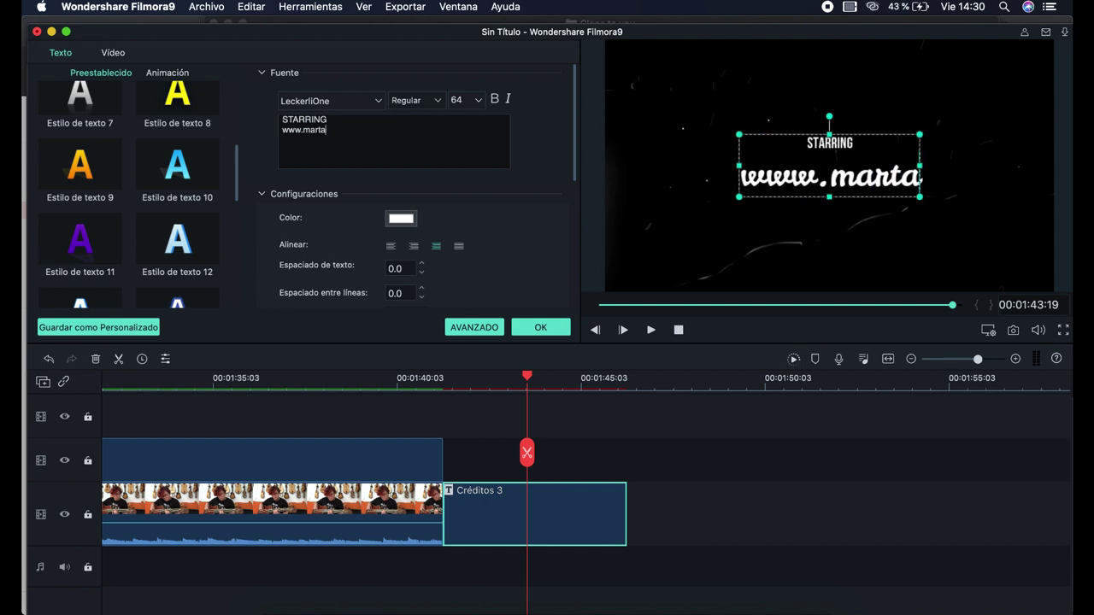
{"action": "type", "text": "serranogil.com"}
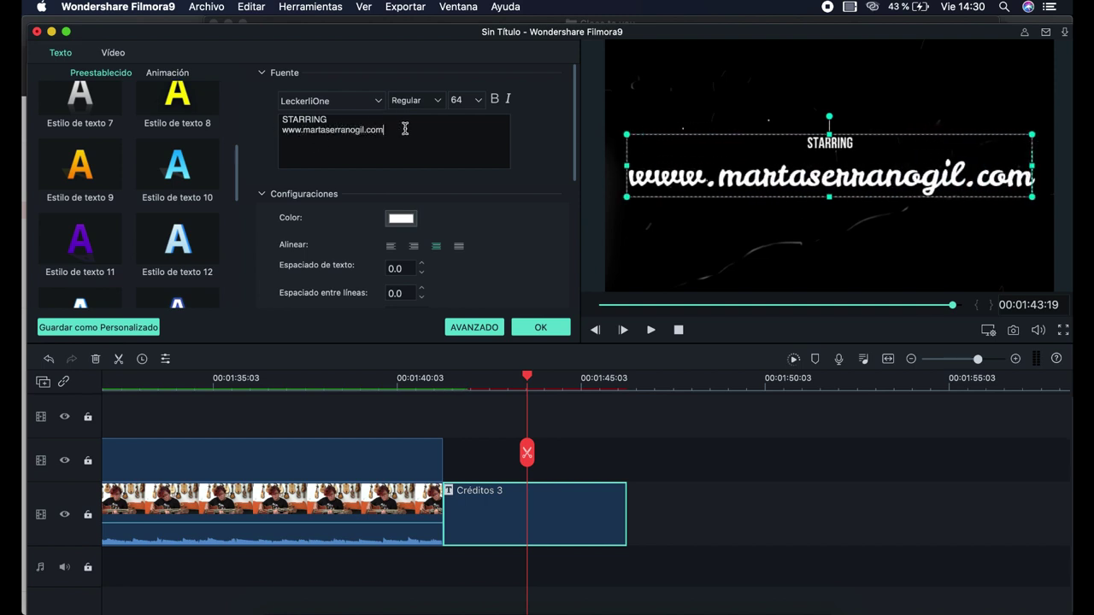
Set the font size of the website line in the credits title to 30
{"action": "left_click_drag", "start_coordinate": [401, 129], "coordinate": [277, 129]}
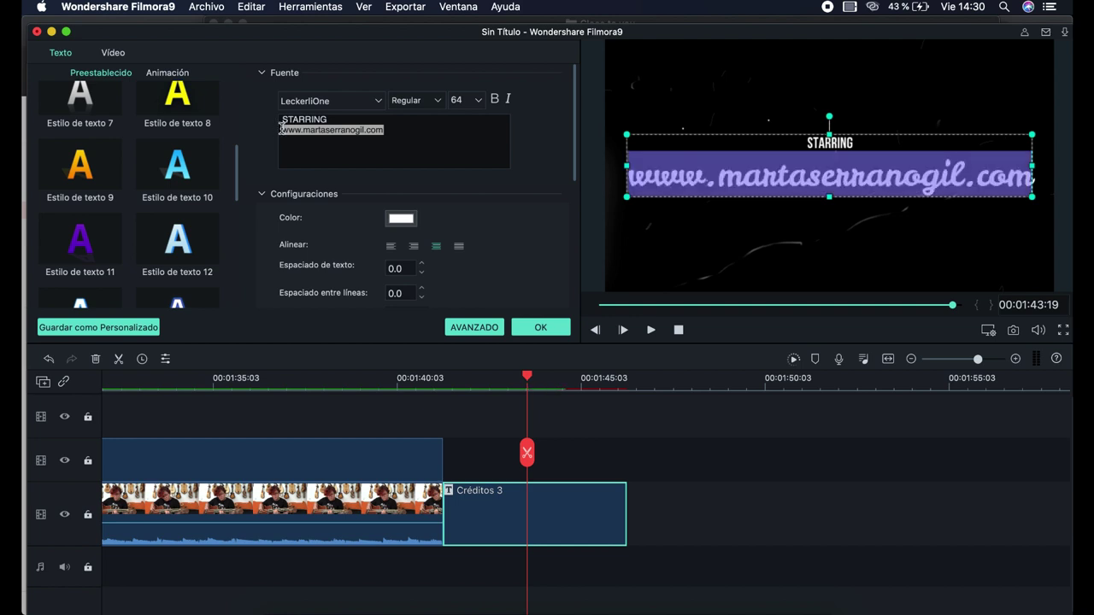
{"action": "left_click", "coordinate": [479, 101]}
{"action": "scroll", "coordinate": [474, 177], "scroll_direction": "down", "scroll_amount": 3}
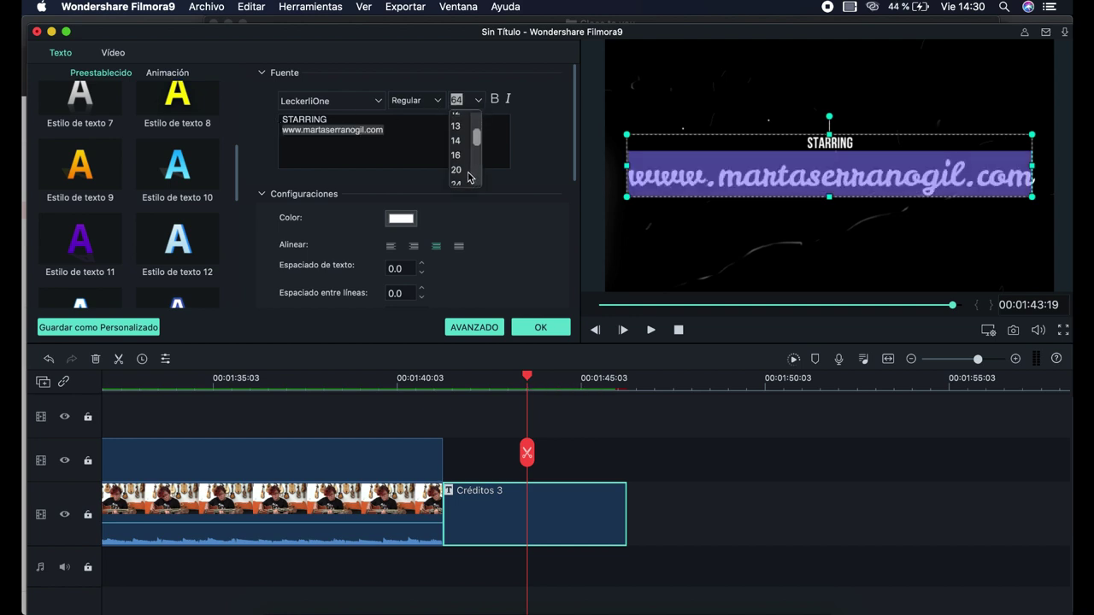
{"action": "scroll", "coordinate": [468, 177], "scroll_direction": "down", "scroll_amount": 3}
{"action": "left_click", "coordinate": [459, 144]}
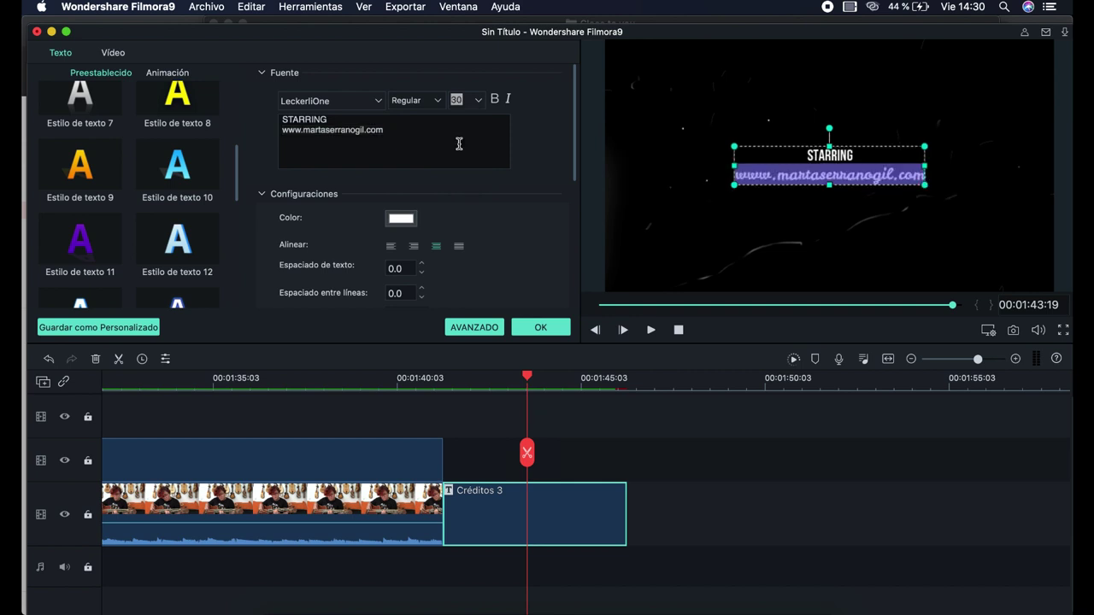
Replace the "STARRING" line of the credits title with "Más recursos en" and accept the title edits
{"action": "left_click", "coordinate": [342, 130]}
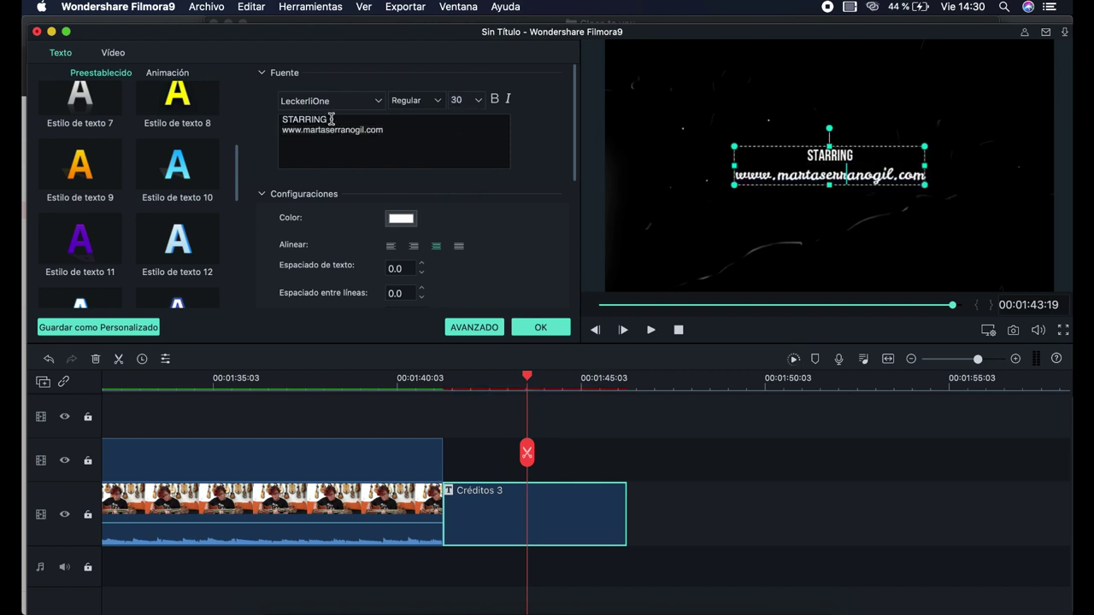
{"action": "left_click_drag", "start_coordinate": [332, 118], "coordinate": [278, 130]}
{"action": "key", "text": "BackSpace"}
{"action": "key", "text": "BackSpace"}
{"action": "key", "text": "BackSpace"}
{"action": "key", "text": "BackSpace"}
{"action": "key", "text": "BackSpace"}
{"action": "key", "text": "BackSpace"}
{"action": "key", "text": "BackSpace"}
{"action": "key", "text": "BackSpace"}
{"action": "key", "text": "BackSpace"}
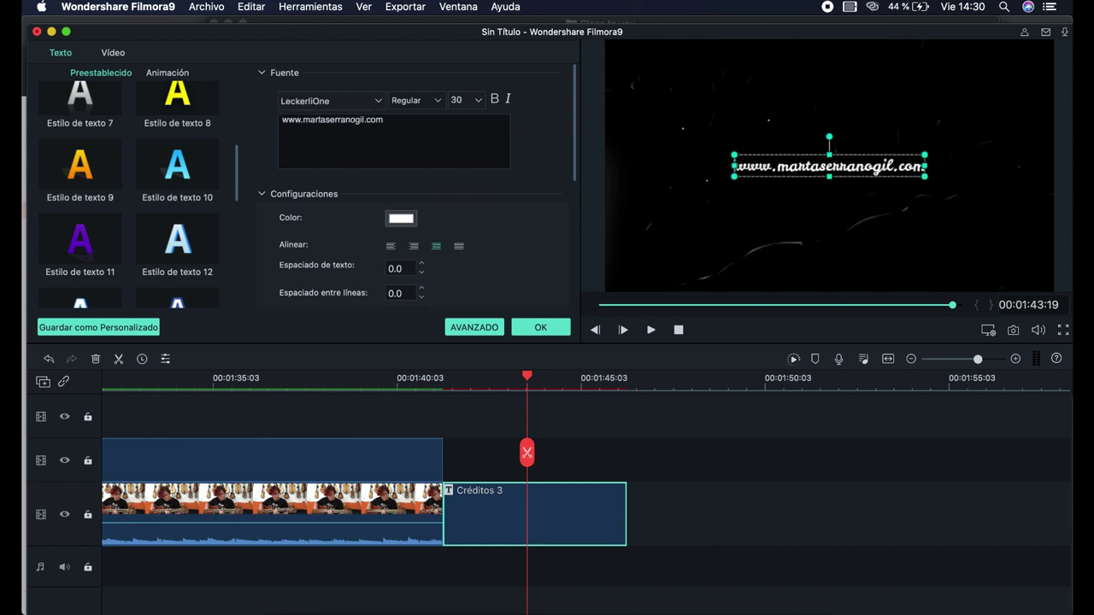
{"action": "key", "text": "Return"}
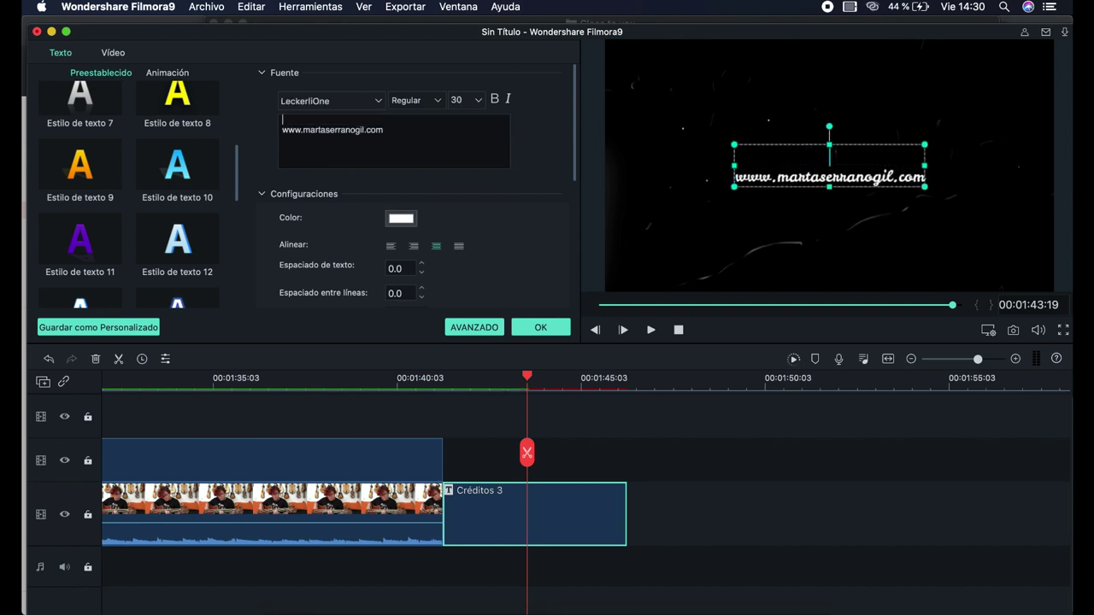
{"action": "type", "text": "Más re"}
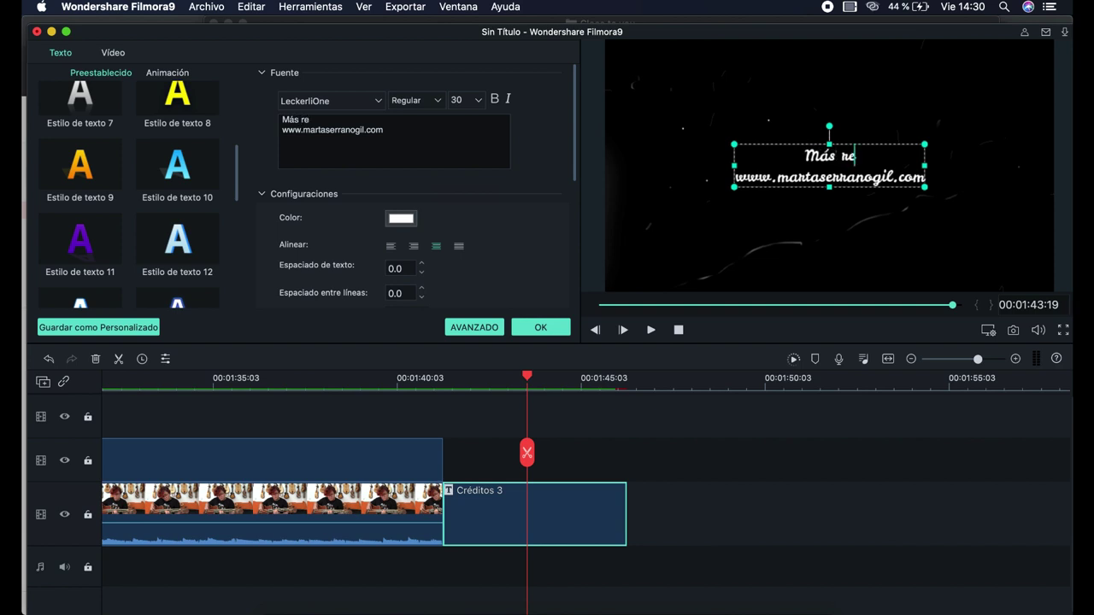
{"action": "type", "text": "cur"}
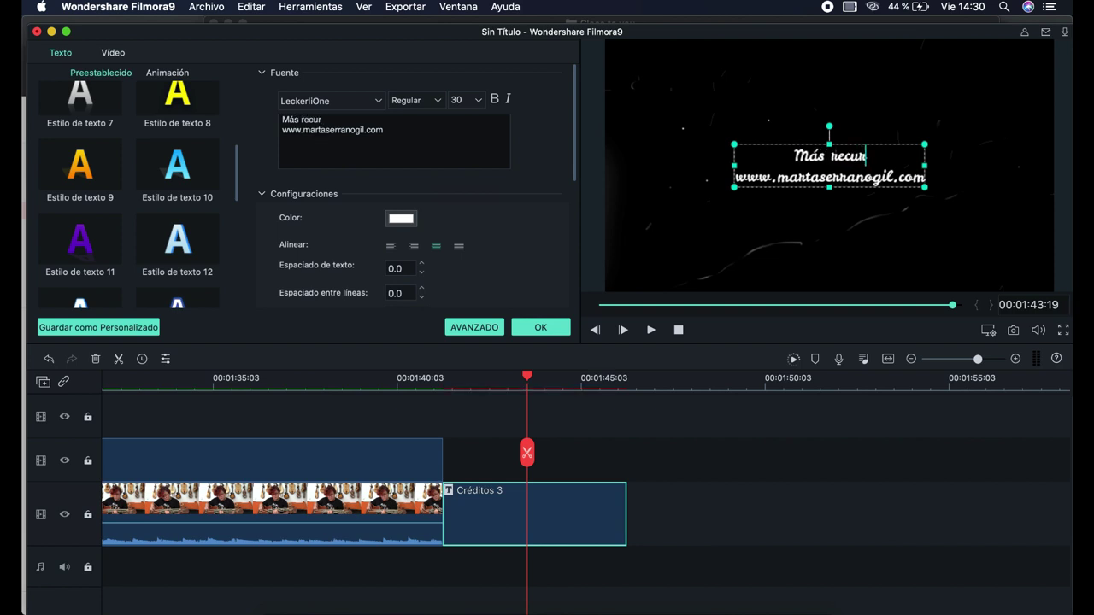
{"action": "type", "text": "sos en"}
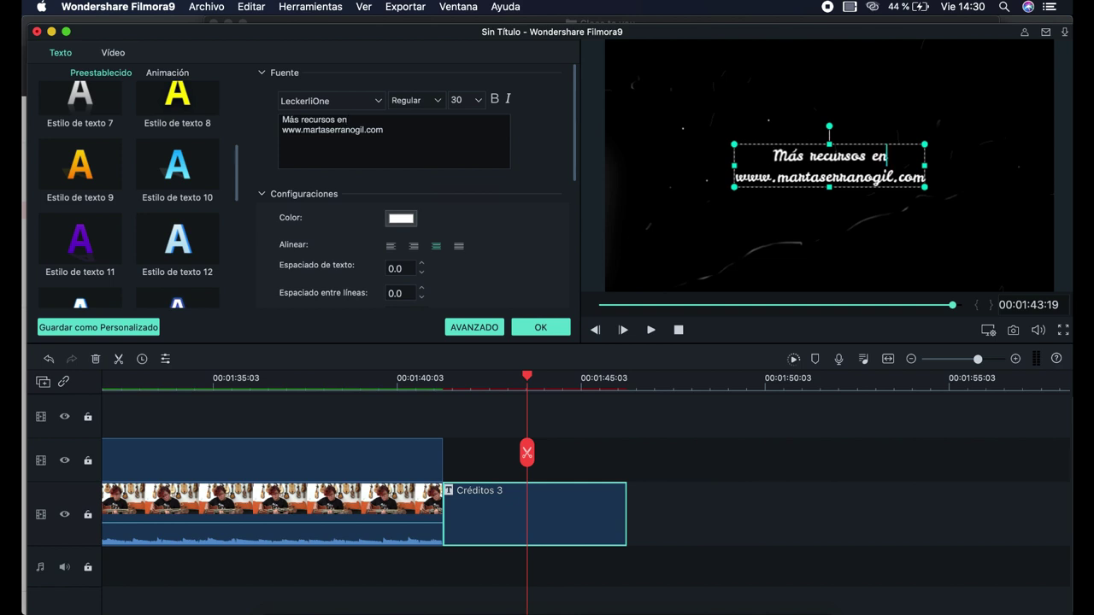
{"action": "left_click", "coordinate": [555, 330]}
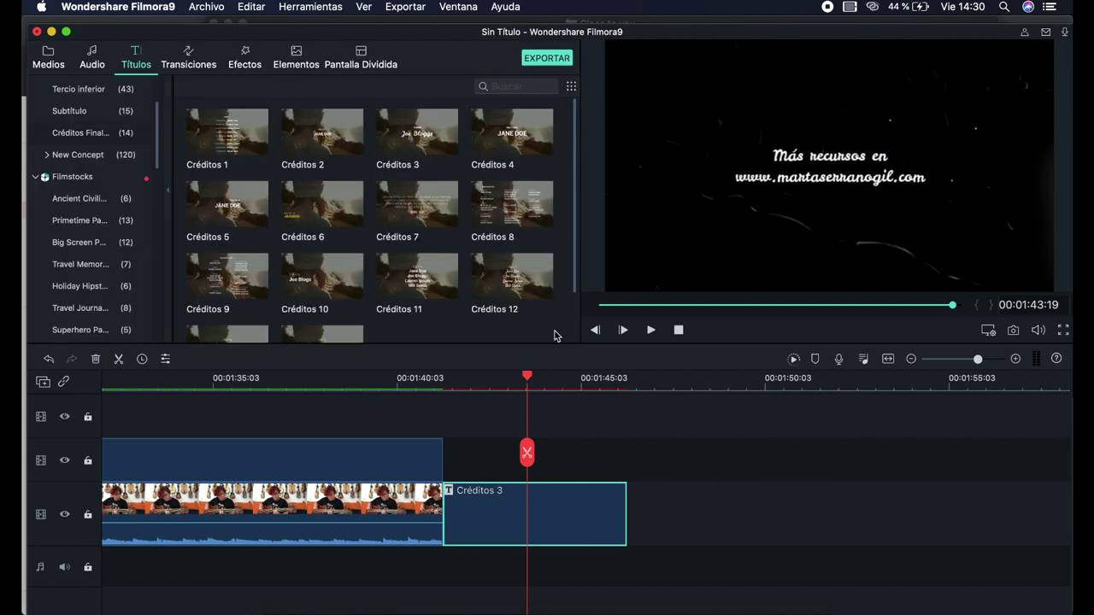
Play the edited Créditos 3 title to check its text, then return the playhead to its middle
{"action": "left_click", "coordinate": [456, 387]}
{"action": "key", "text": "space"}
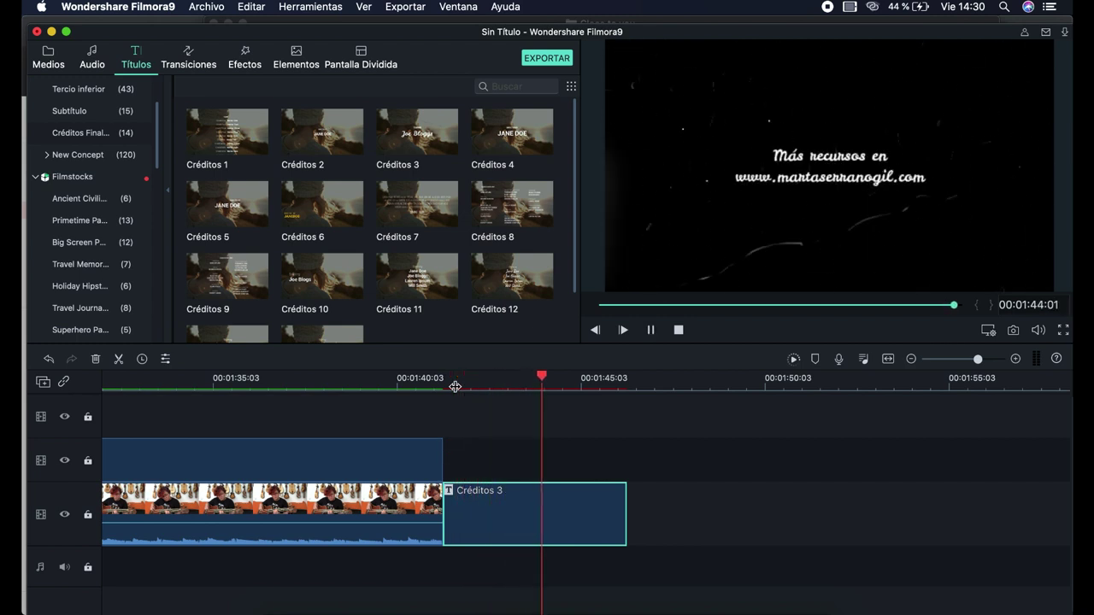
{"action": "key", "text": "space"}
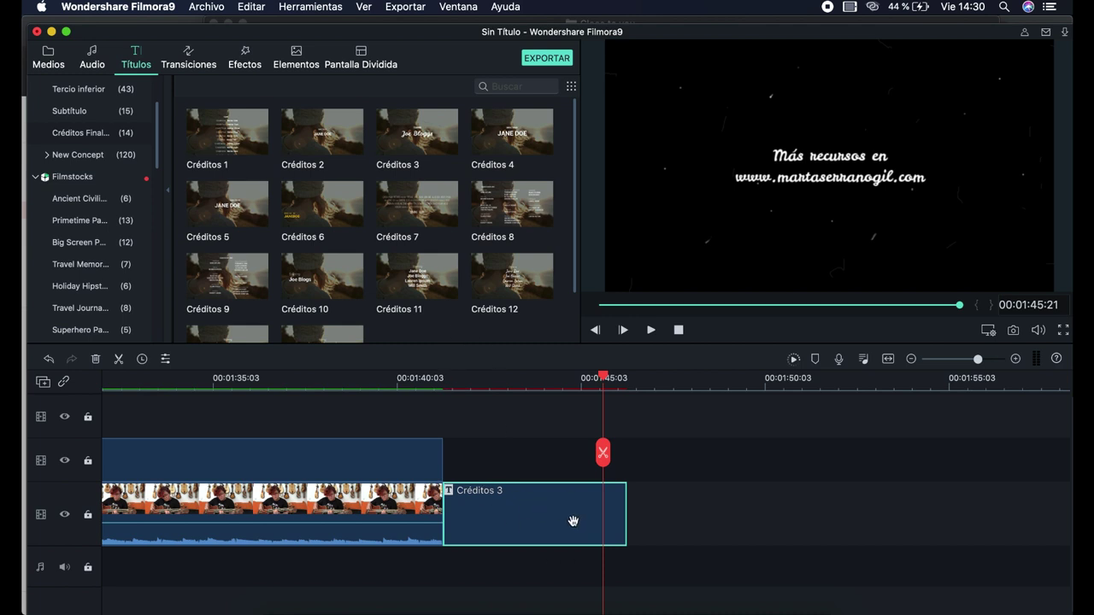
{"action": "left_click", "coordinate": [521, 381]}
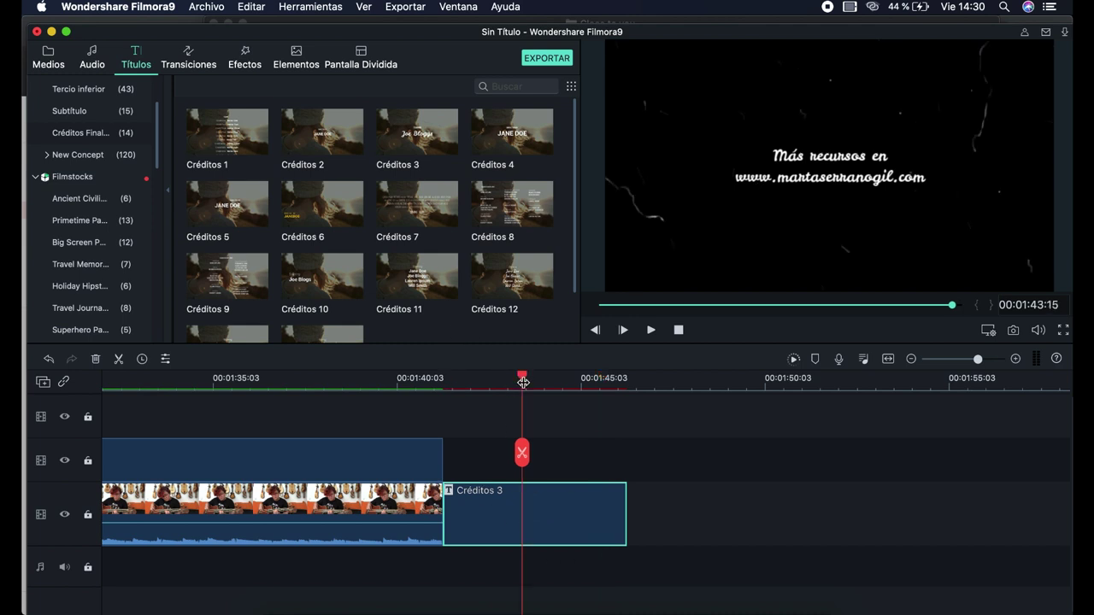
Add the UKEAULA logo PNG from the most used media to the track directly above the Créditos 3 title
{"action": "left_click", "coordinate": [50, 61]}
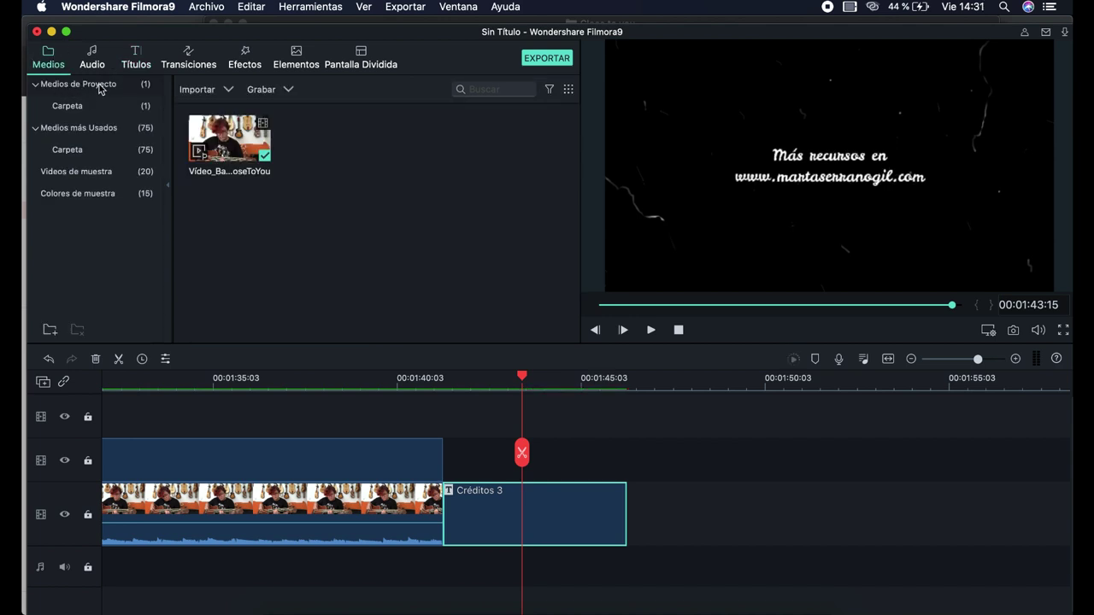
{"action": "left_click", "coordinate": [90, 132]}
{"action": "scroll", "coordinate": [357, 224], "scroll_direction": "down", "scroll_amount": 10}
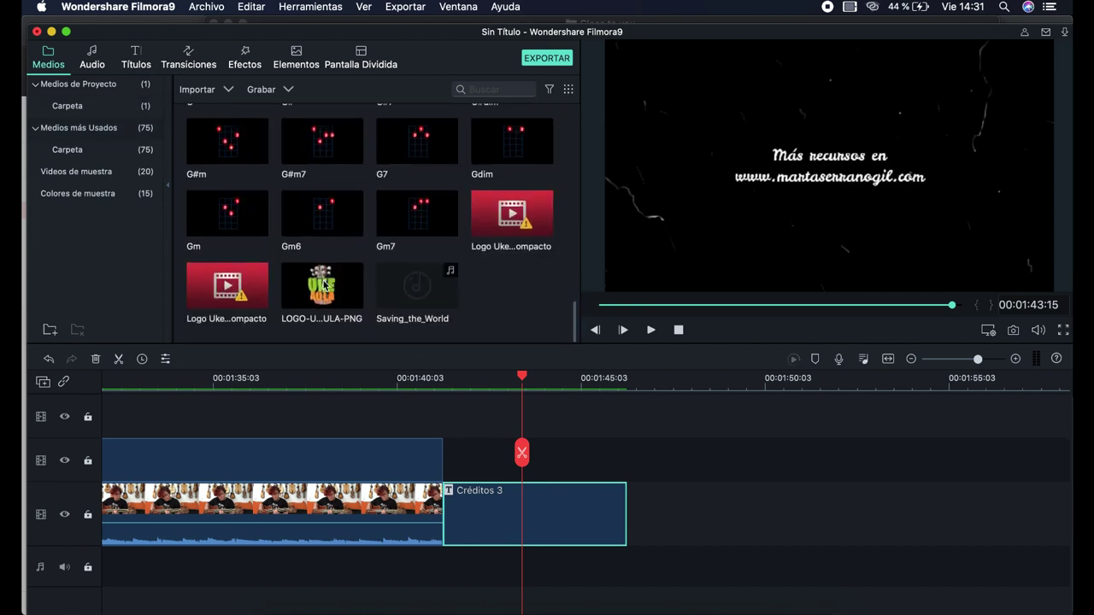
{"action": "left_click", "coordinate": [315, 278]}
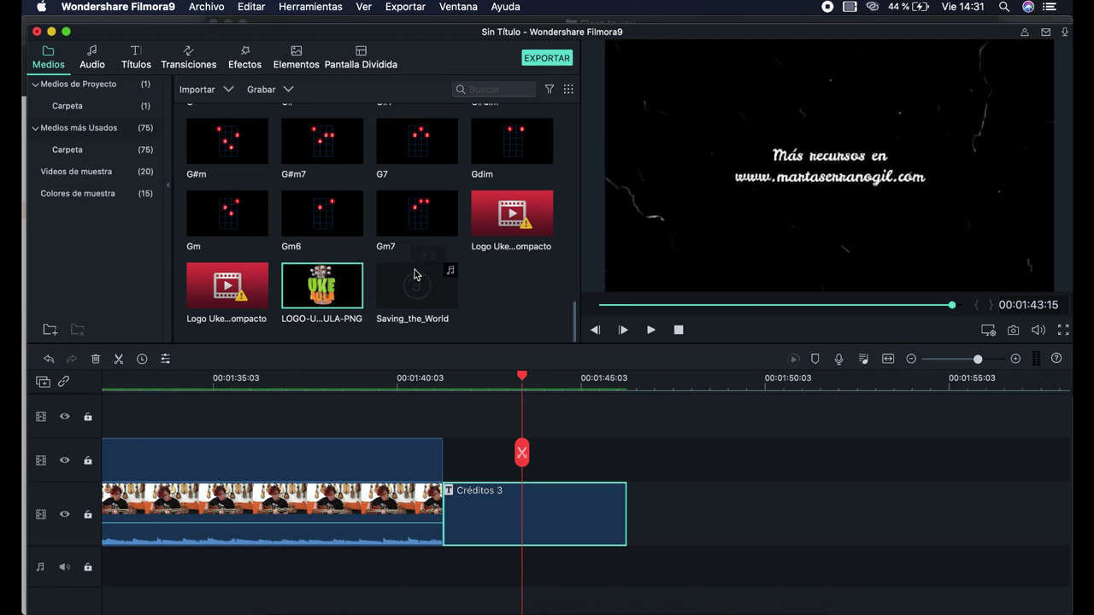
{"action": "left_click_drag", "start_coordinate": [416, 274], "coordinate": [448, 458]}
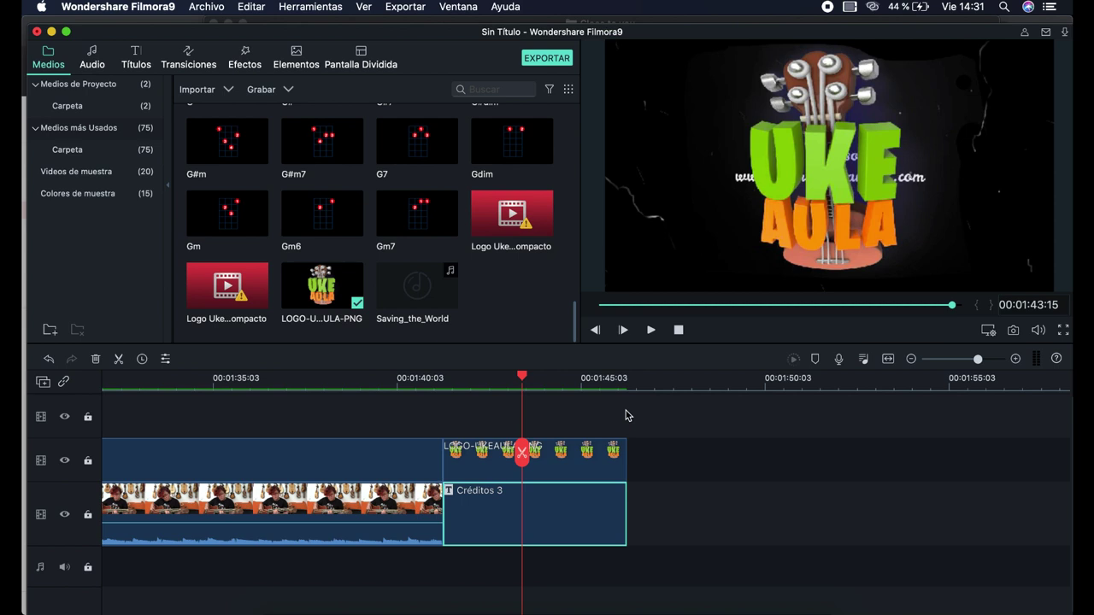
Shrink the logo and centre it in the upper part of the frame, and move the credits text down below it
{"action": "double_click", "coordinate": [473, 455]}
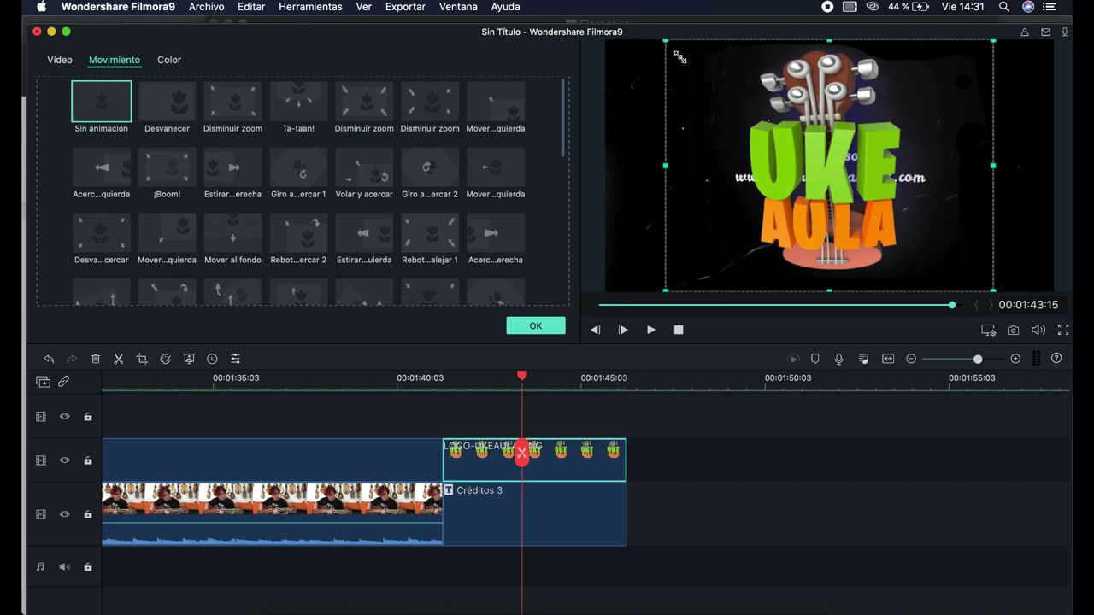
{"action": "left_click_drag", "start_coordinate": [664, 43], "coordinate": [889, 226]}
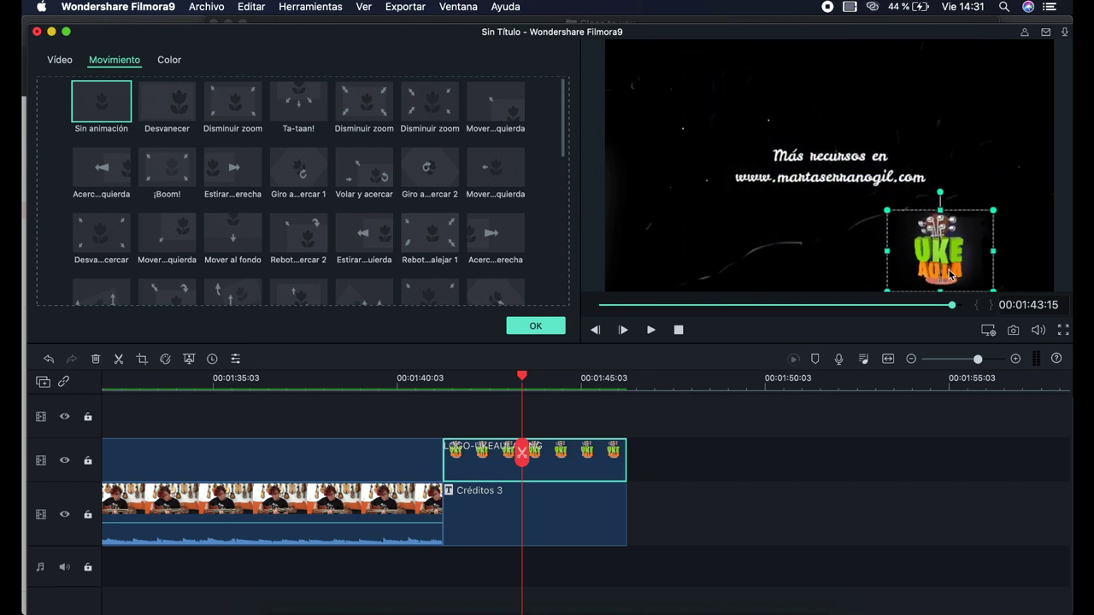
{"action": "left_click_drag", "start_coordinate": [940, 264], "coordinate": [835, 130]}
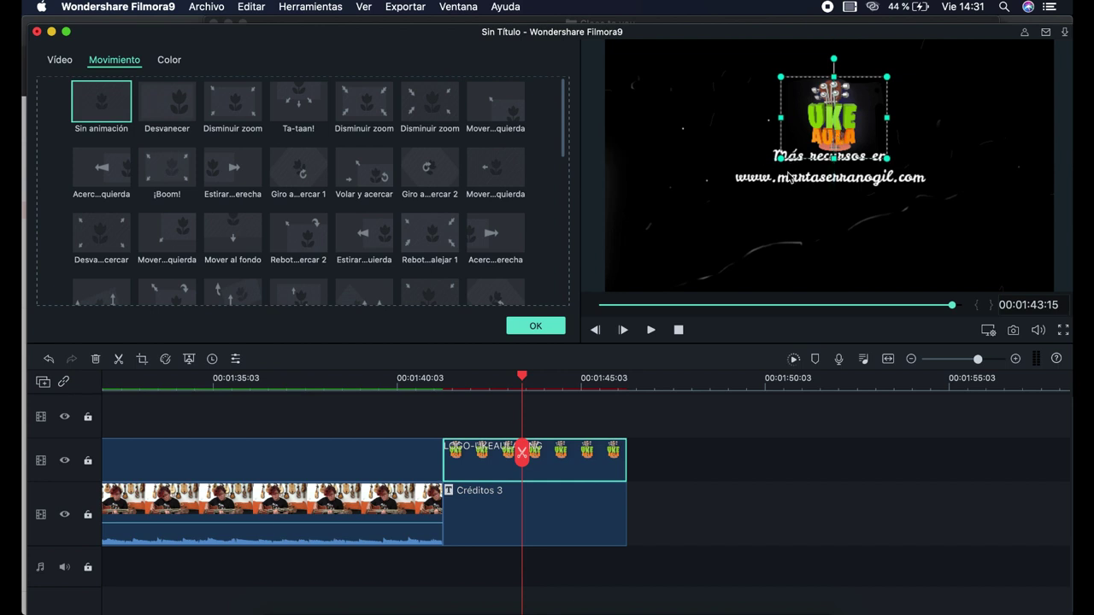
{"action": "left_click", "coordinate": [553, 525]}
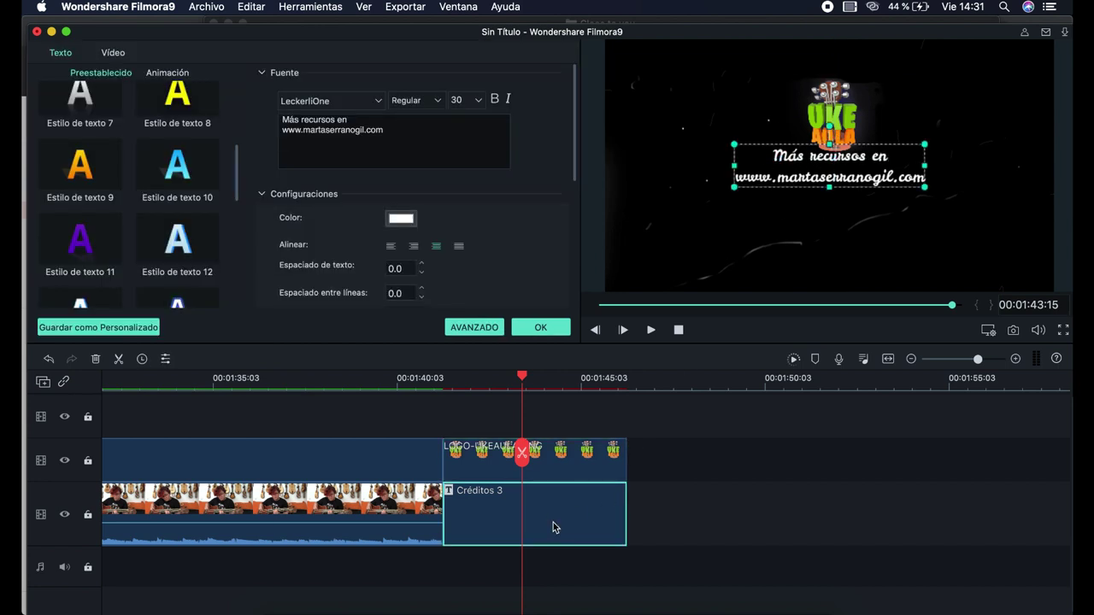
{"action": "left_click_drag", "start_coordinate": [761, 184], "coordinate": [758, 224]}
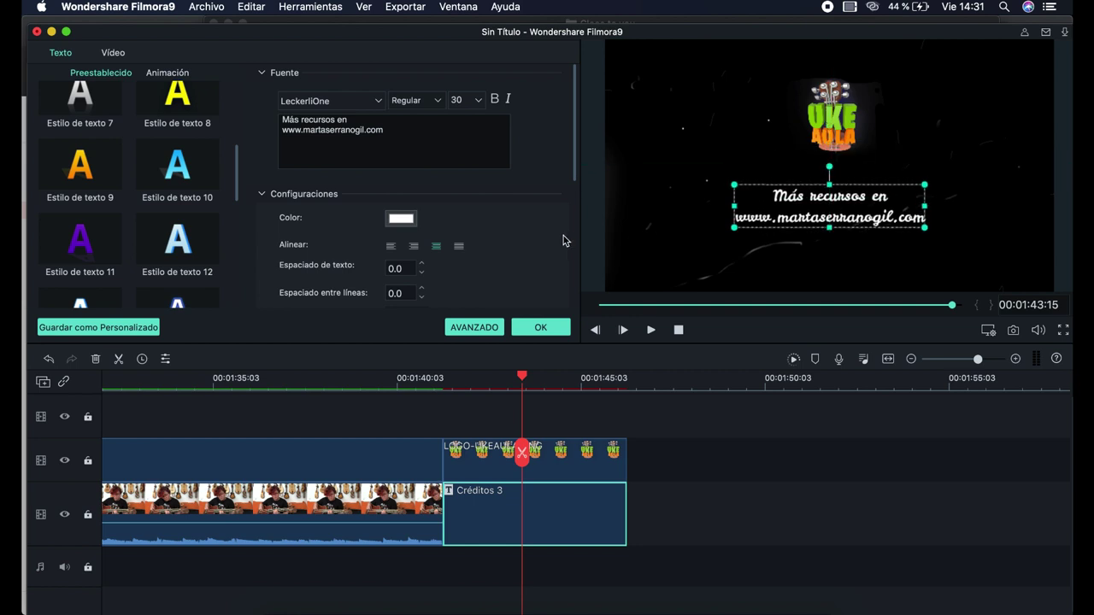
Apply the motion preset A la izquierda 2 to the logo clip, accept it and play the end credits
{"action": "double_click", "coordinate": [604, 466]}
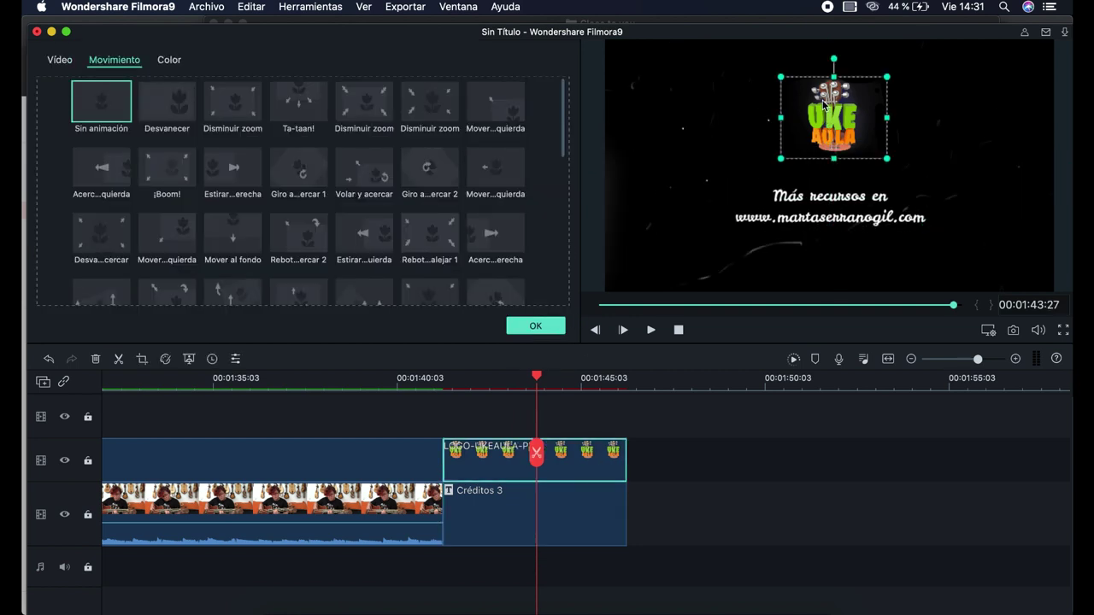
{"action": "scroll", "coordinate": [339, 269], "scroll_direction": "down", "scroll_amount": 10}
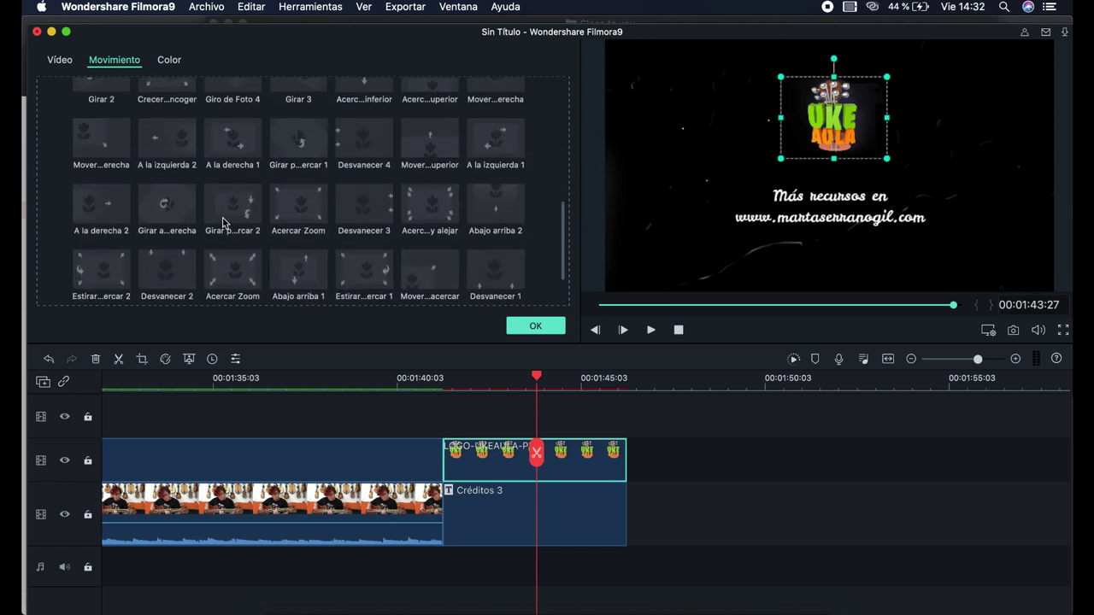
{"action": "left_click", "coordinate": [167, 131]}
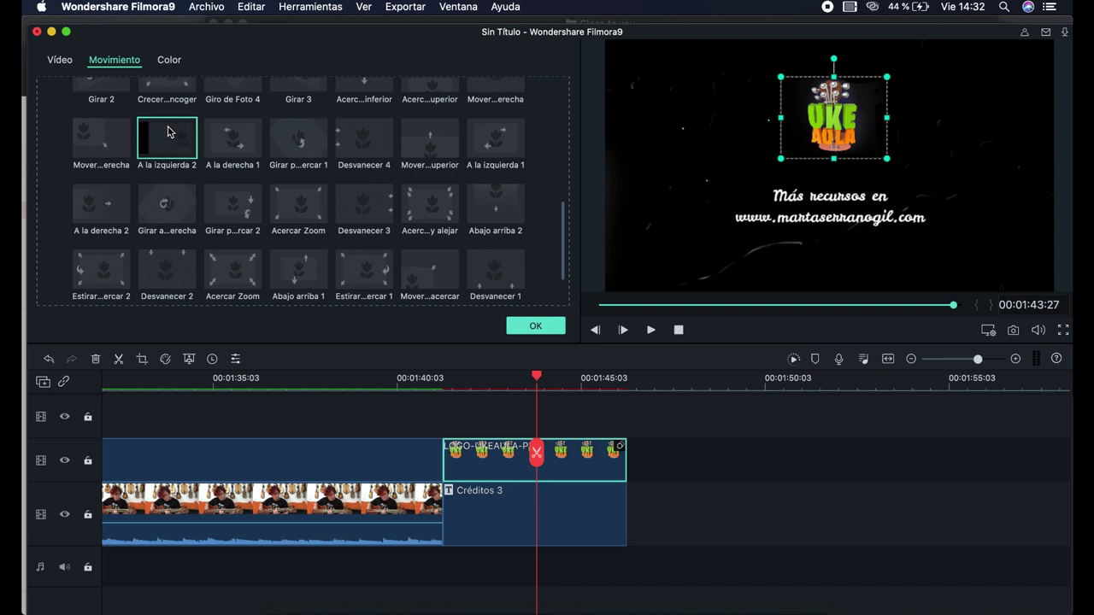
{"action": "left_click", "coordinate": [524, 333]}
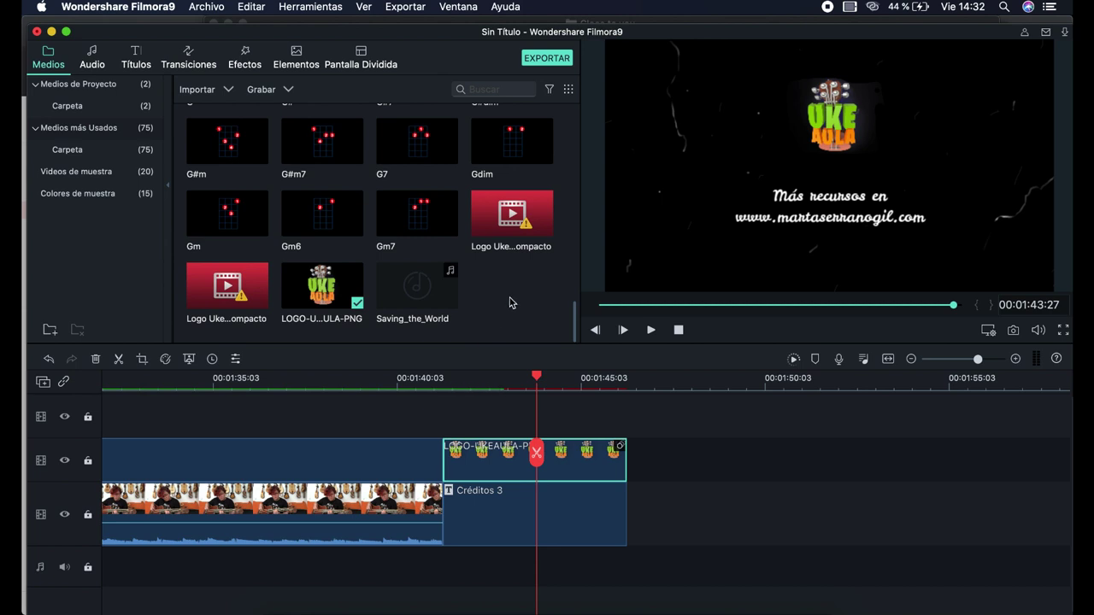
{"action": "left_click", "coordinate": [442, 378]}
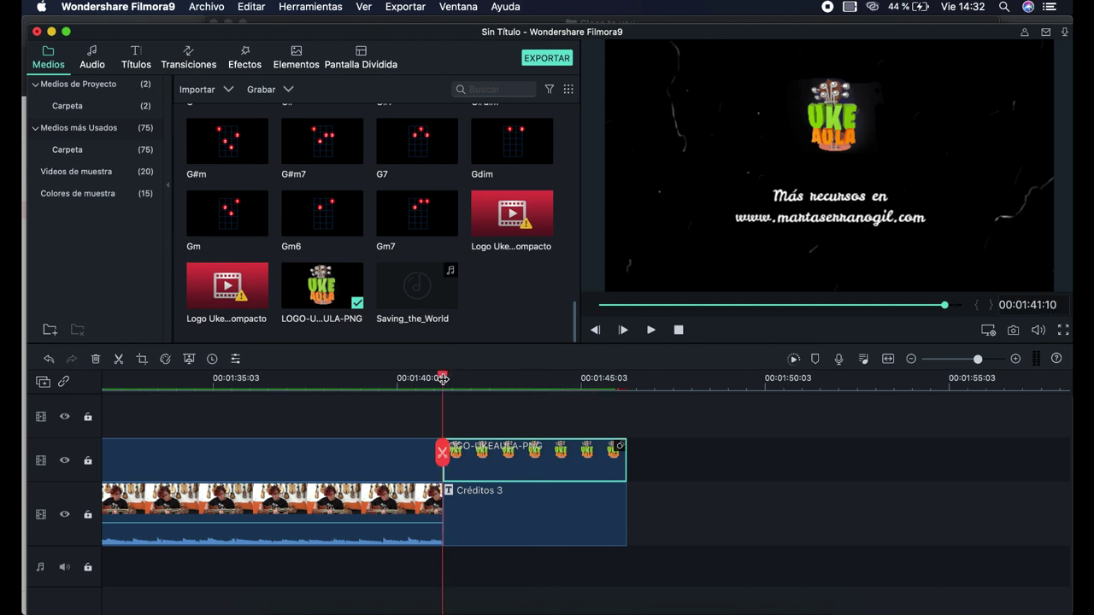
{"action": "key", "text": "space"}
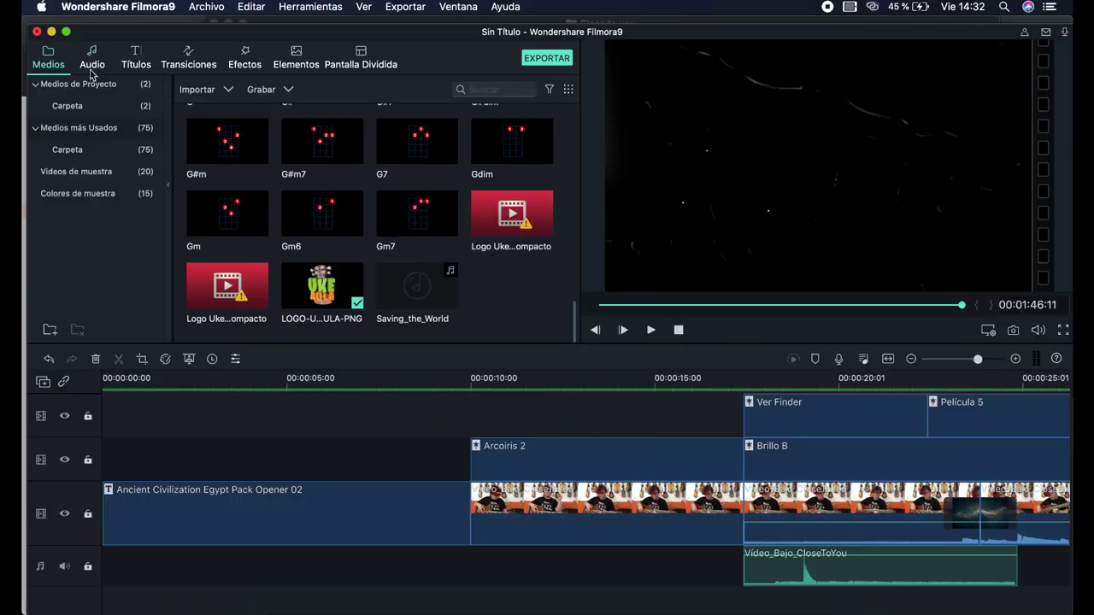
Add the song Deriva - Fluir from the Alegre y Optimista music to a new audio track at the start of the timeline
{"action": "left_click", "coordinate": [92, 68]}
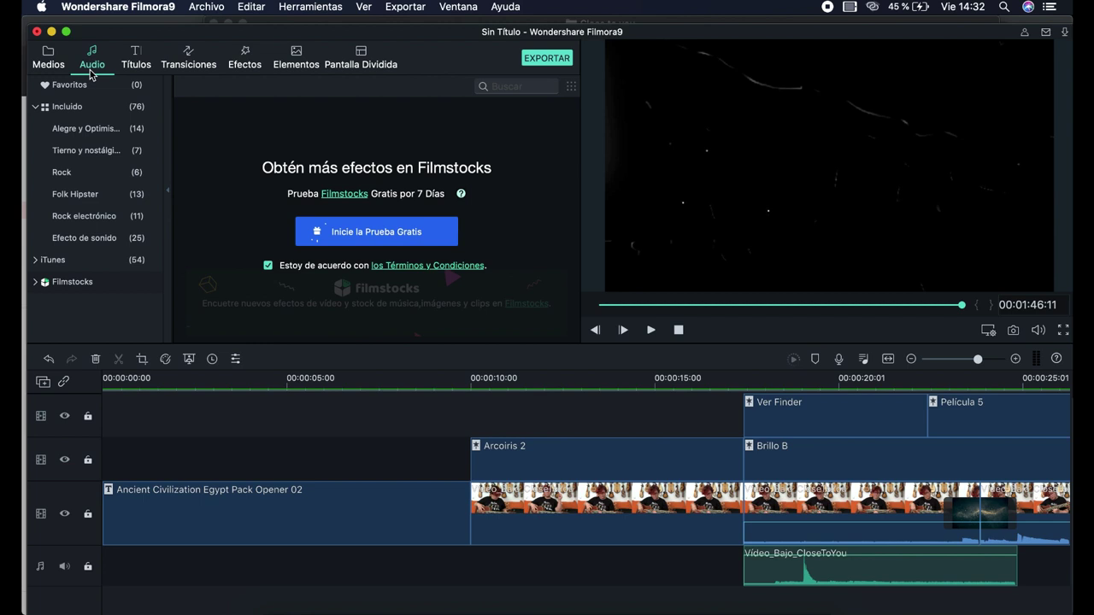
{"action": "left_click", "coordinate": [75, 129]}
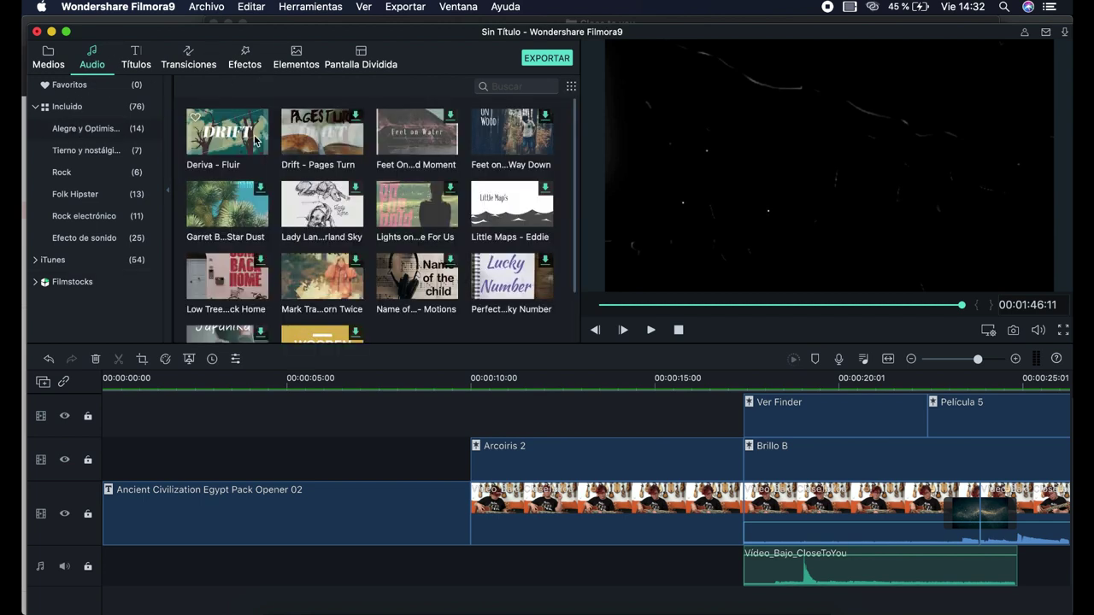
{"action": "left_click_drag", "start_coordinate": [235, 147], "coordinate": [103, 603]}
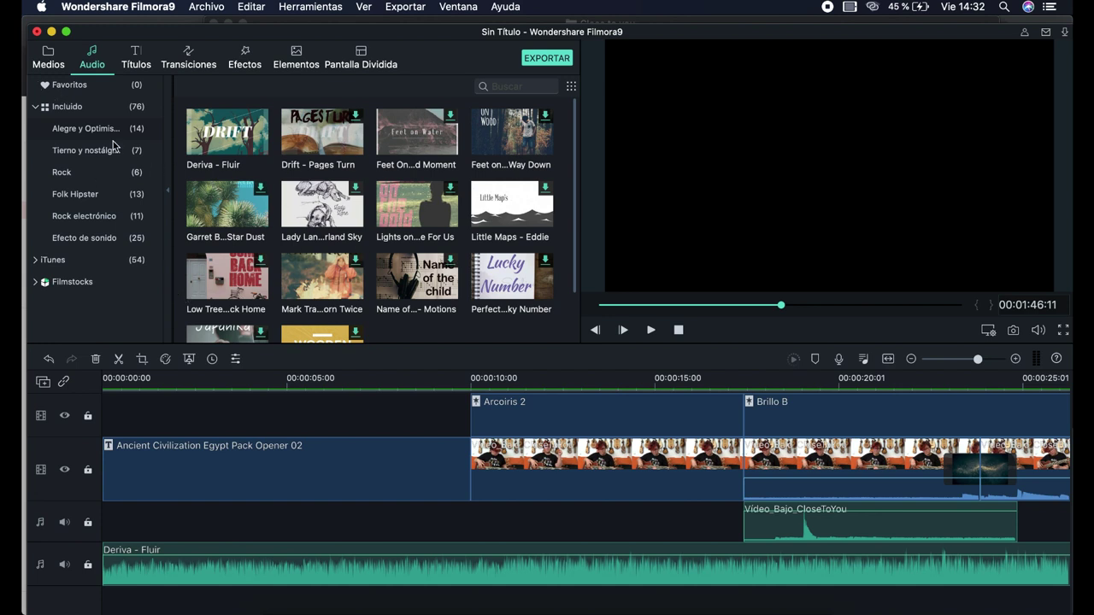
{"action": "left_click", "coordinate": [45, 66]}
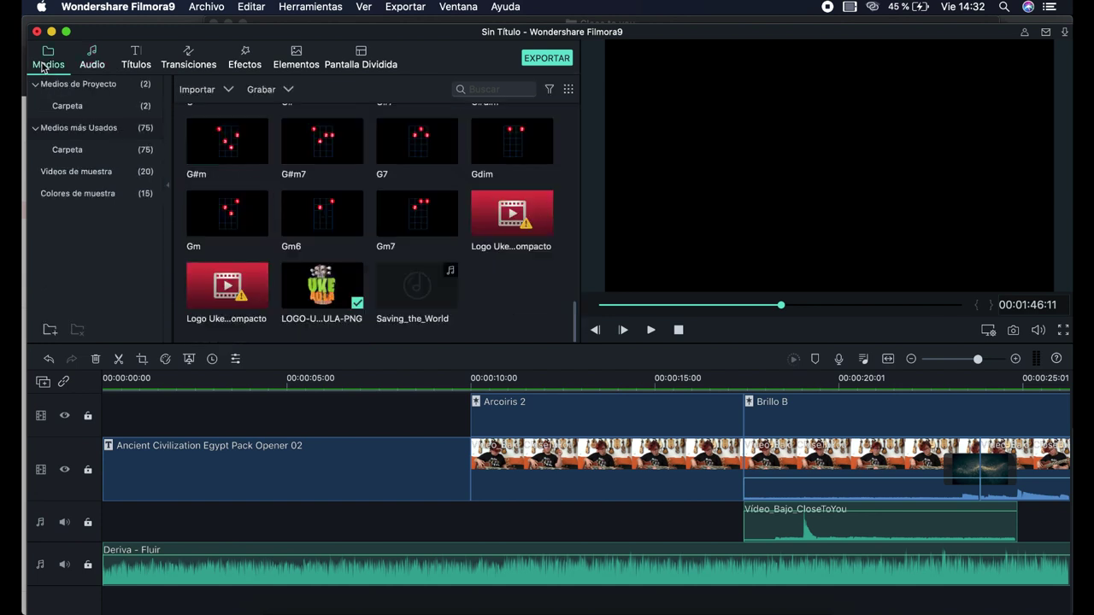
{"action": "left_click", "coordinate": [76, 105]}
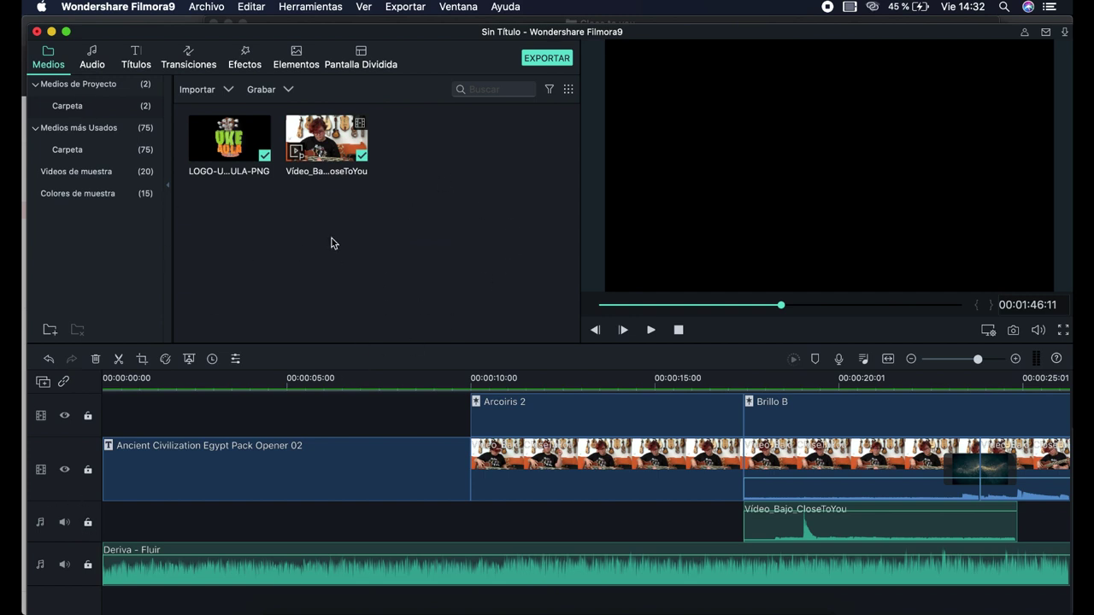
{"action": "left_click", "coordinate": [217, 91]}
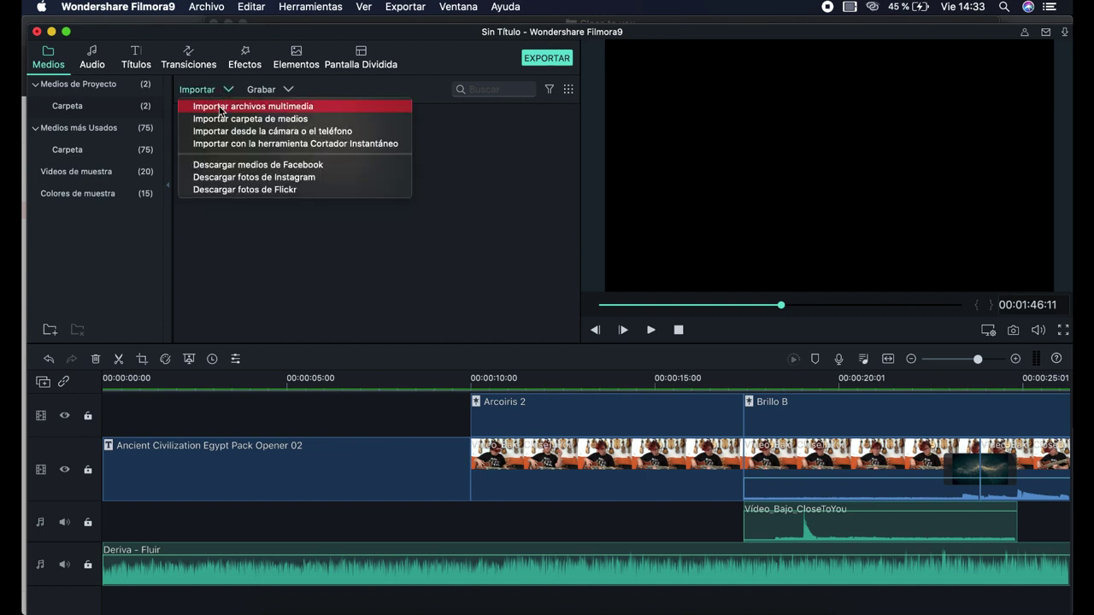
{"action": "left_click", "coordinate": [466, 283]}
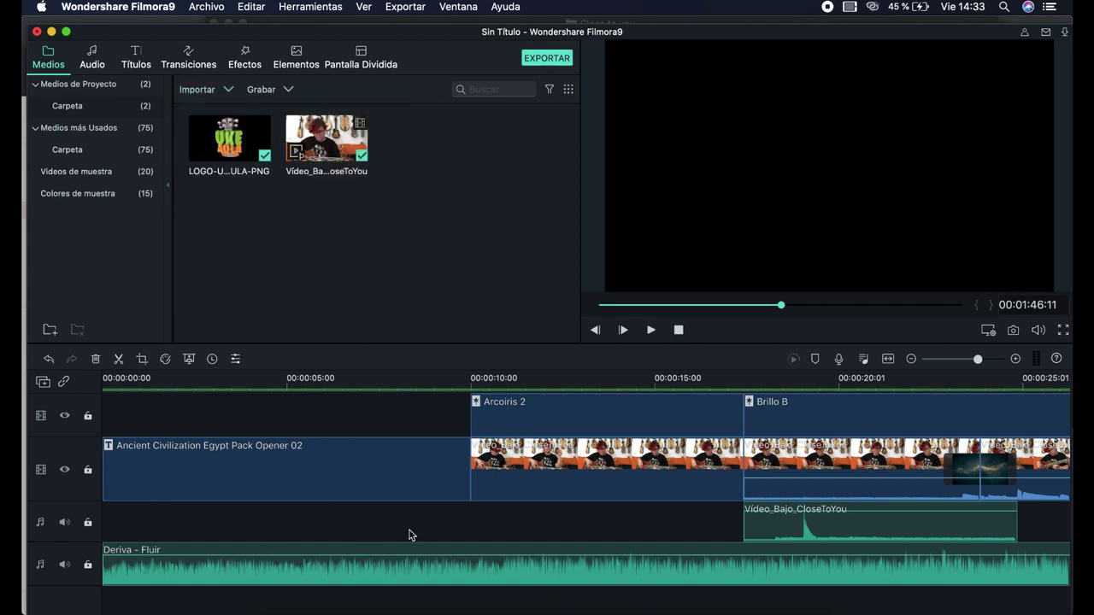
Split the Deriva - Fluir music clip at 00:00:09:29, where the opener title ends, and select its first part
{"action": "left_click", "coordinate": [395, 561]}
{"action": "left_click", "coordinate": [467, 384]}
{"action": "left_click", "coordinate": [469, 386]}
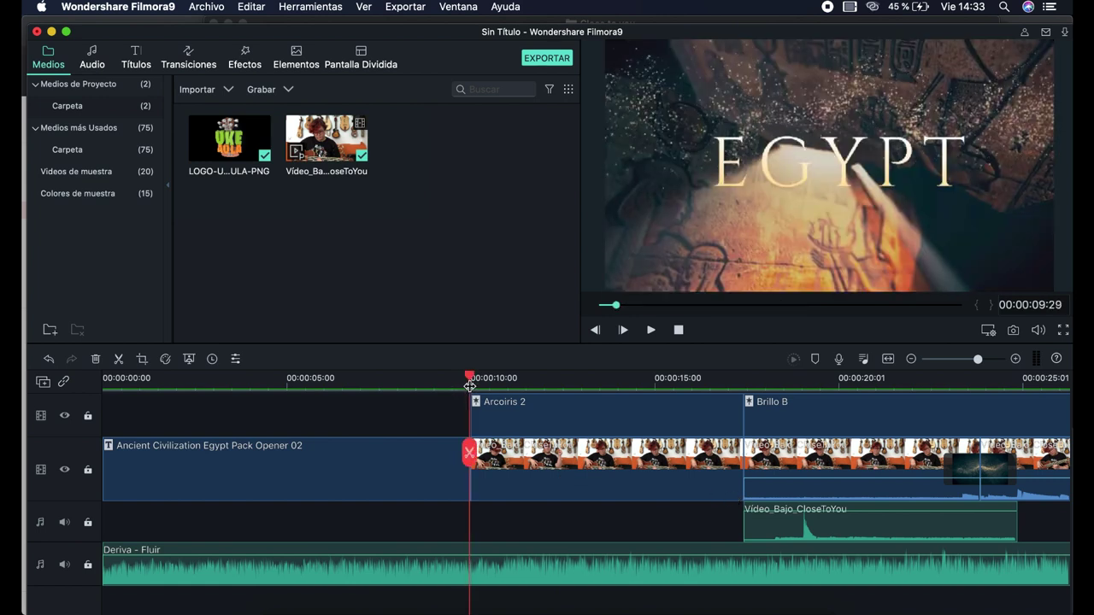
{"action": "left_click", "coordinate": [473, 565]}
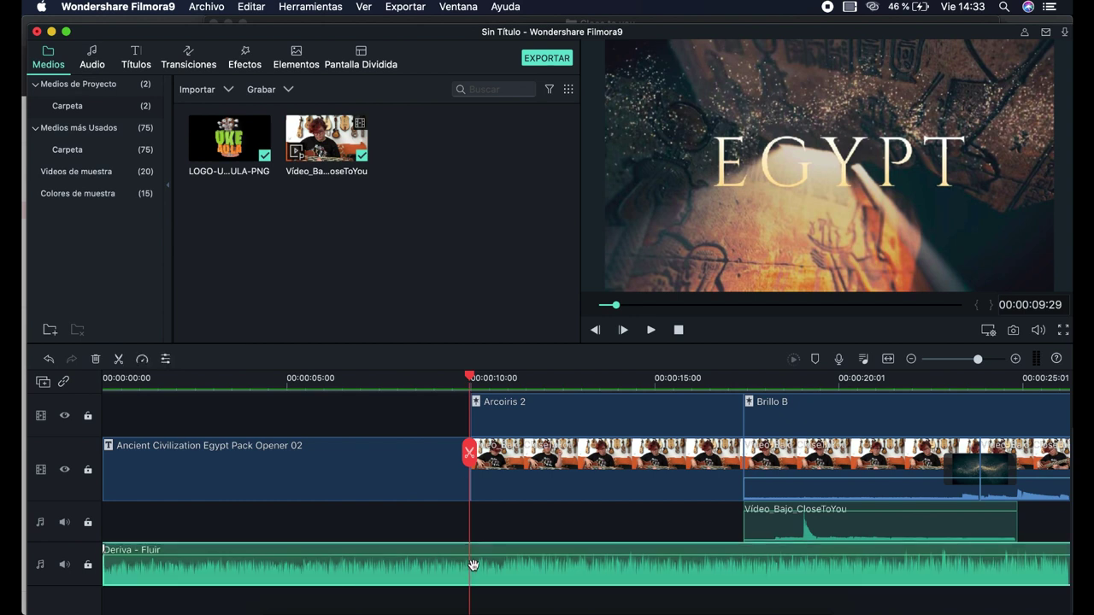
{"action": "key", "text": "super+b"}
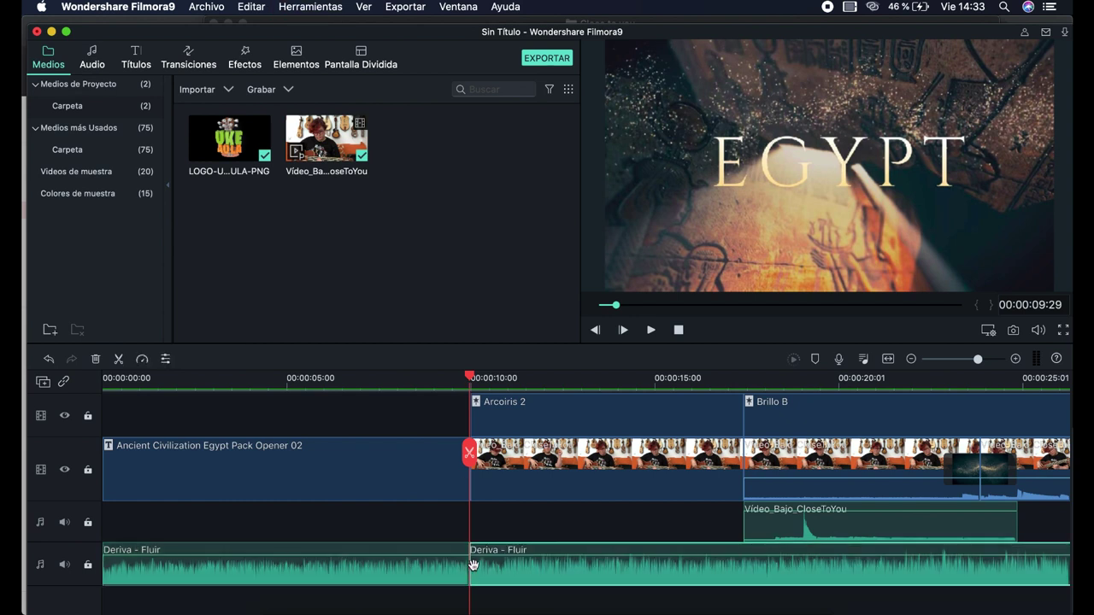
{"action": "left_click", "coordinate": [454, 562]}
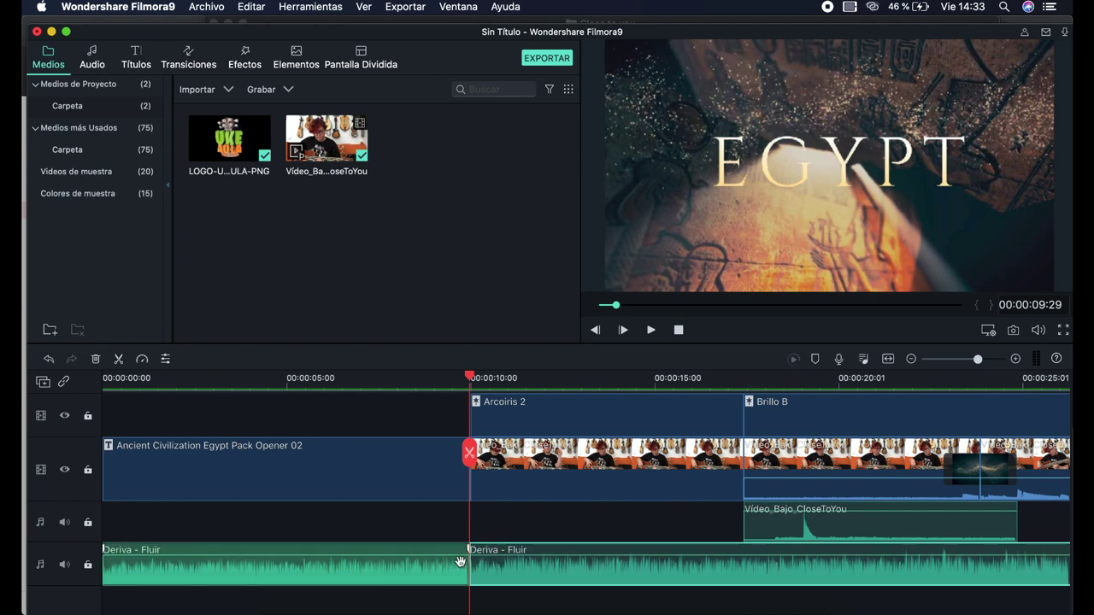
Play the opener from 00:00:02:15 with its music, and give the first Deriva - Fluir clip a 1.0 s fade-out
{"action": "left_click", "coordinate": [305, 470]}
{"action": "left_click", "coordinate": [190, 379]}
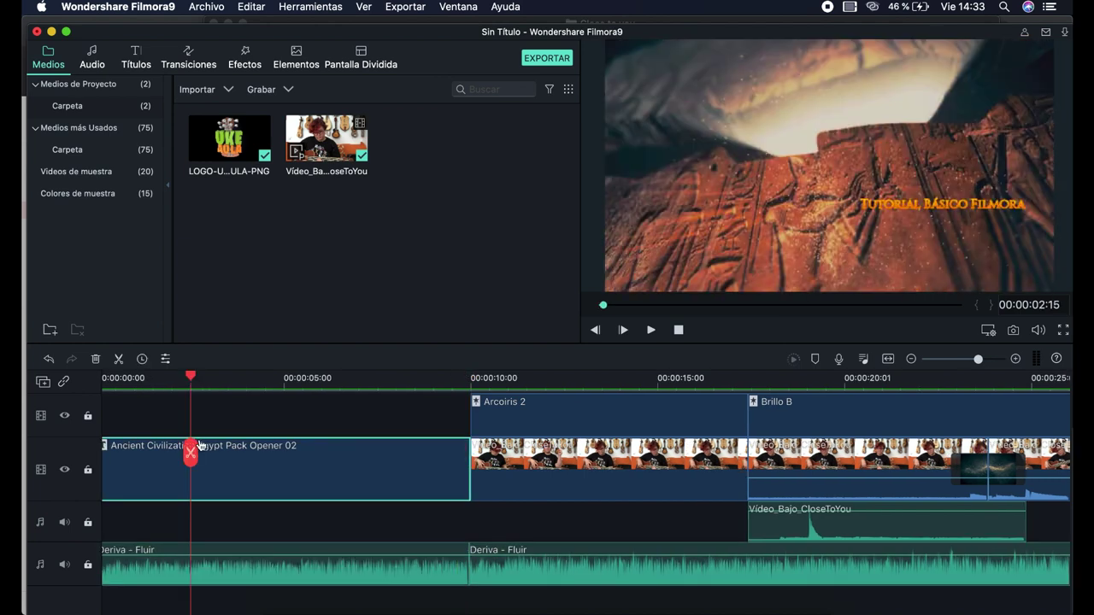
{"action": "key", "text": "space"}
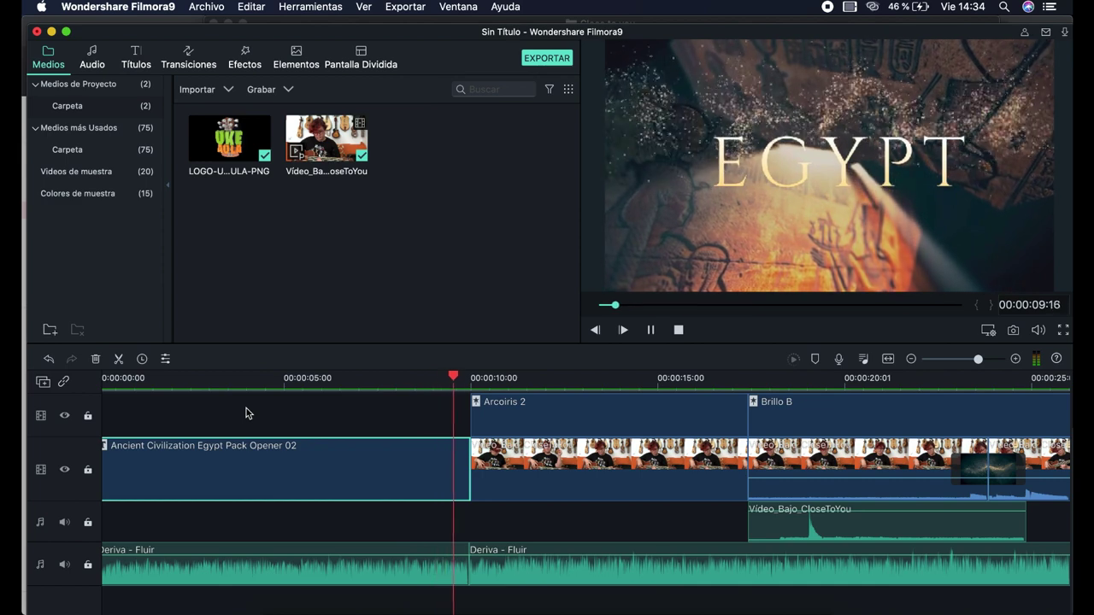
{"action": "key", "text": "space"}
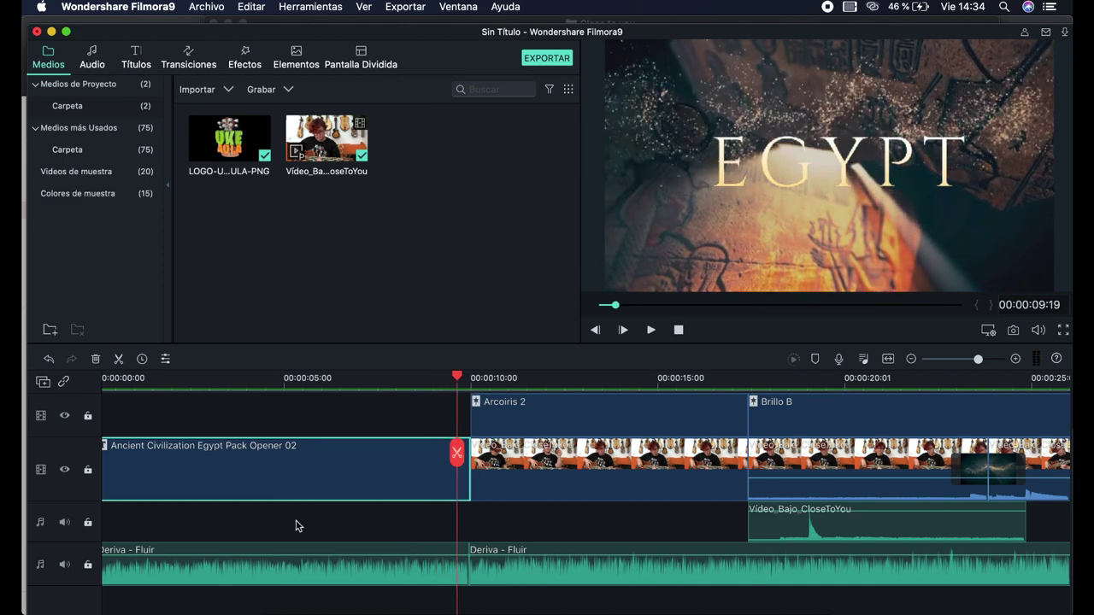
{"action": "double_click", "coordinate": [437, 555]}
{"action": "left_click_drag", "start_coordinate": [206, 139], "coordinate": [253, 144]}
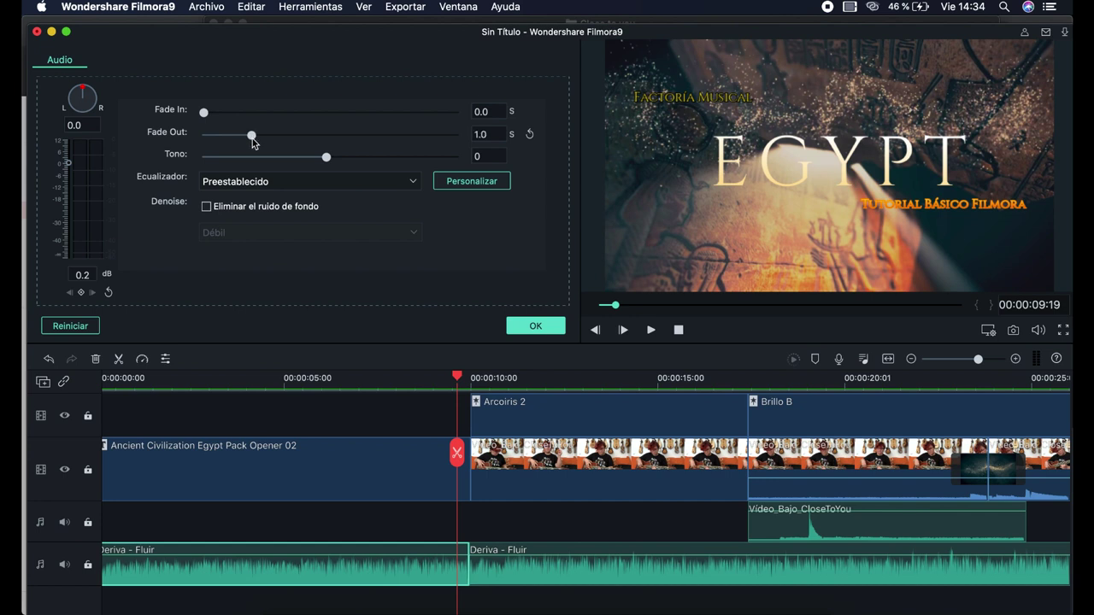
Move the second Deriva - Fluir clip to a new audio track, slightly overlapping the first one's end, with a 1.1 s fade-in, and play the change
{"action": "left_click", "coordinate": [516, 552]}
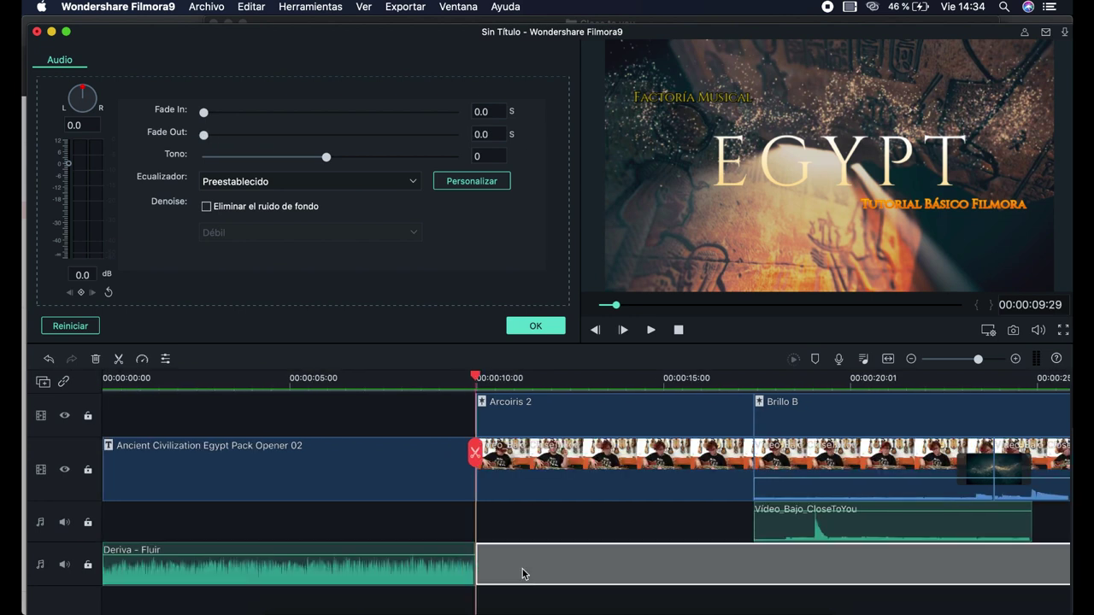
{"action": "left_click_drag", "start_coordinate": [524, 574], "coordinate": [505, 599]}
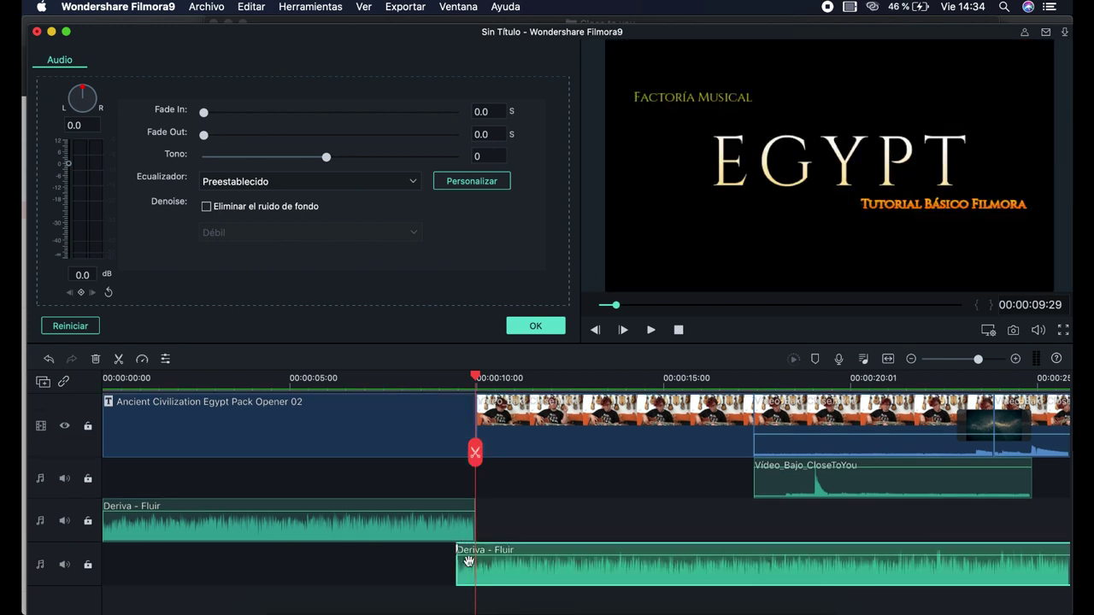
{"action": "left_click_drag", "start_coordinate": [204, 113], "coordinate": [248, 118]}
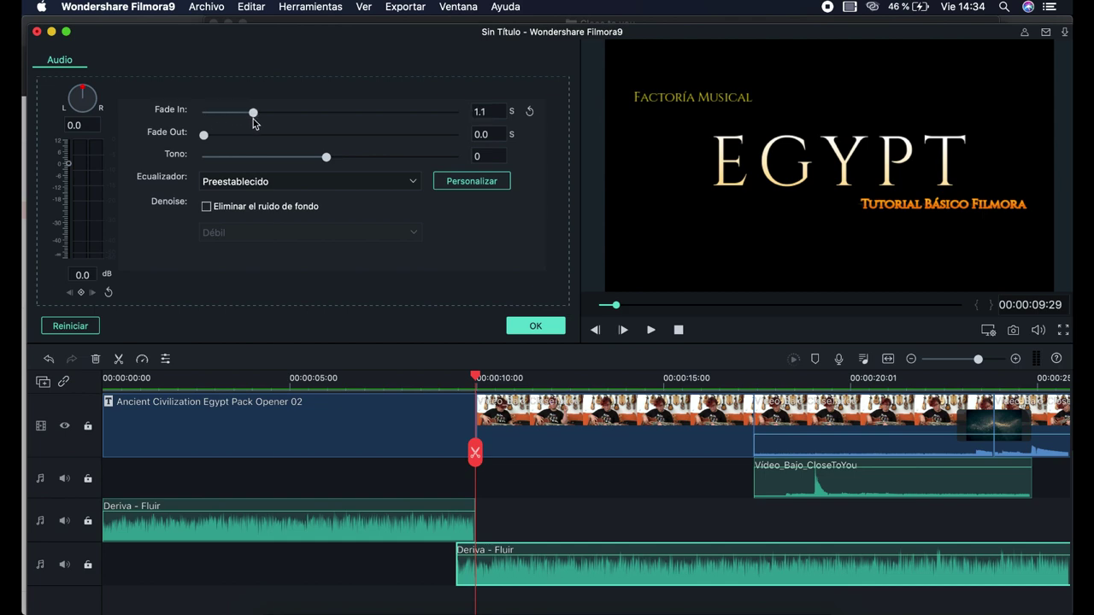
{"action": "left_click", "coordinate": [535, 325]}
{"action": "left_click", "coordinate": [650, 329]}
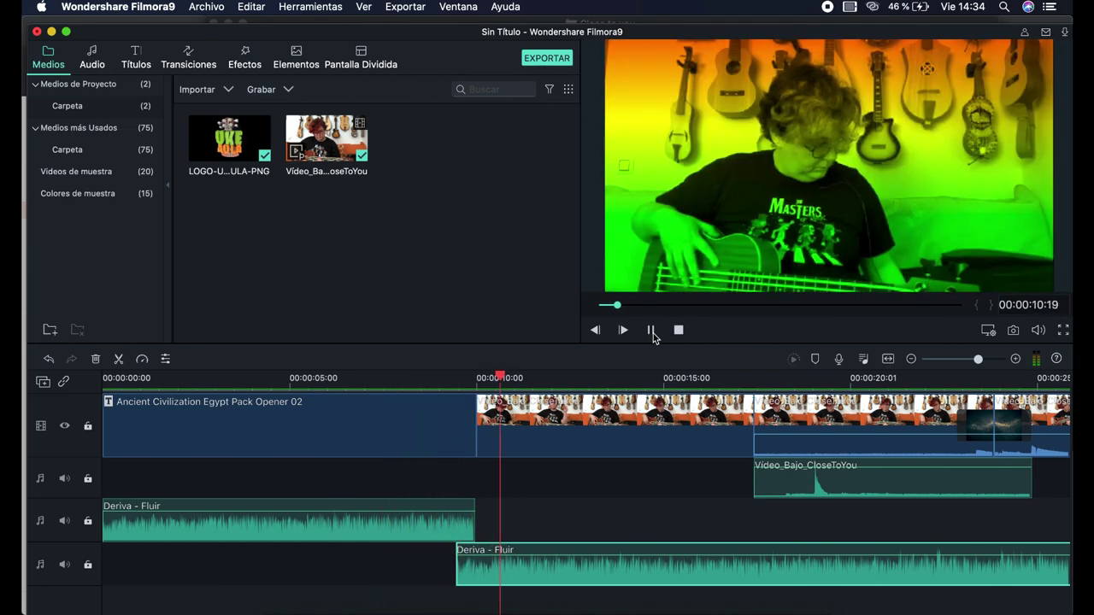
{"action": "left_click", "coordinate": [628, 378]}
Delete the second Deriva - Fluir clip from its audio track and undo the deletion
{"action": "left_click", "coordinate": [518, 561]}
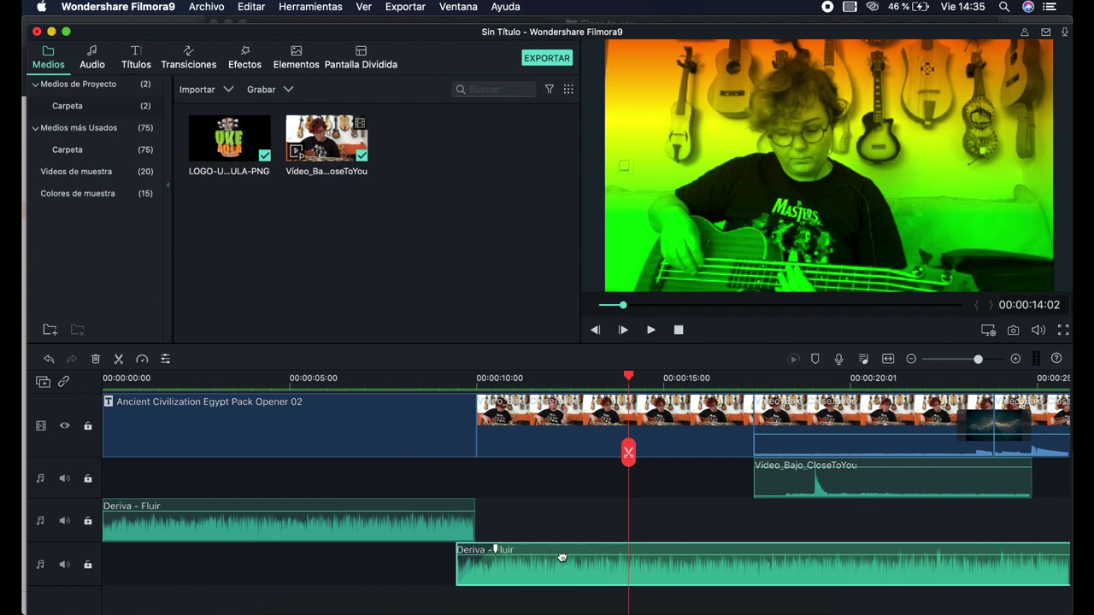
{"action": "left_click", "coordinate": [662, 518]}
{"action": "left_click", "coordinate": [635, 548]}
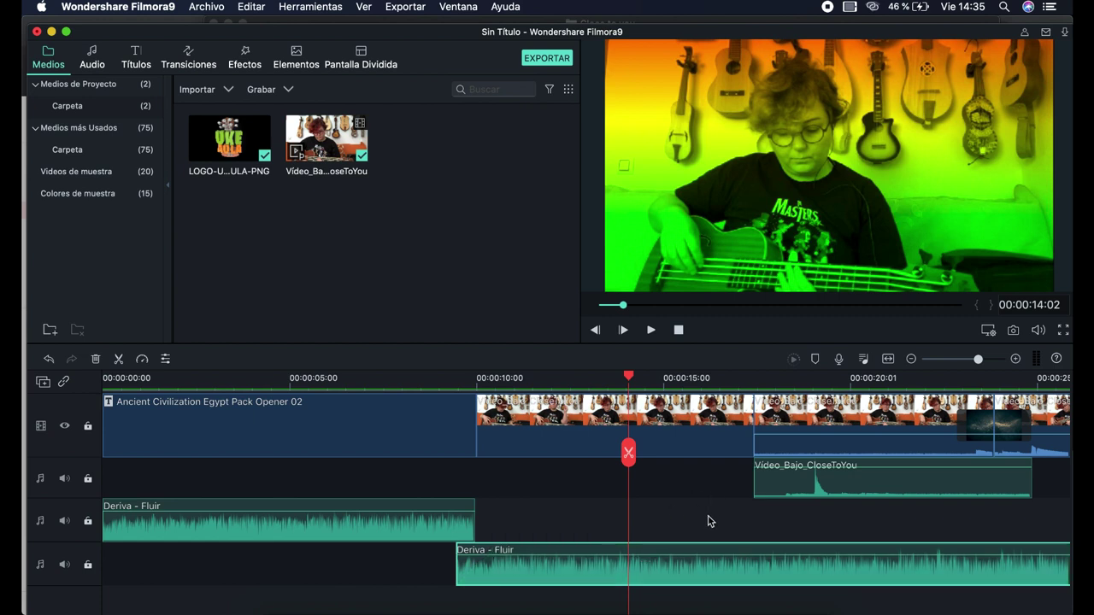
{"action": "key", "text": "Delete"}
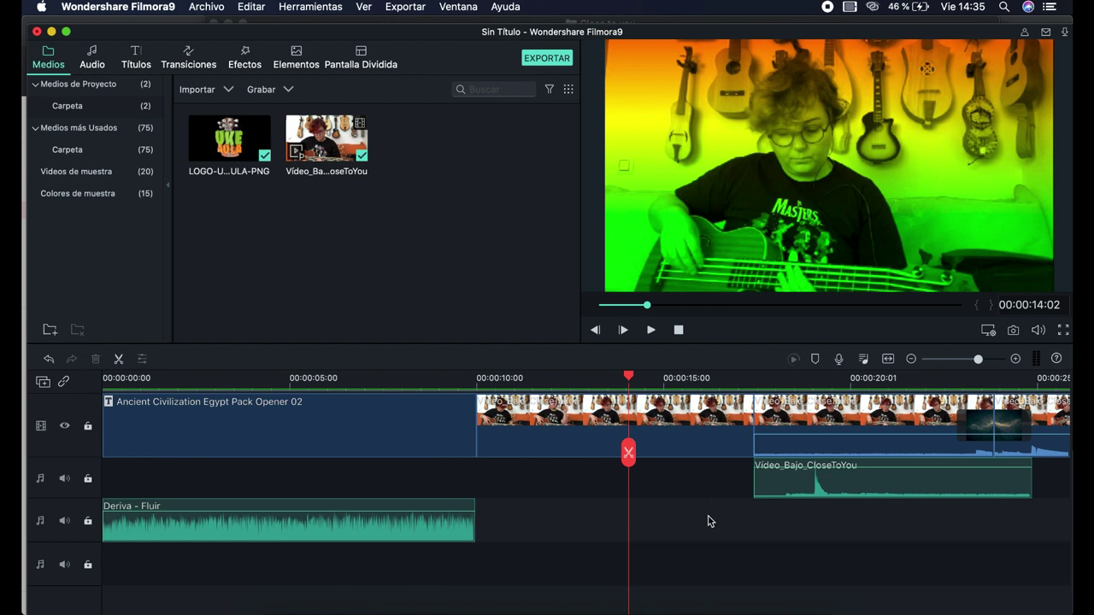
{"action": "key", "text": "super+z"}
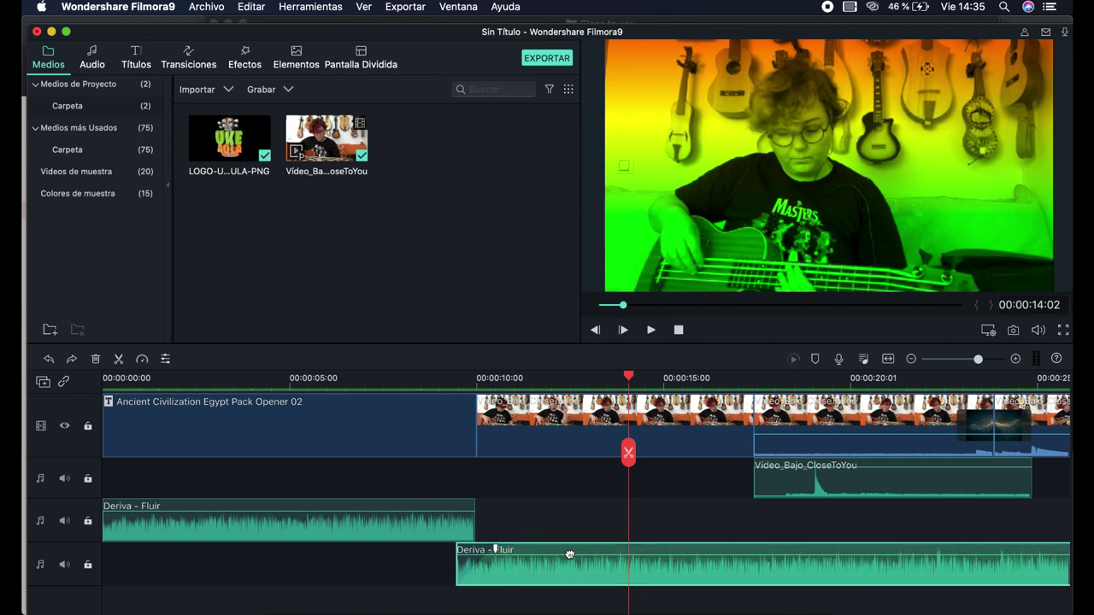
Play the timeline from about 7 seconds to check the overlap between the two music clips
{"action": "left_click_drag", "start_coordinate": [569, 557], "coordinate": [568, 586]}
{"action": "left_click", "coordinate": [368, 385]}
{"action": "key", "text": "space"}
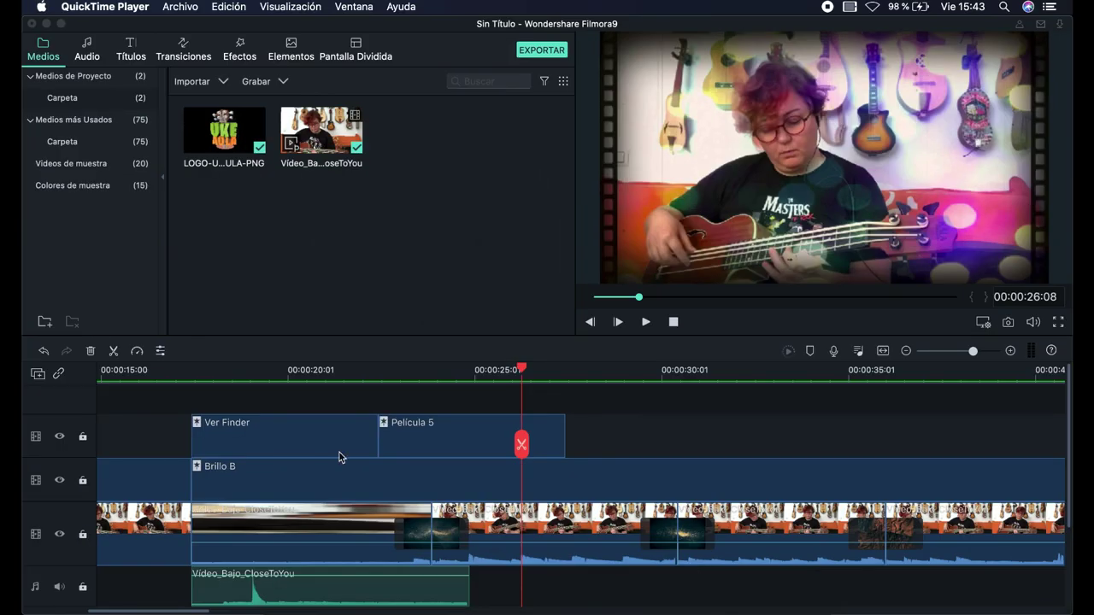
Start the project export in MP4 format and name the output file Tutorial Filmora
{"action": "left_click", "coordinate": [534, 54]}
{"action": "left_click", "coordinate": [535, 51]}
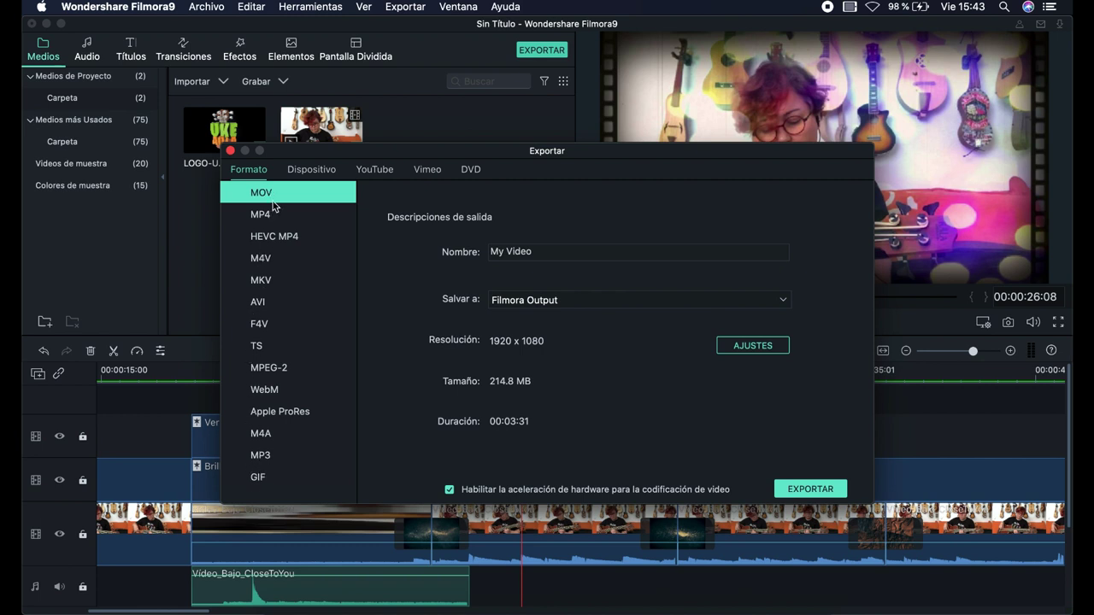
{"action": "left_click", "coordinate": [265, 214]}
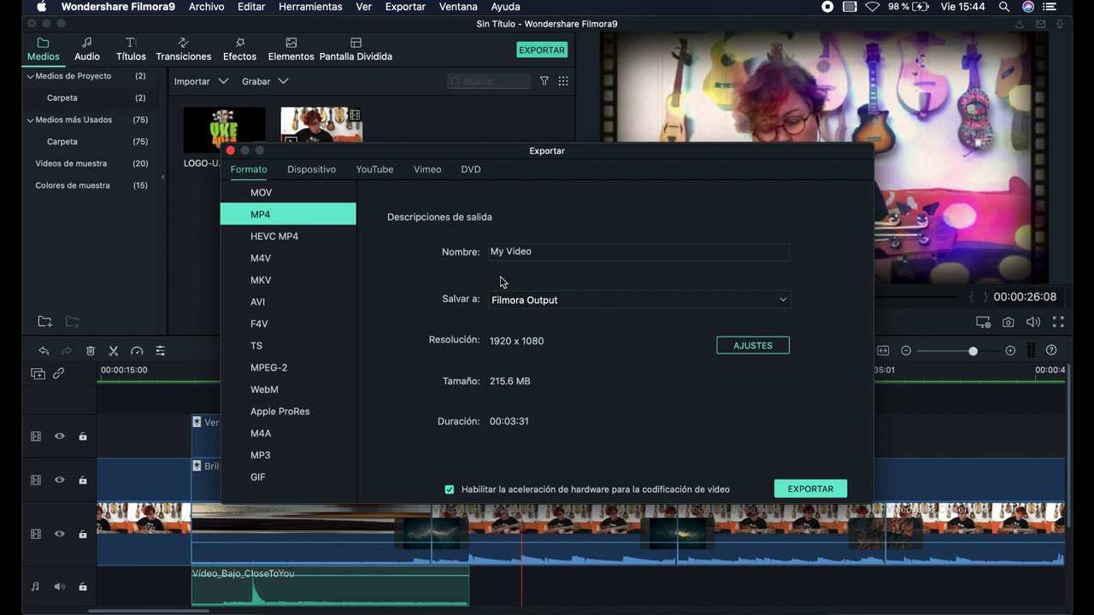
{"action": "left_click", "coordinate": [531, 256]}
{"action": "double_click", "coordinate": [532, 256]}
{"action": "left_click_drag", "start_coordinate": [532, 256], "coordinate": [481, 248]}
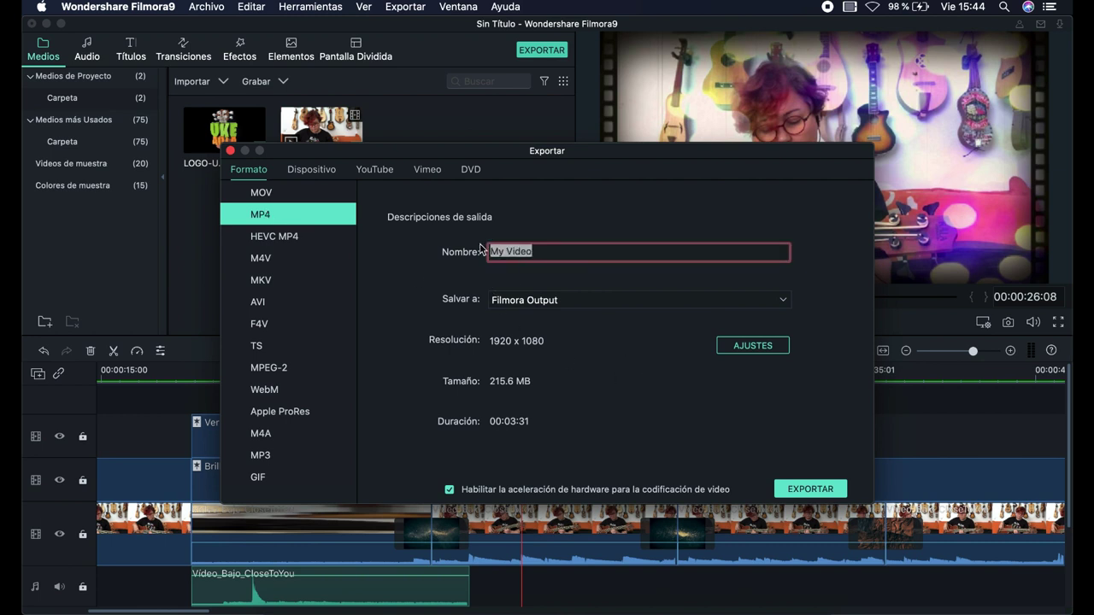
{"action": "type", "text": "Tutorial Filmora"}
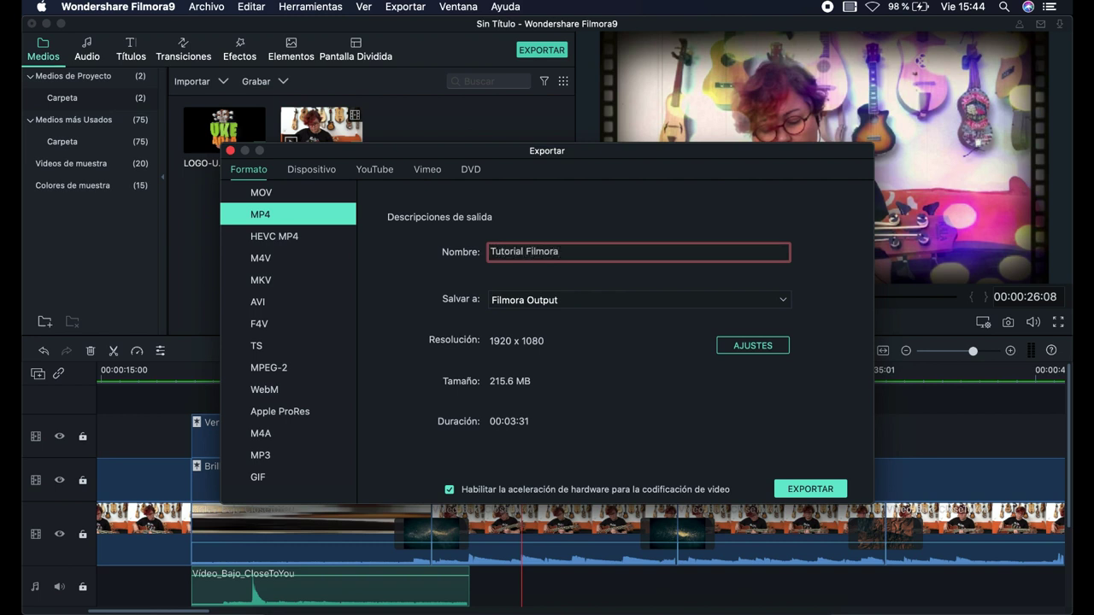
Set the export destination to the Project folder instead of the default output location
{"action": "left_click", "coordinate": [575, 306]}
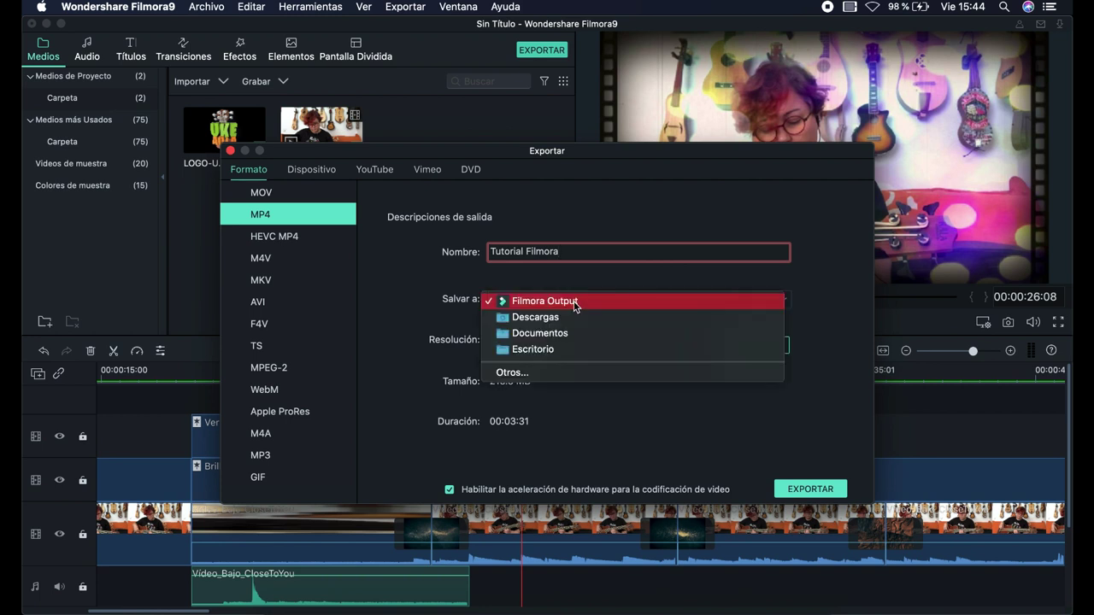
{"action": "left_click", "coordinate": [548, 373]}
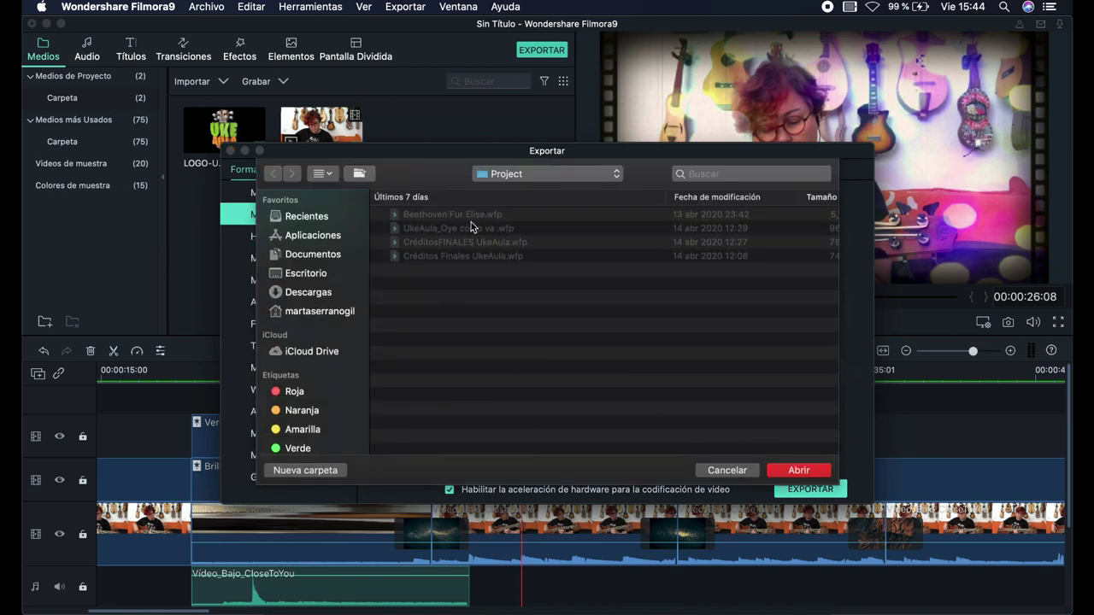
{"action": "left_click", "coordinate": [796, 472]}
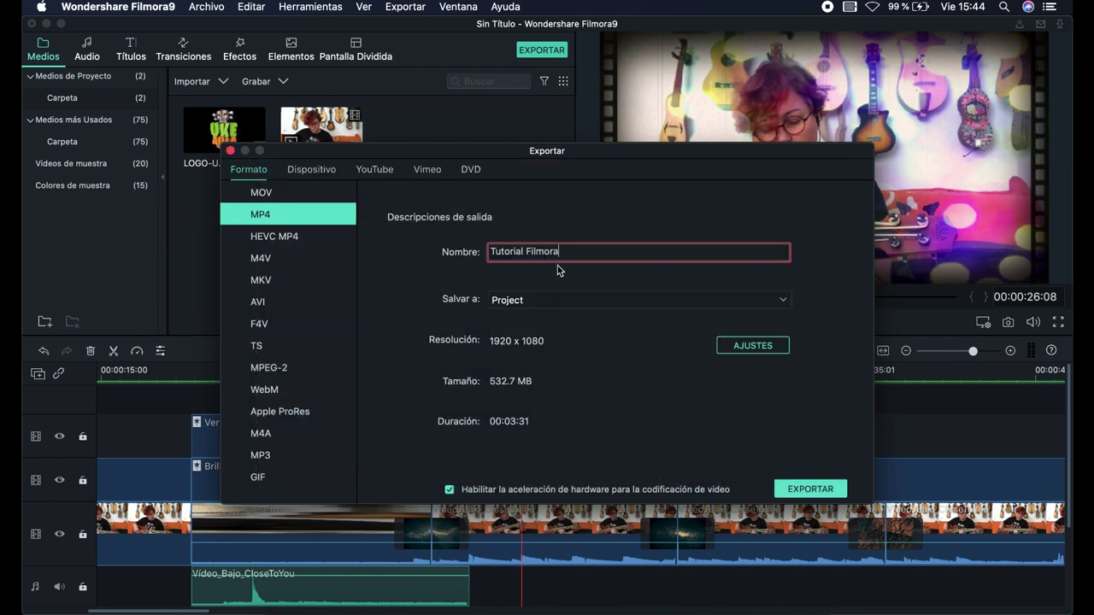
Set the export quality to Bueno, accept the settings and start exporting the video
{"action": "left_click", "coordinate": [740, 351]}
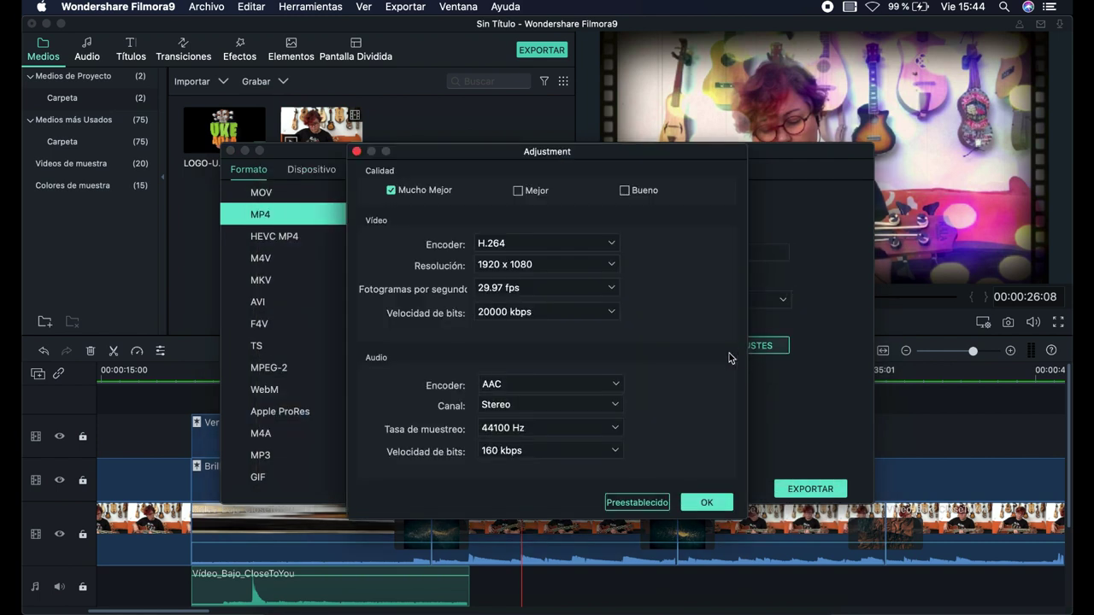
{"action": "left_click", "coordinate": [518, 191]}
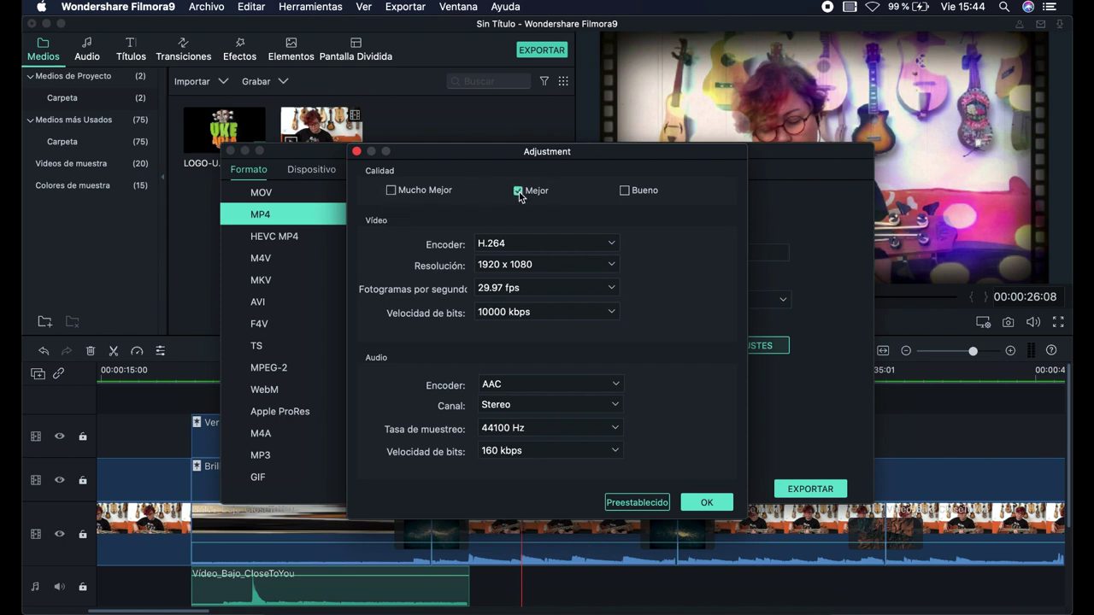
{"action": "left_click", "coordinate": [624, 190]}
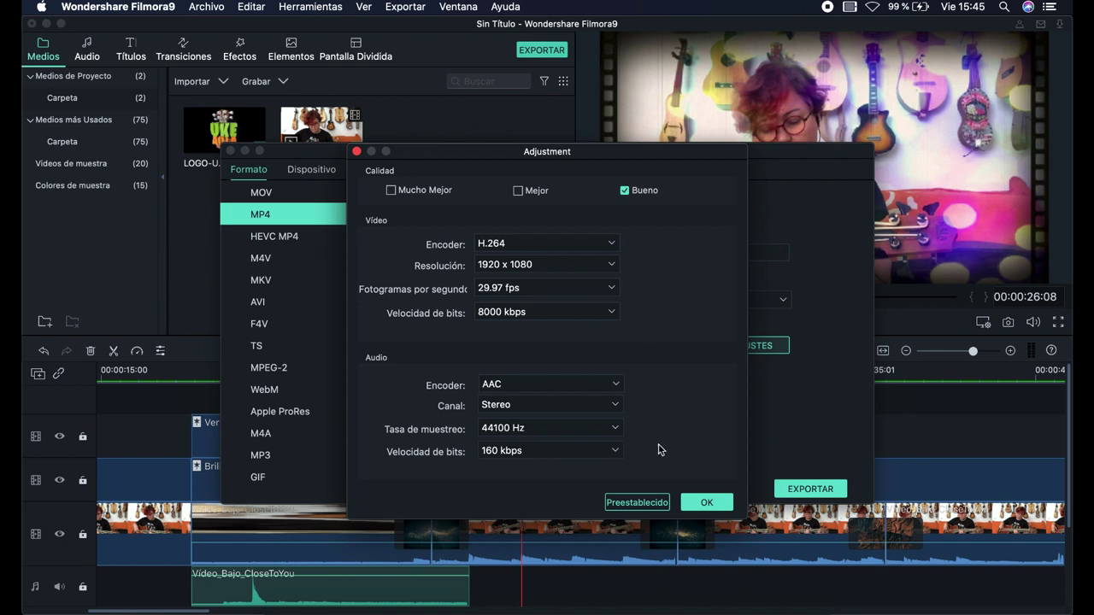
{"action": "left_click", "coordinate": [701, 504]}
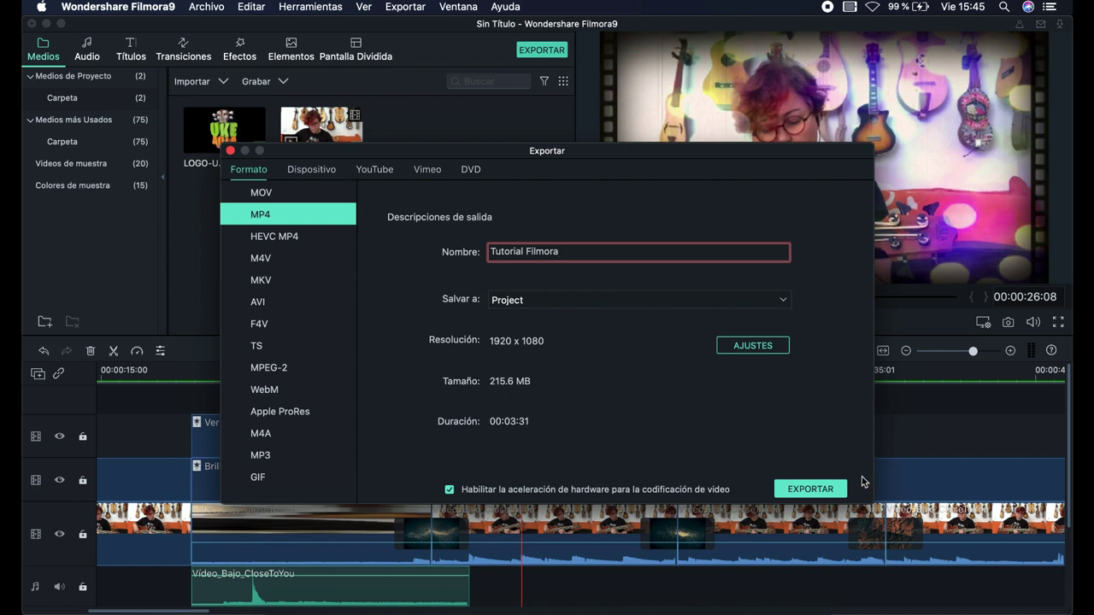
{"action": "left_click", "coordinate": [839, 491]}
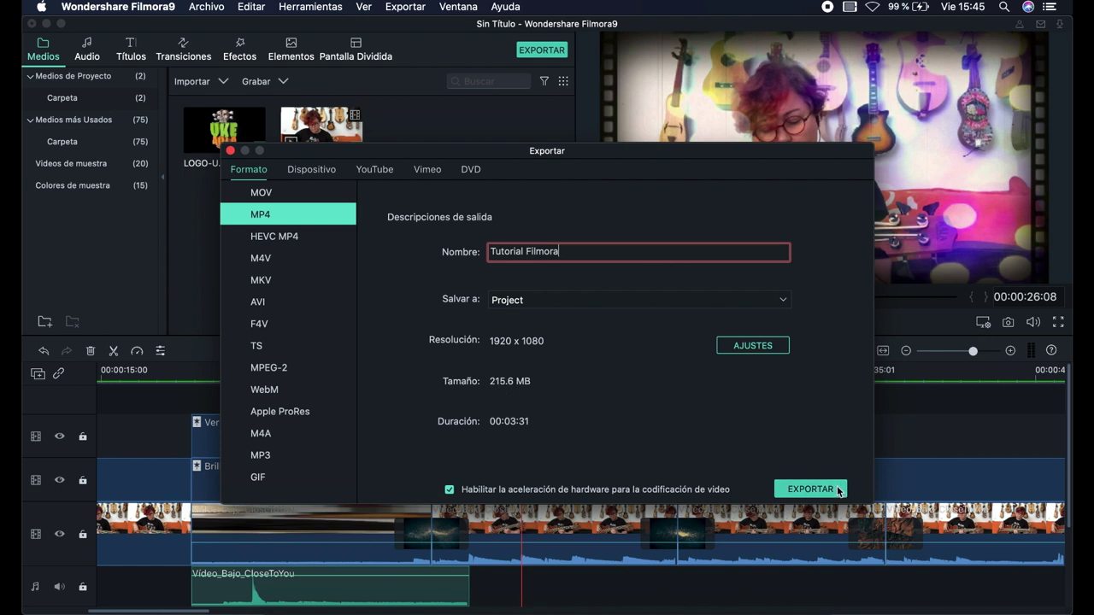